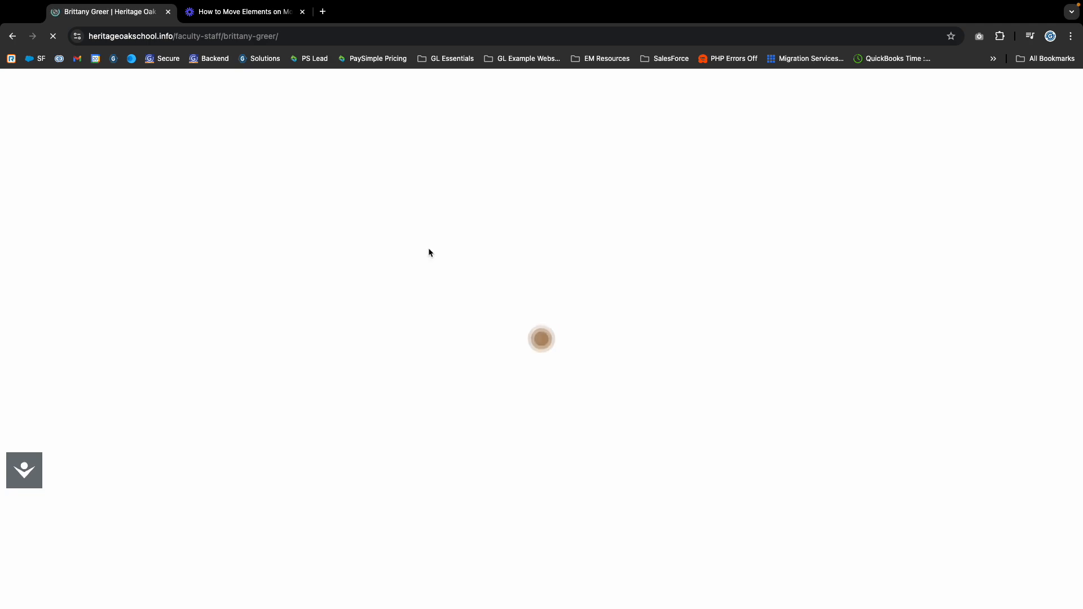
Scroll through the faculty profile page, then go to the site's admin Dashboard.
scroll(442, 348, down, 15)
scroll(443, 350, up, 15)
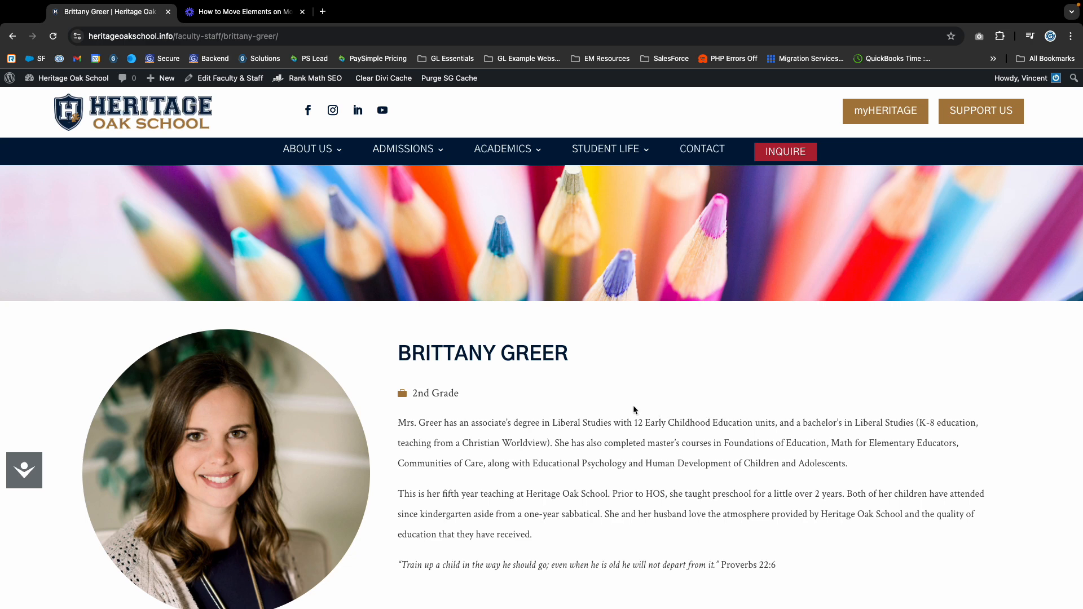
click(73, 77)
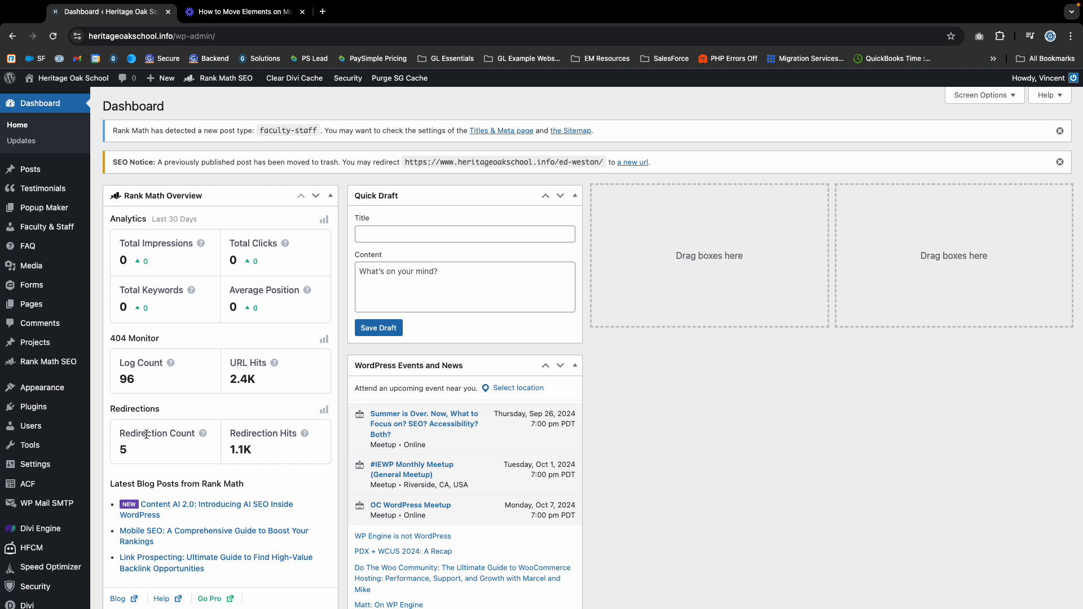
Visit the front page, return to the Dashboard, and open ACF Field Groups with Faculty & Staff Info.
mouse_move(43, 79)
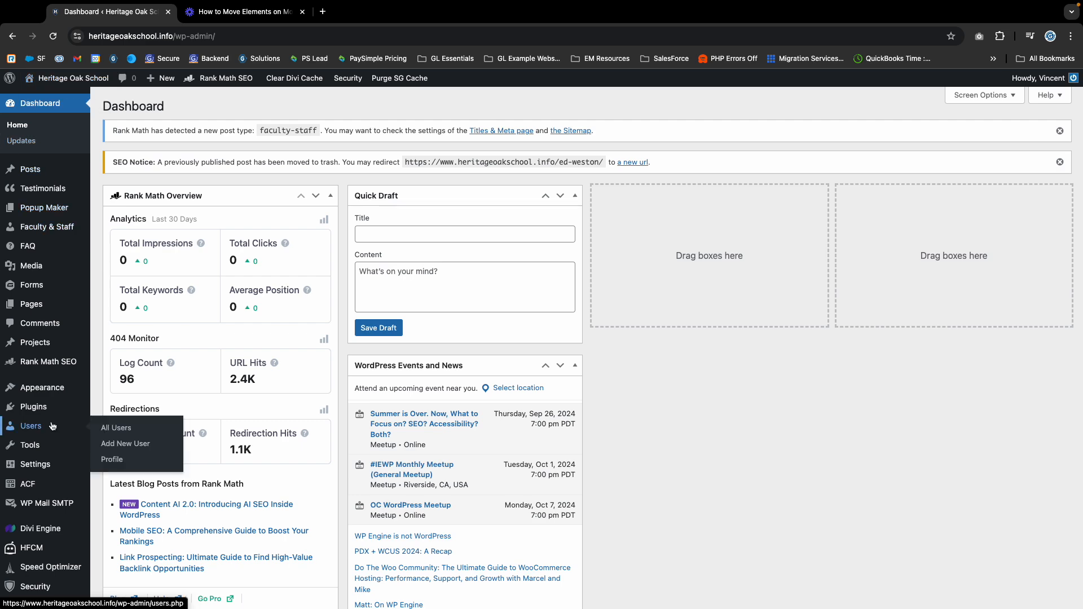
scroll(72, 423, down, 3)
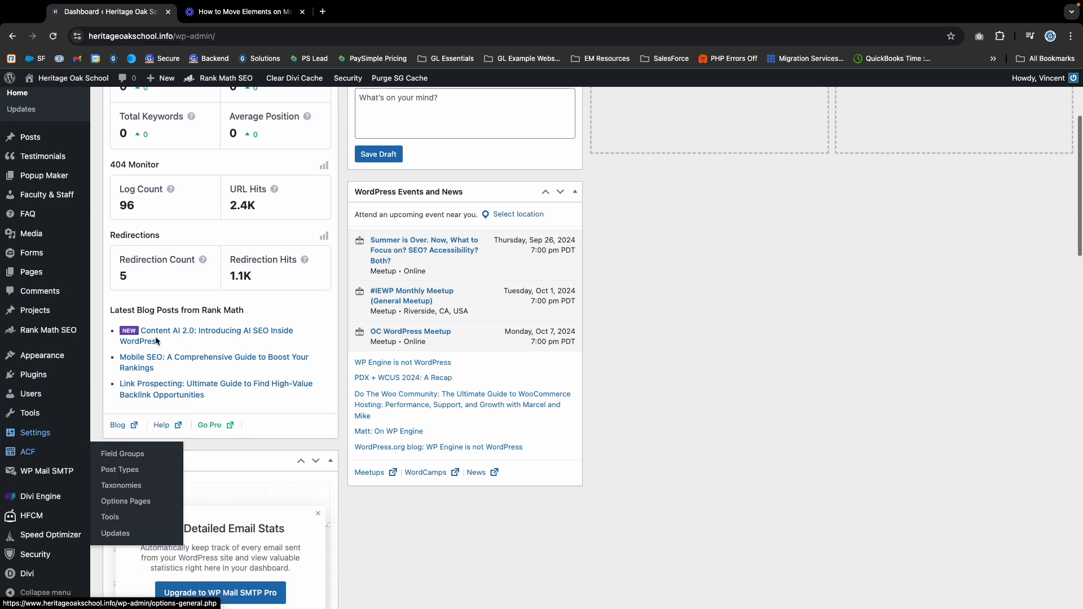
click(44, 79)
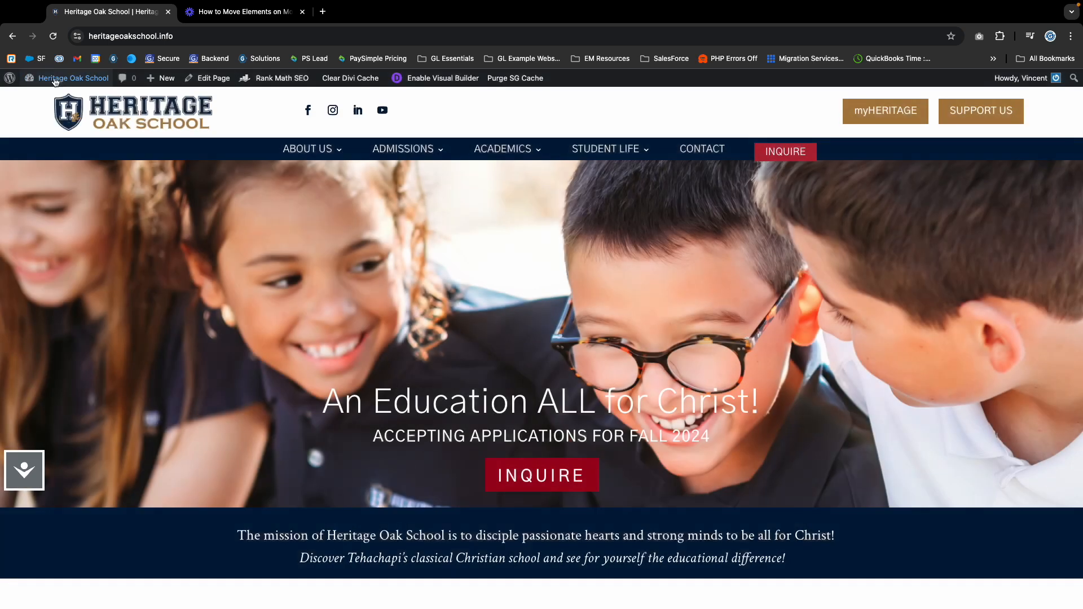
click(66, 81)
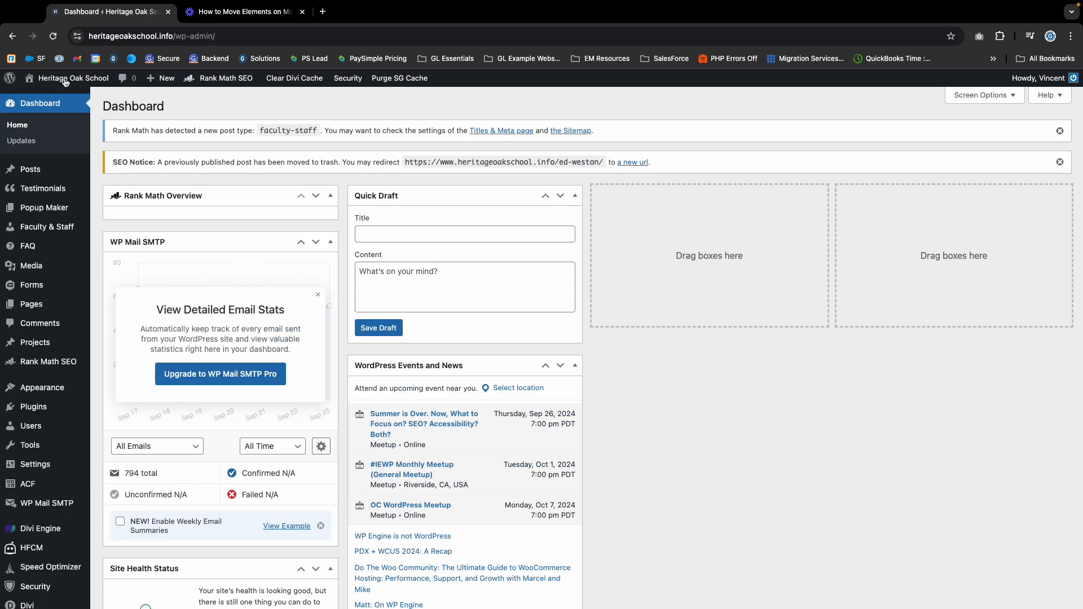
scroll(40, 507, down, 3)
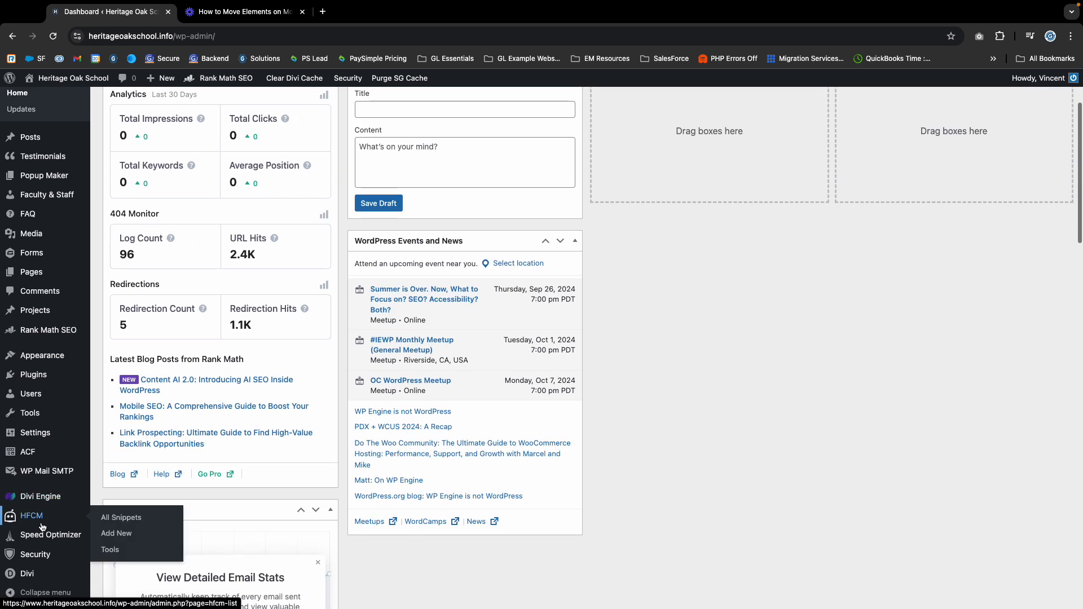
mouse_move(39, 584)
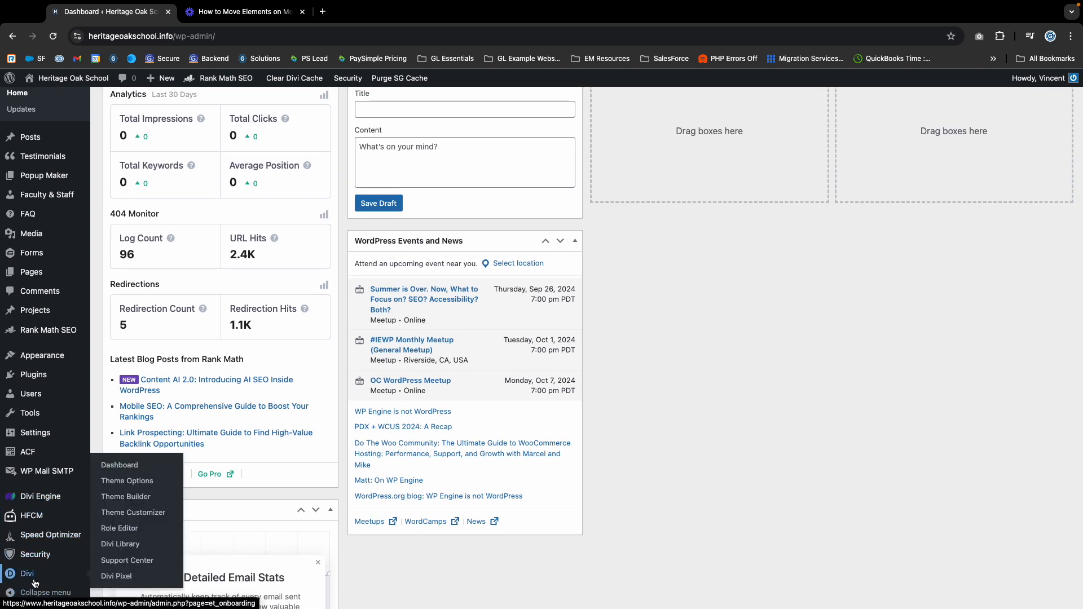
mouse_move(32, 452)
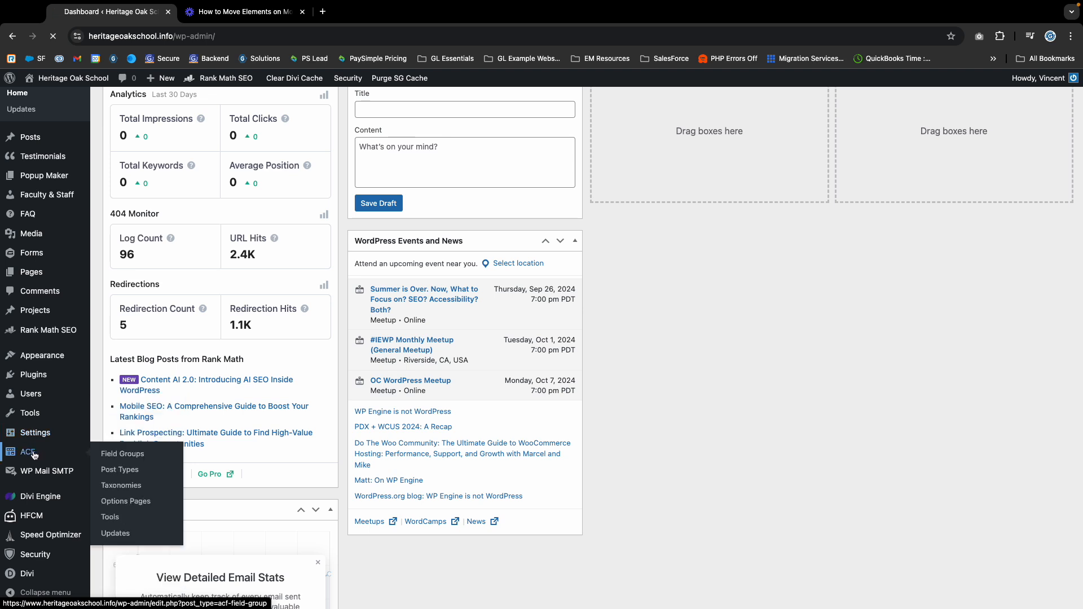
click(32, 453)
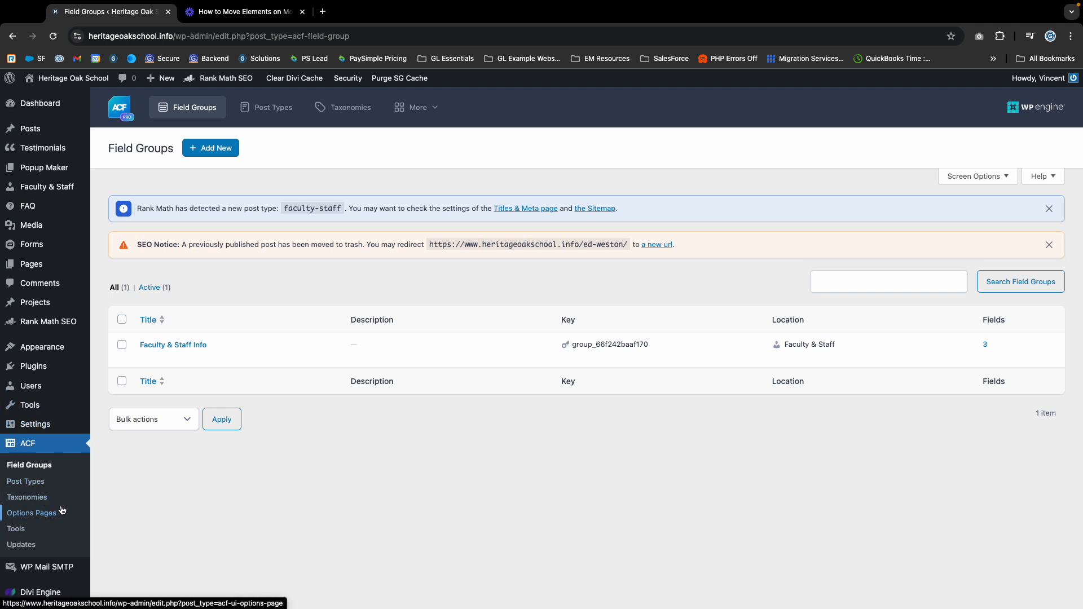
Add a new field to Faculty & Staff Info and set its type to Email.
mouse_move(151, 355)
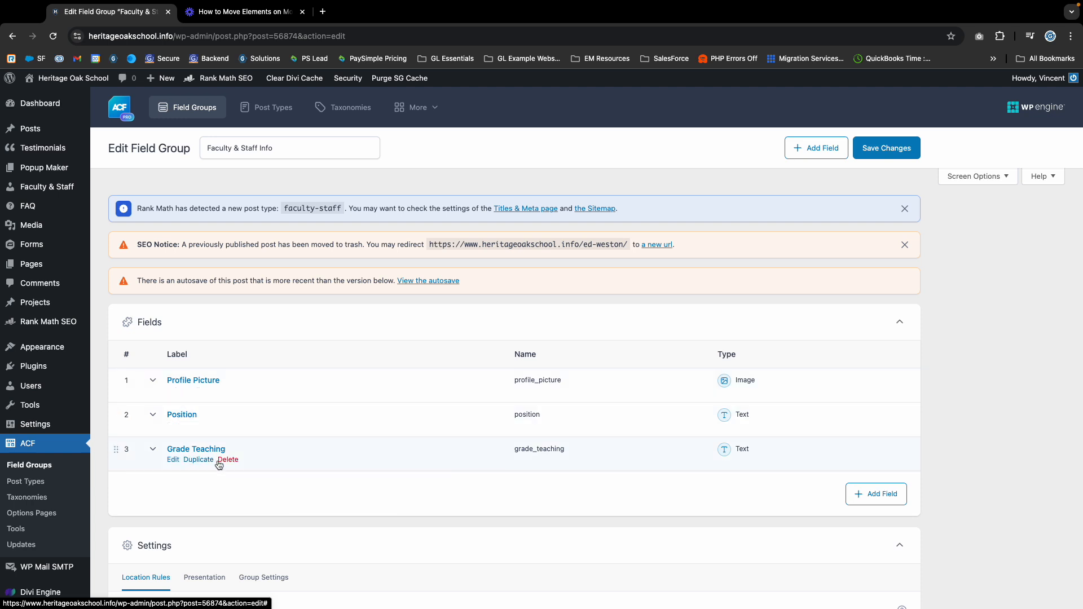
scroll(304, 368, down, 2)
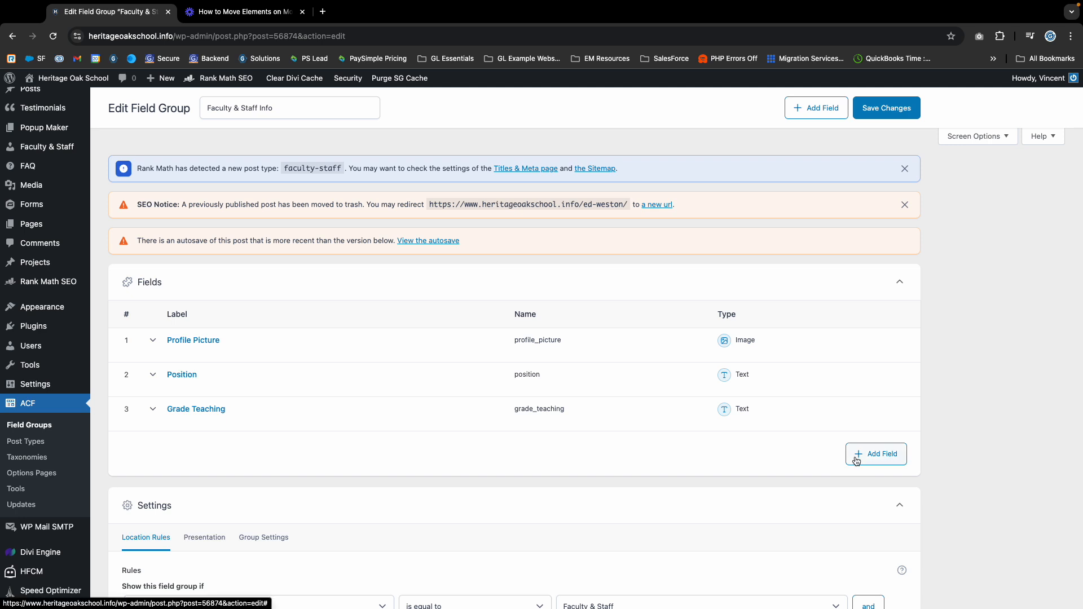
click(891, 461)
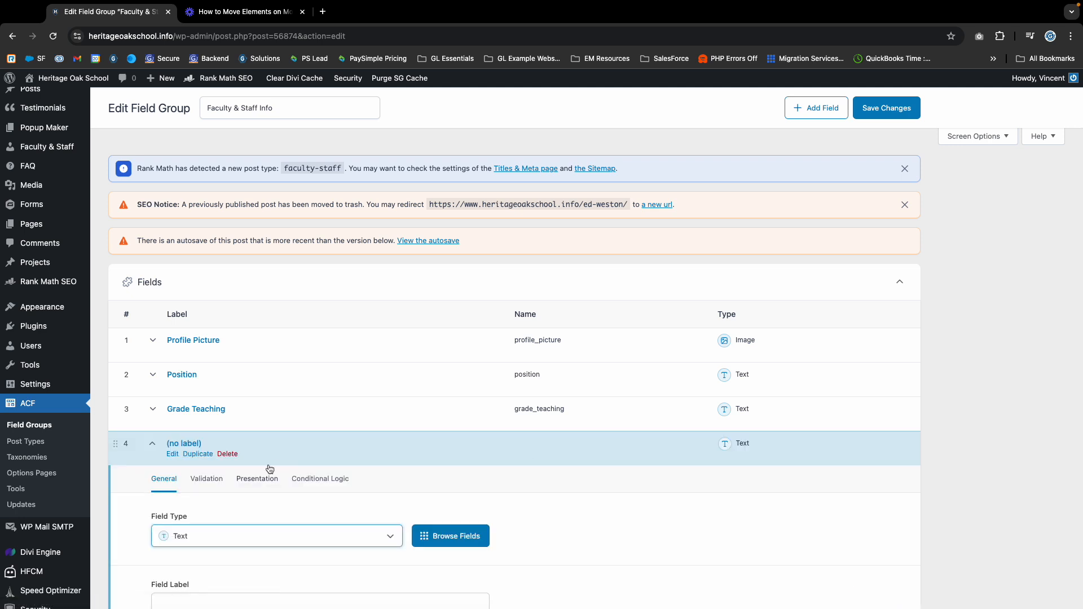
scroll(236, 459, down, 3)
click(207, 457)
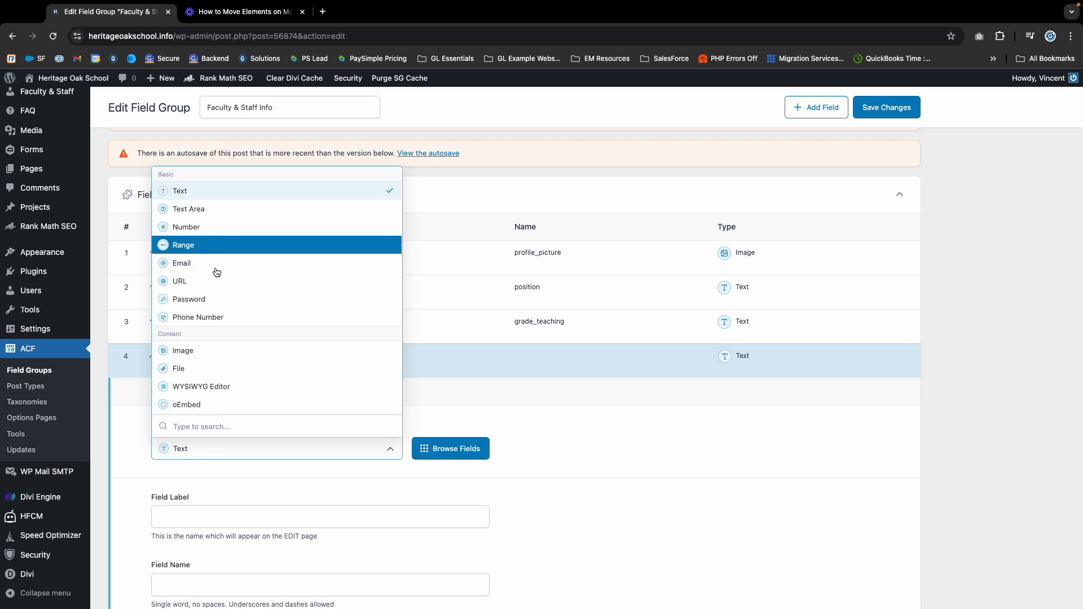
scroll(217, 276, down, 8)
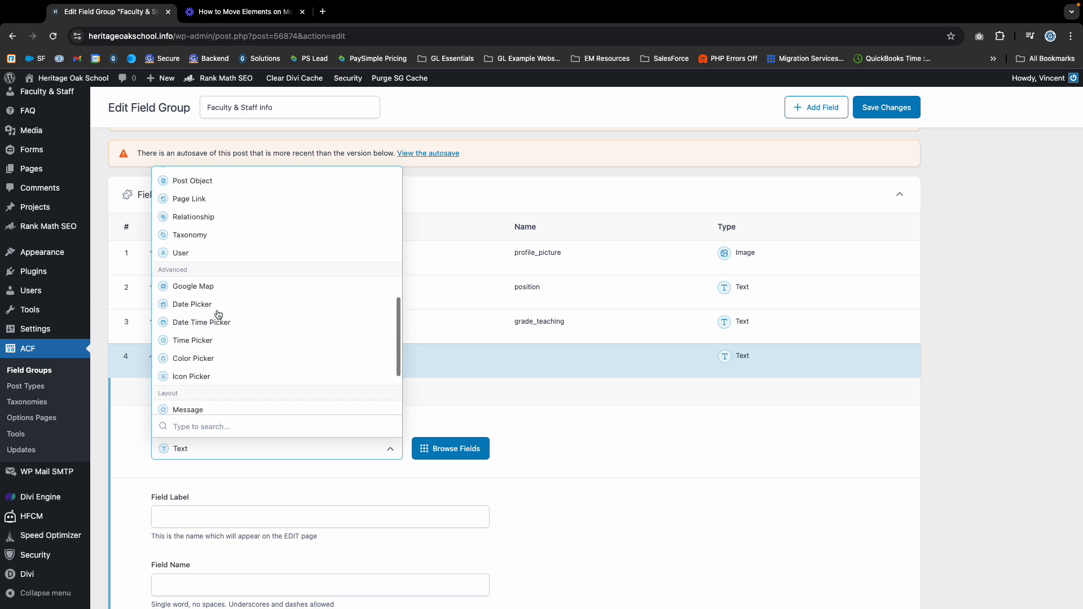
scroll(218, 314, up, 8)
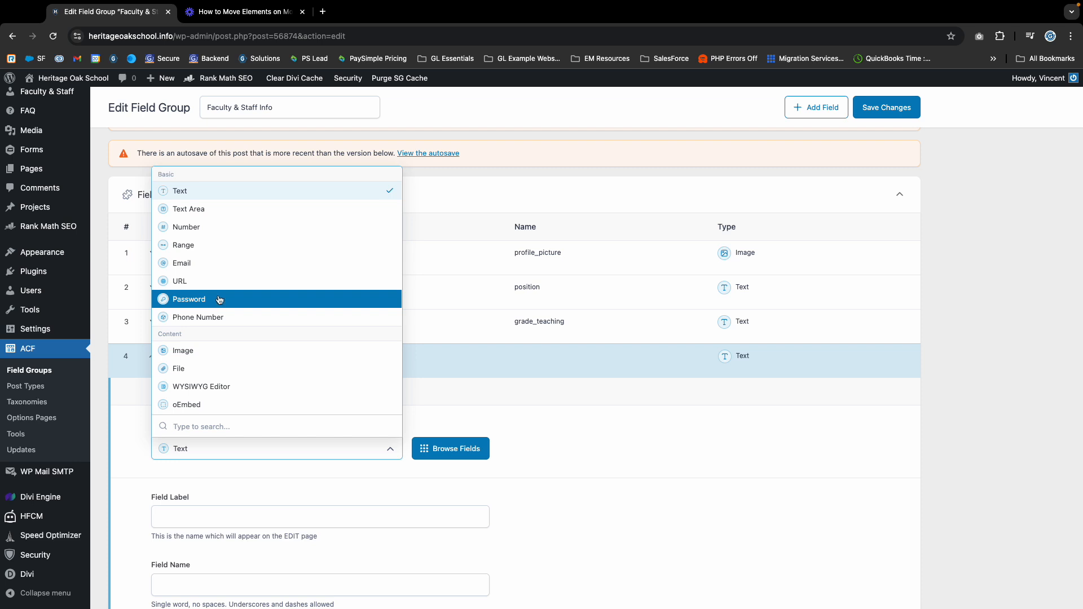
click(186, 269)
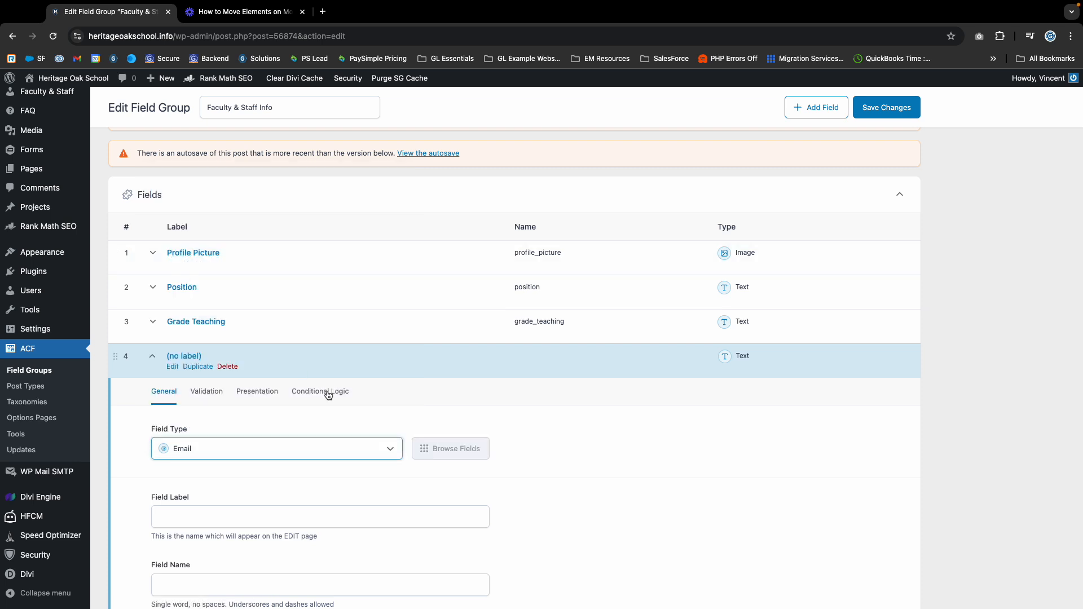
Give the new field the label 'Email' with field name 'email'.
scroll(298, 519, down, 2)
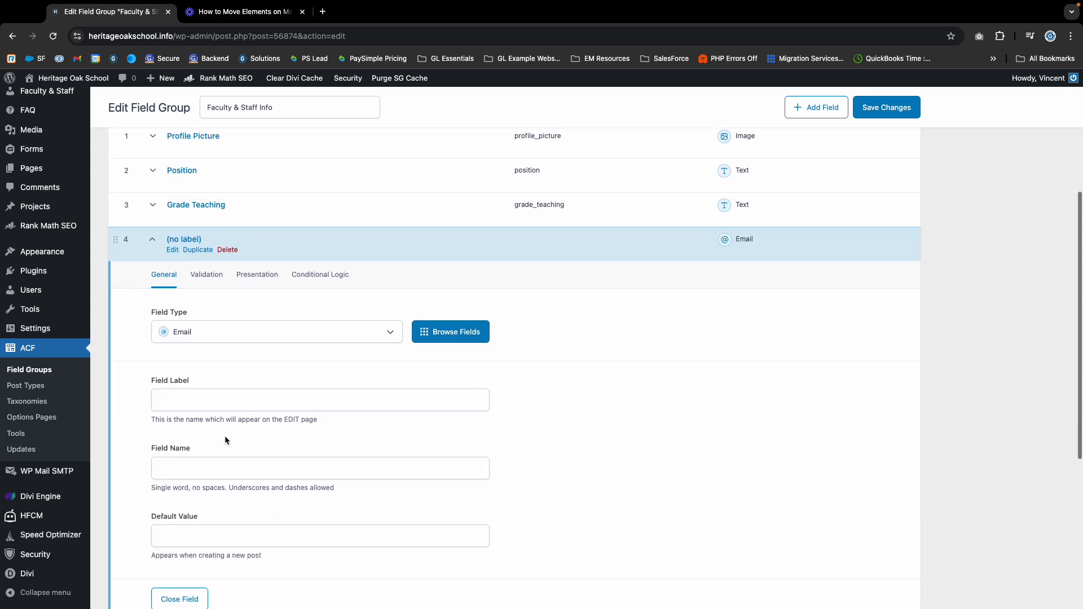
click(214, 404)
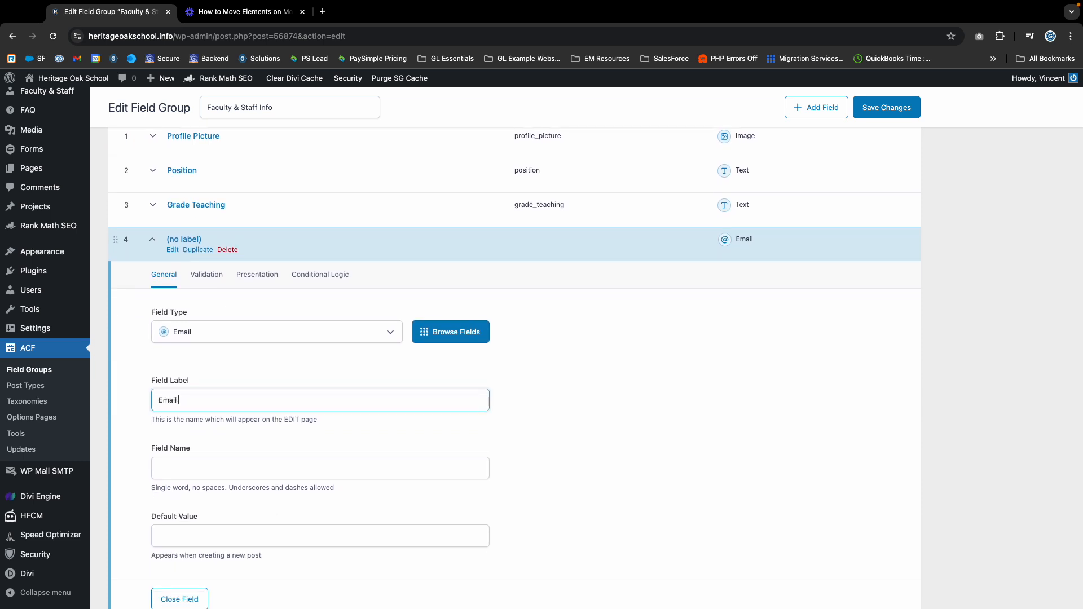
click(208, 471)
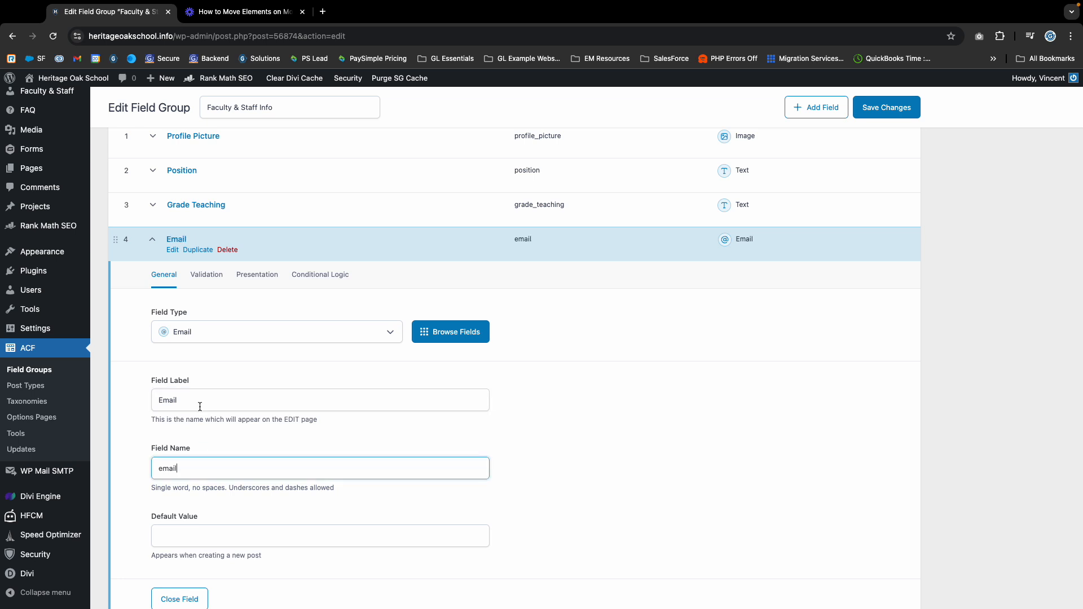
click(187, 537)
scroll(225, 494, down, 1)
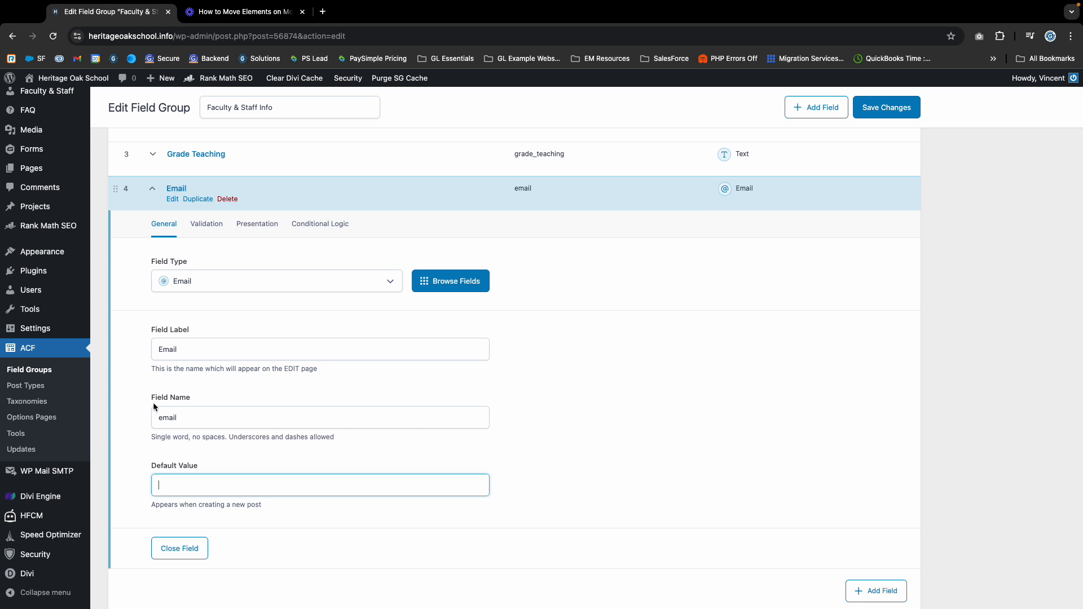
click(184, 418)
click(172, 345)
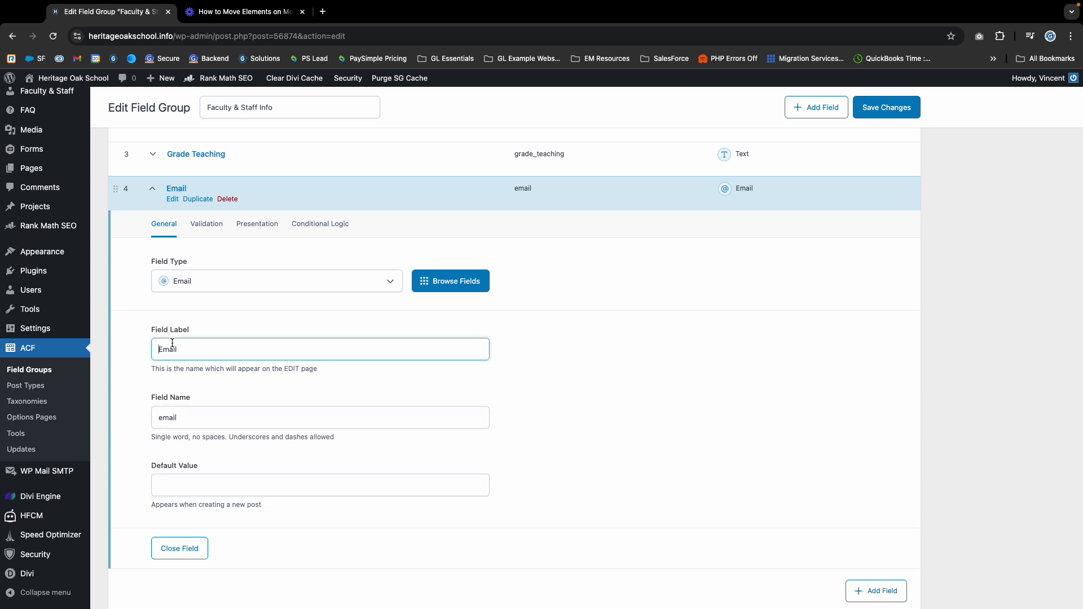
scroll(282, 564, up, 2)
scroll(303, 558, down, 6)
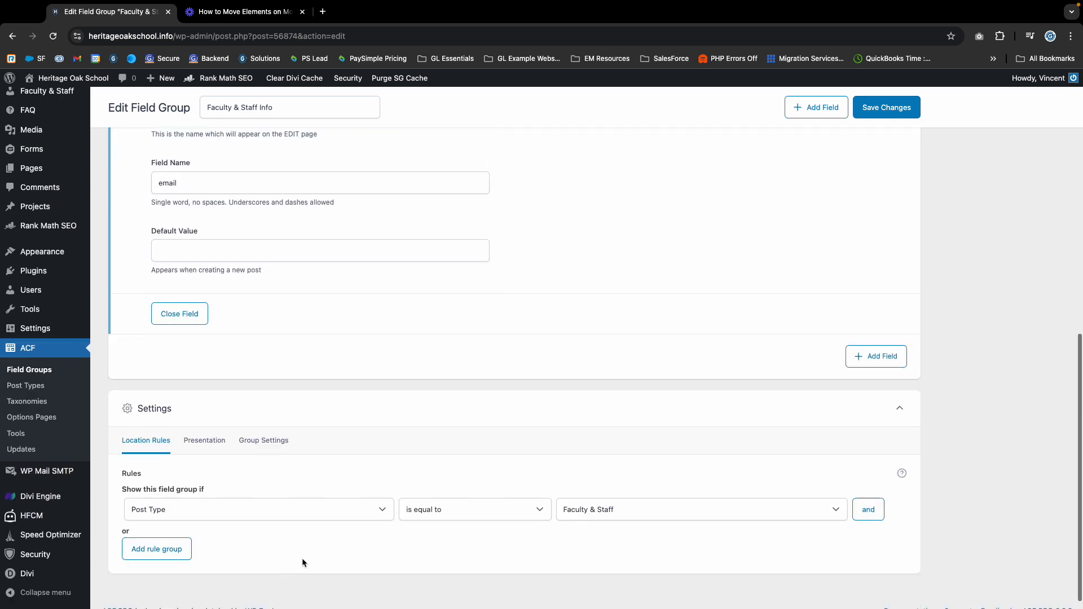
scroll(821, 388, up, 2)
scroll(821, 388, up, 1)
scroll(486, 400, down, 3)
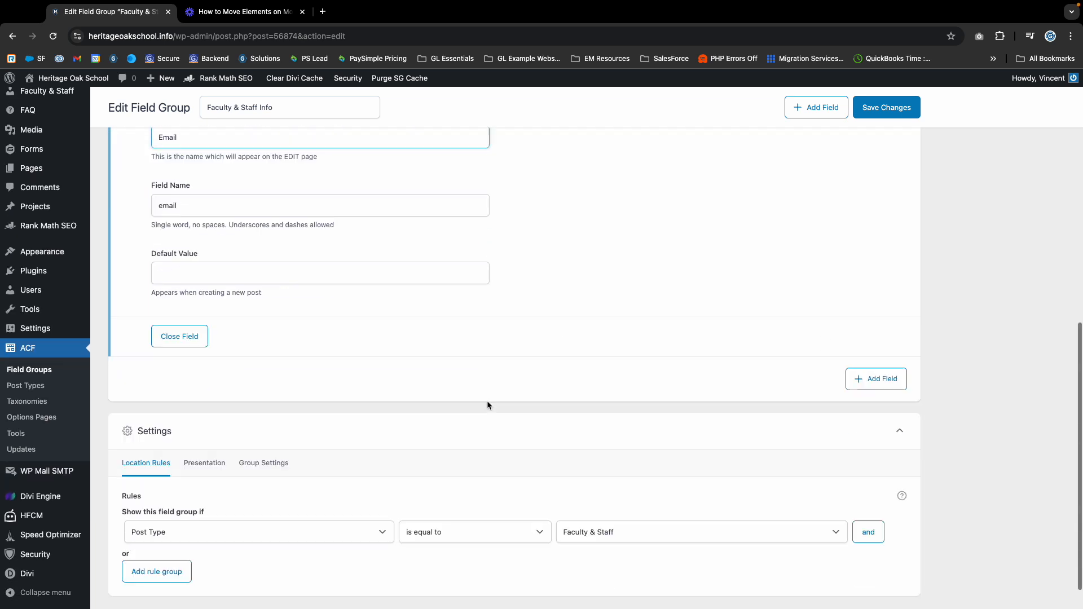
scroll(874, 161, up, 7)
Save the field group, try moving Email above Grade Teaching, and save again.
click(887, 107)
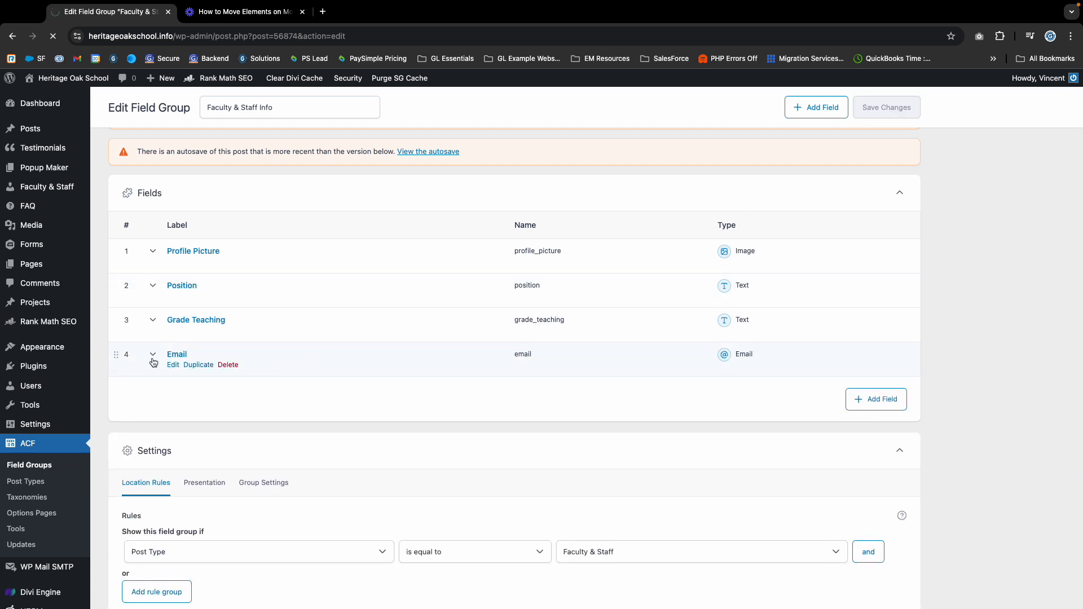
scroll(116, 356, up, 1)
drag(117, 356, 117, 323)
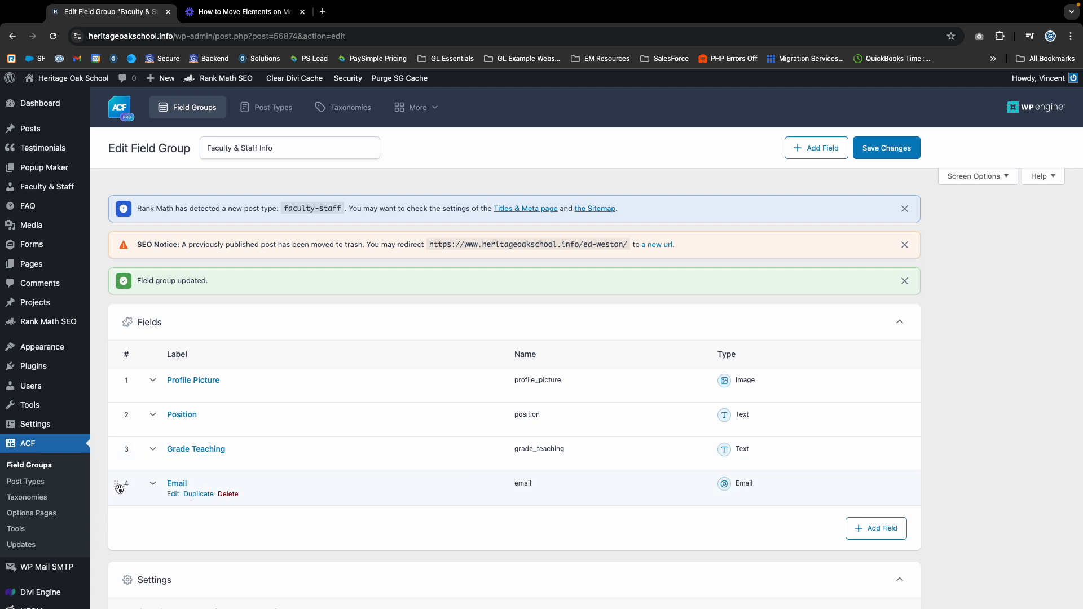
mouse_move(118, 486)
mouse_down()
mouse_move(118, 438)
mouse_move(111, 572)
mouse_move(141, 469)
mouse_move(120, 491)
mouse_move(121, 471)
mouse_move(119, 483)
mouse_up()
click(885, 148)
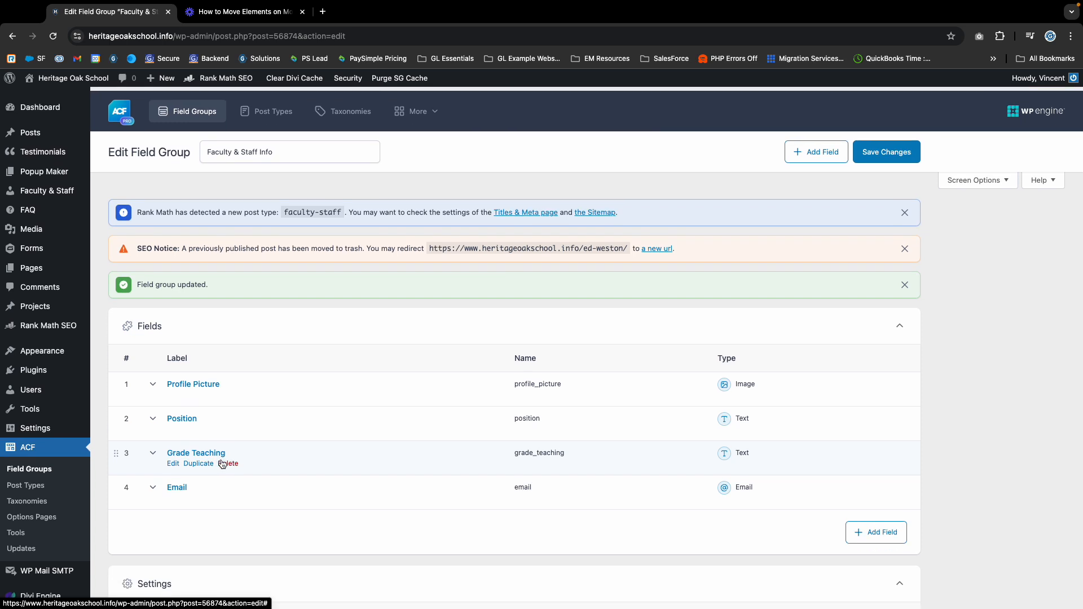
Switch to the Loom 'How to Move Elements on Mobile View' video tab.
scroll(62, 510, down, 1)
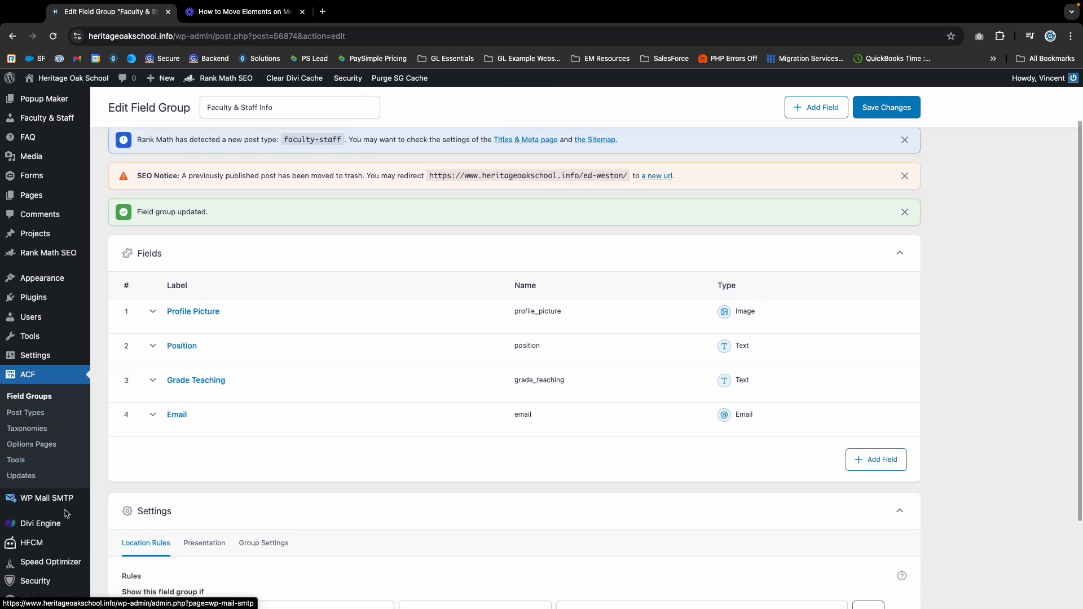
scroll(299, 194, up, 3)
click(237, 12)
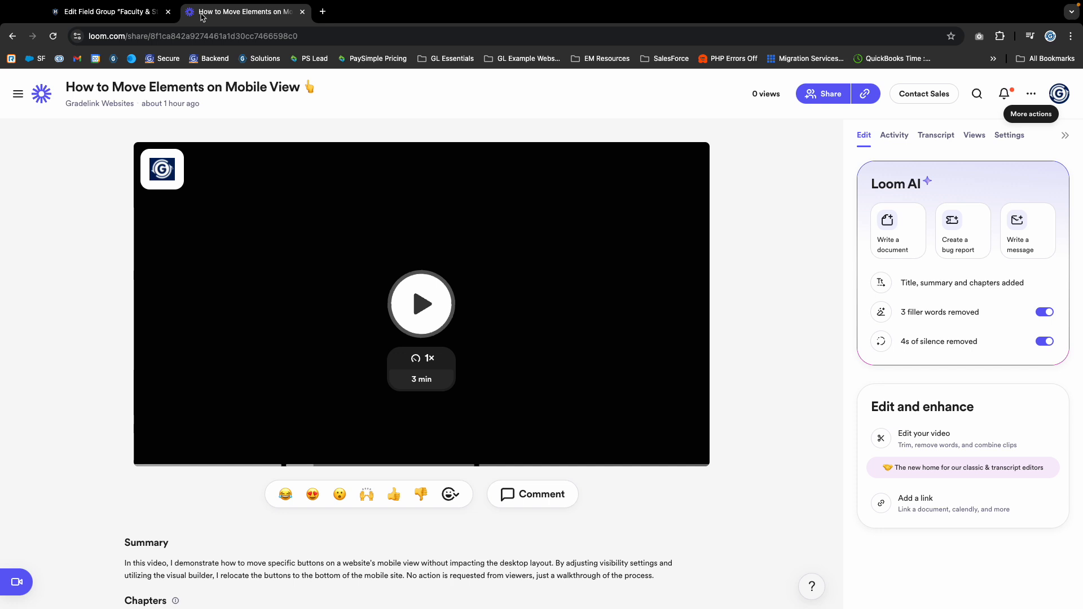
Back in the field group tab, open the site home page in a new tab.
click(130, 12)
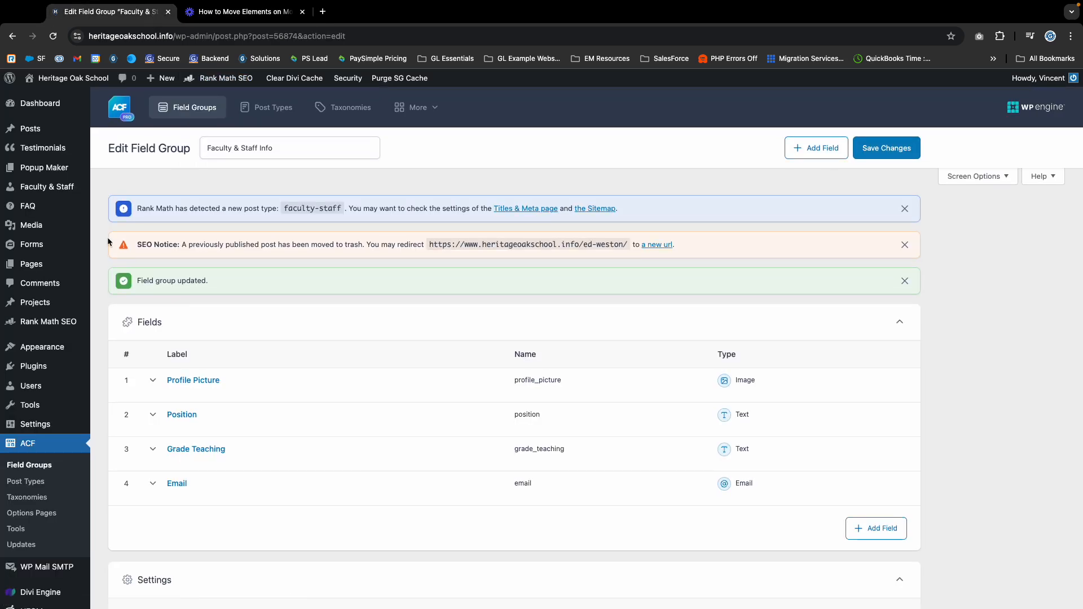
right_click(57, 74)
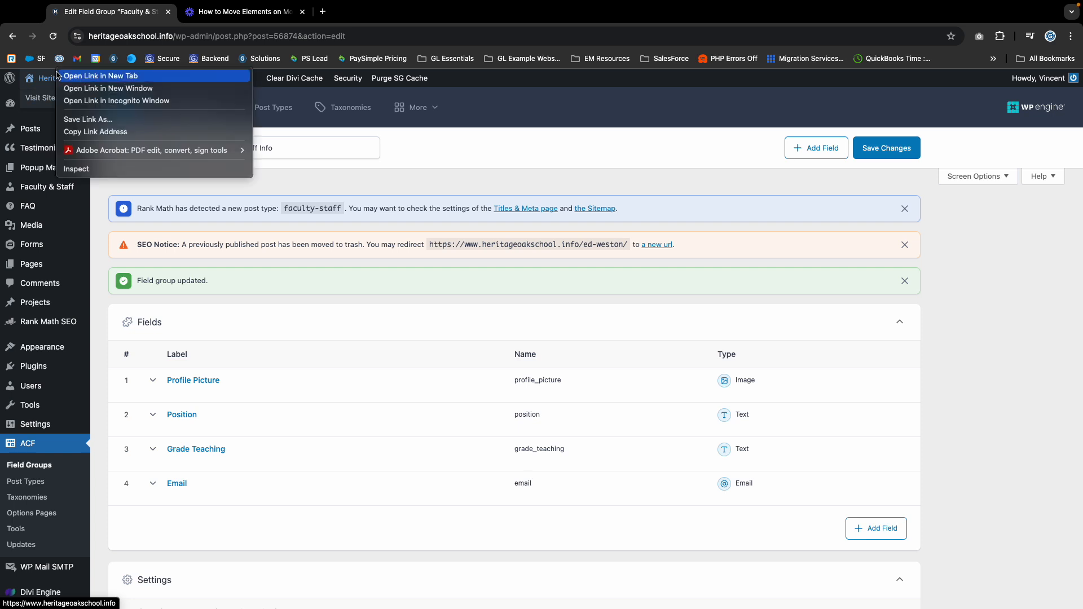
click(47, 78)
right_click(44, 79)
click(87, 86)
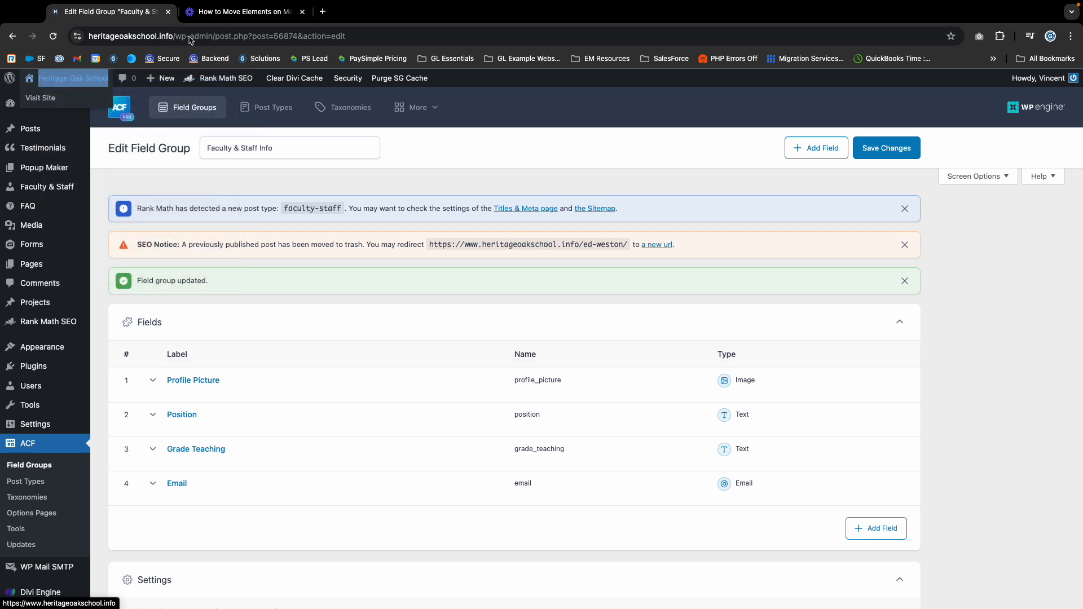
click(207, 17)
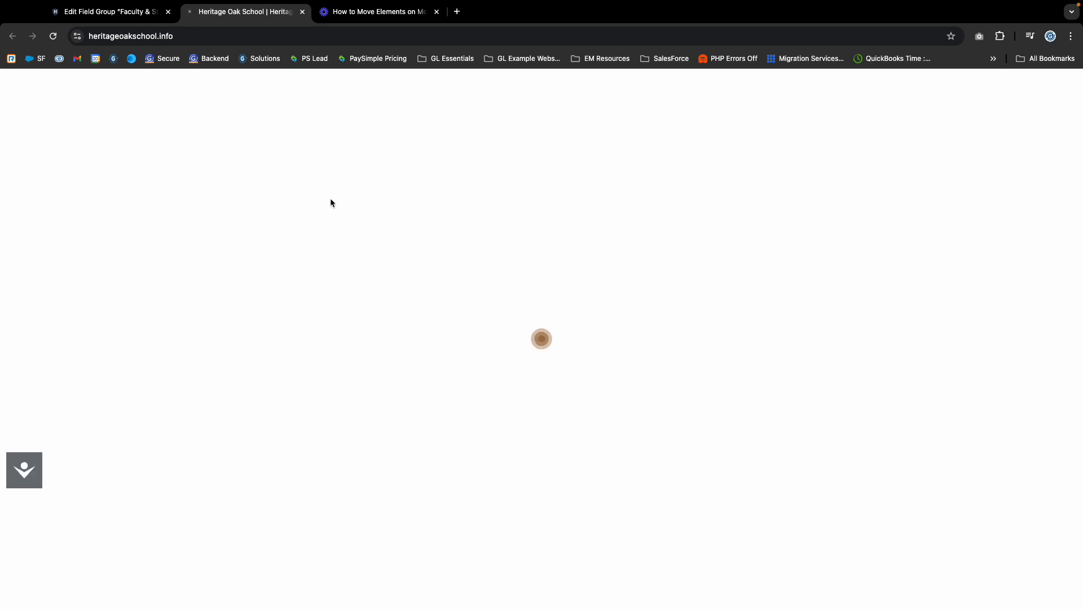
Enable the Visual Builder on the Faculty and Staff page.
scroll(440, 351, down, 1)
scroll(439, 351, down, 7)
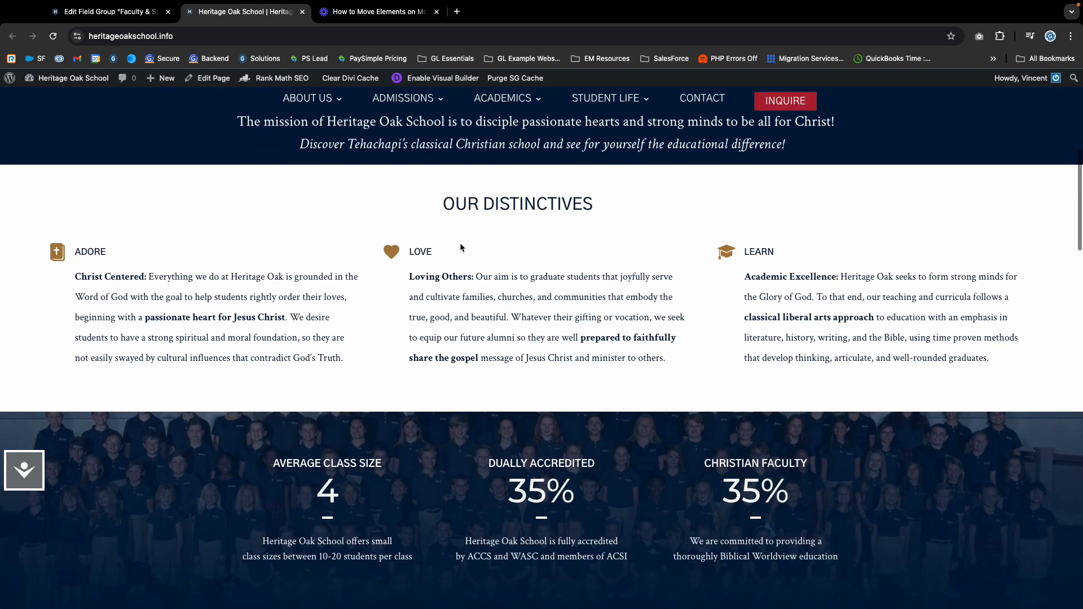
scroll(459, 242, up, 5)
mouse_move(307, 98)
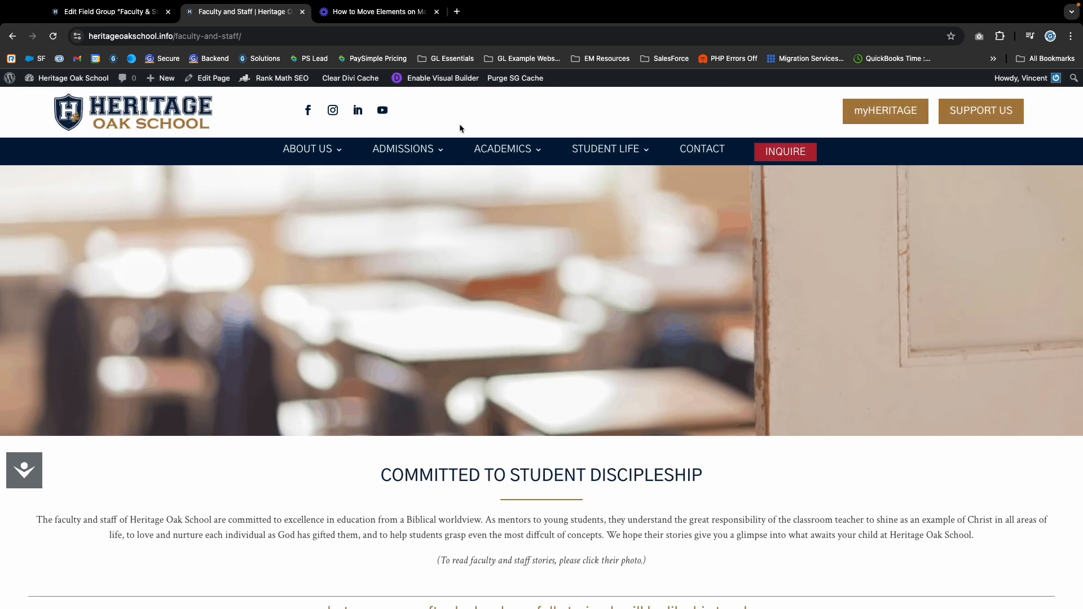
click(440, 78)
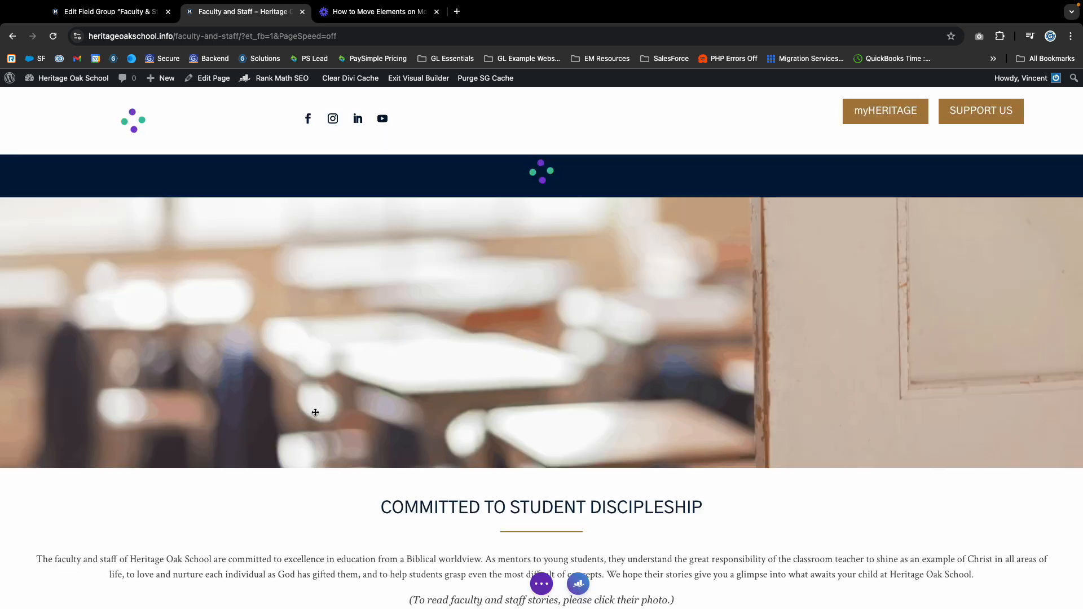
Scroll down to the Grammar Faculty photo grid while the Visual Builder loads.
scroll(395, 410, down, 10)
scroll(450, 411, down, 5)
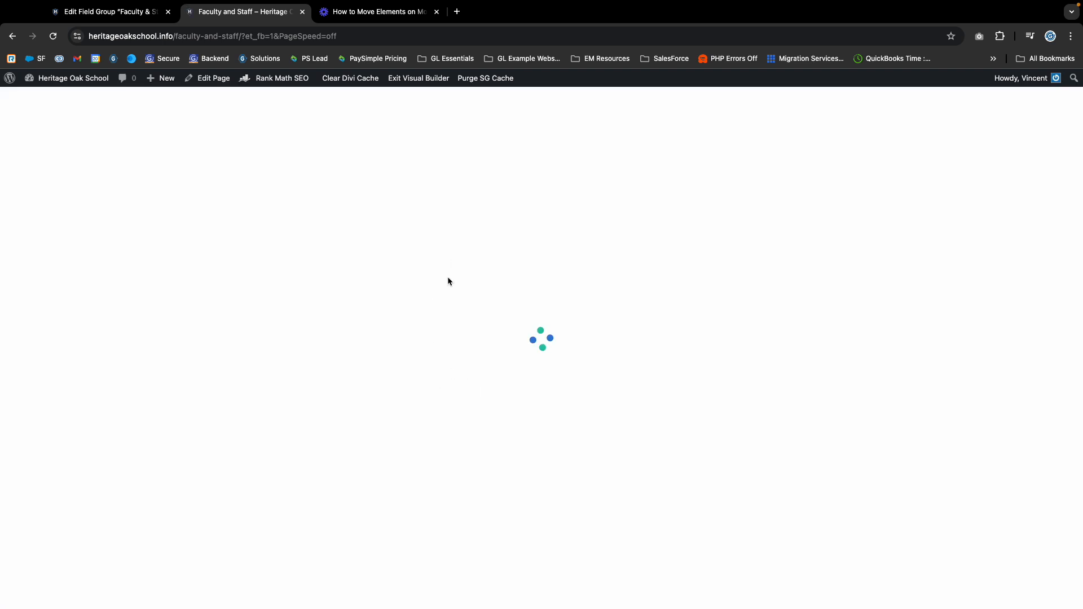
scroll(490, 429, down, 9)
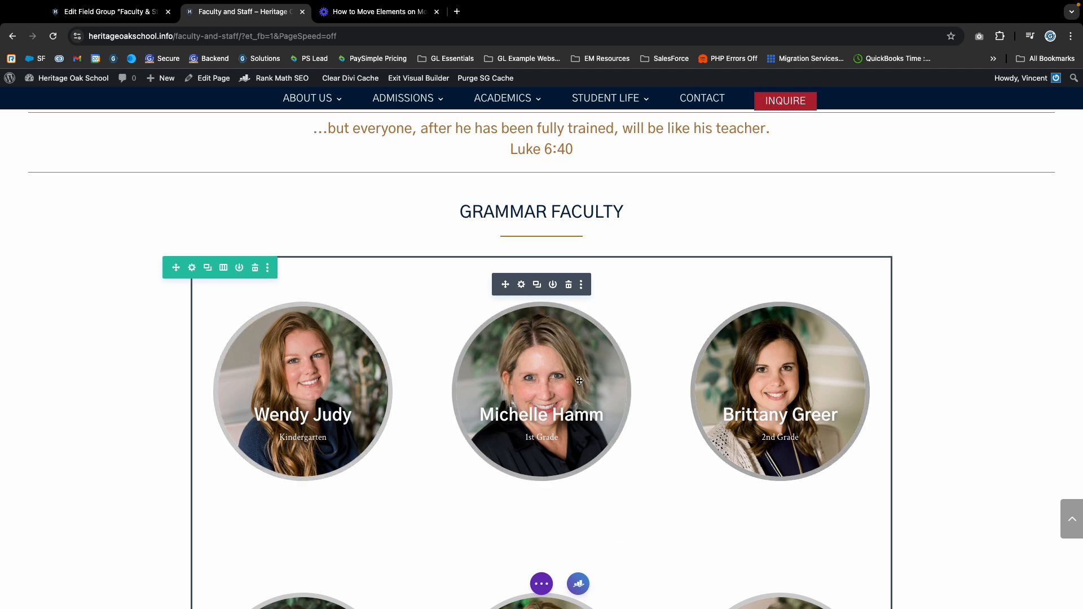
scroll(541, 361, up, 1)
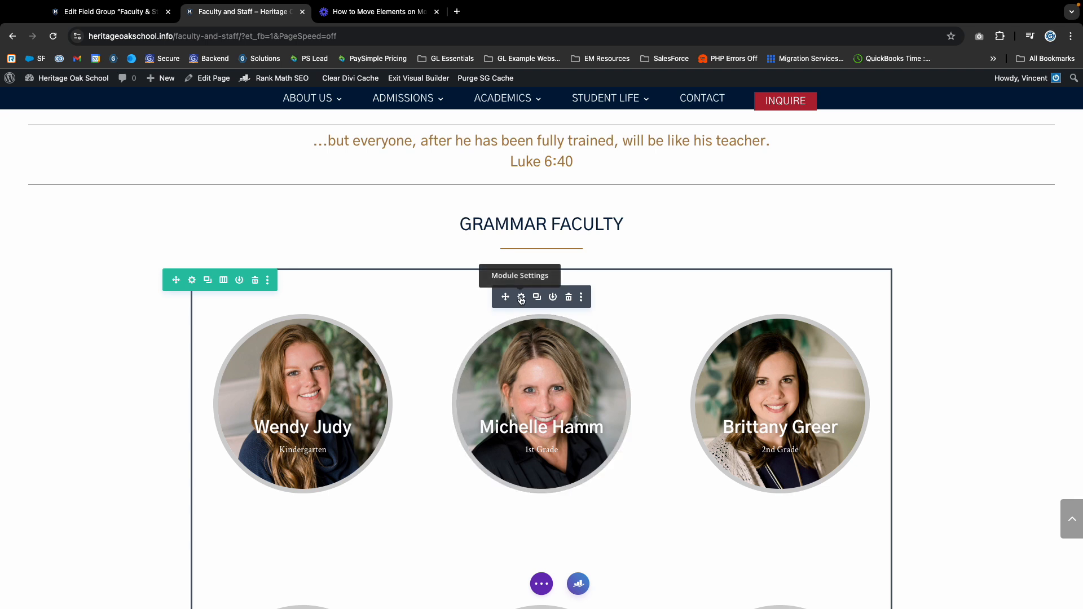
Check the Archive Loop's Custom Loop Layout is Our Faculty Grade Layout, then return to the field group tab.
click(522, 298)
scroll(310, 325, down, 3)
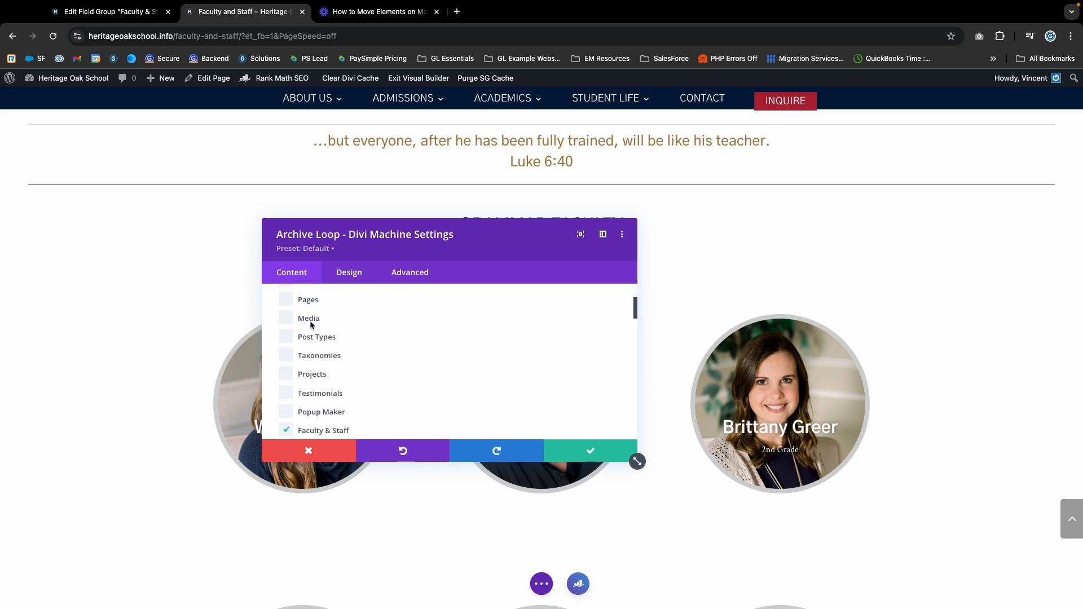
scroll(316, 410, down, 5)
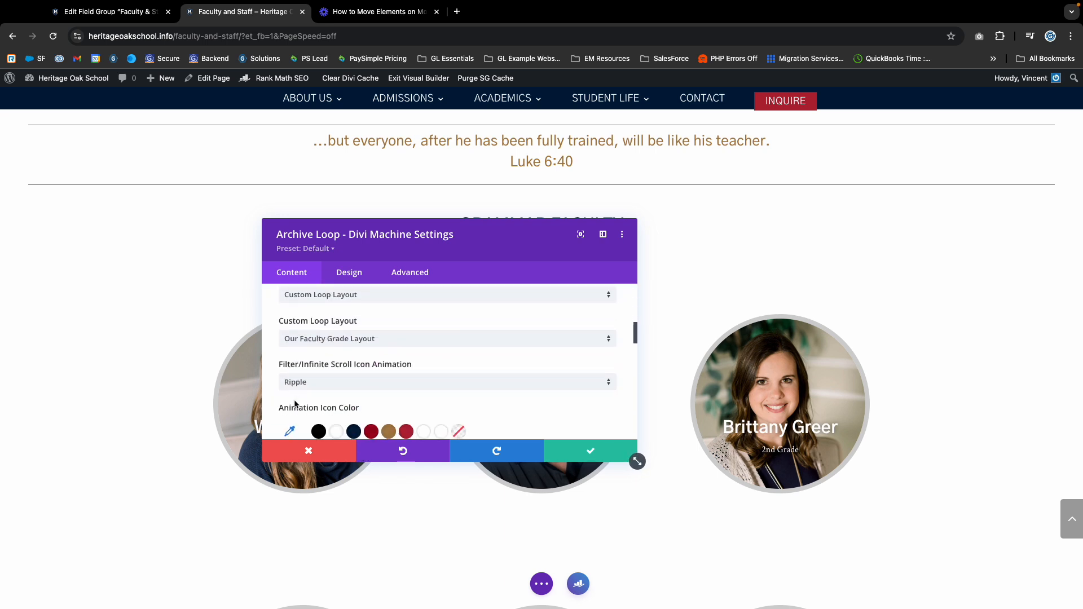
scroll(414, 380, up, 2)
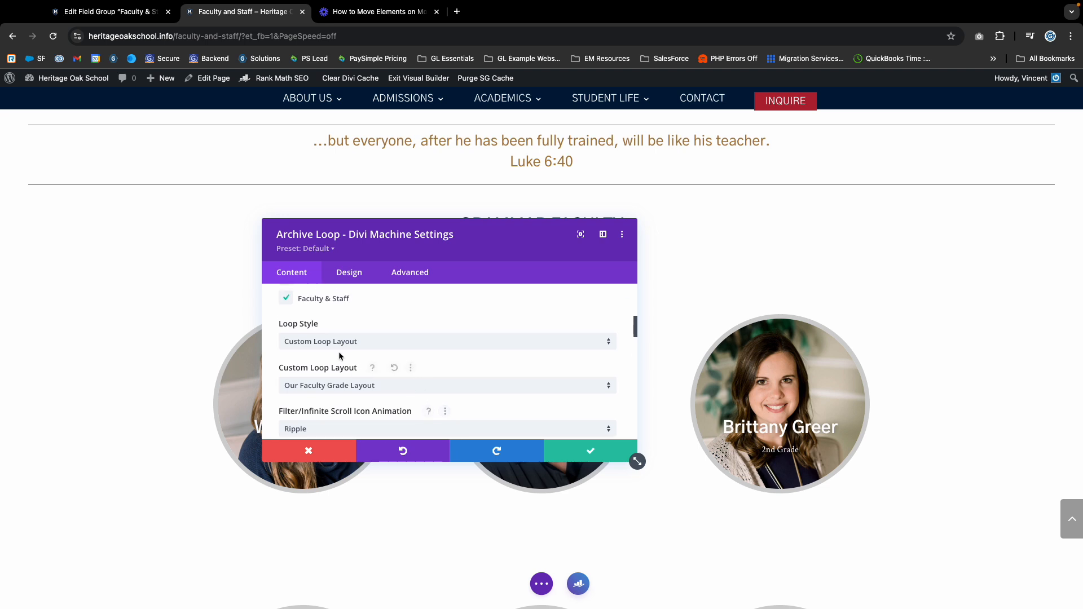
scroll(327, 358, down, 2)
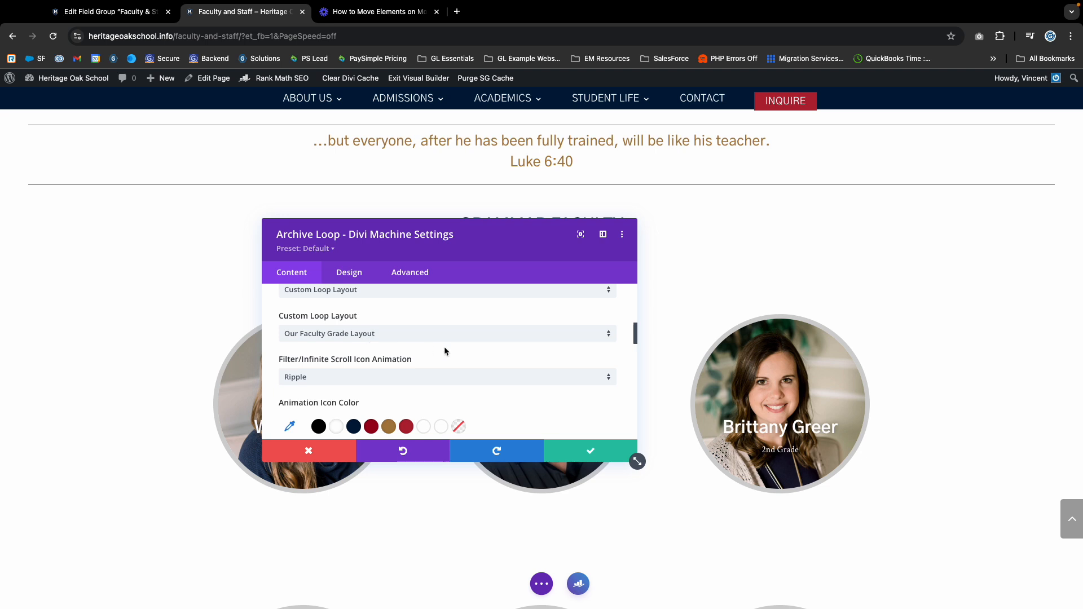
scroll(444, 346, down, 4)
scroll(438, 344, up, 5)
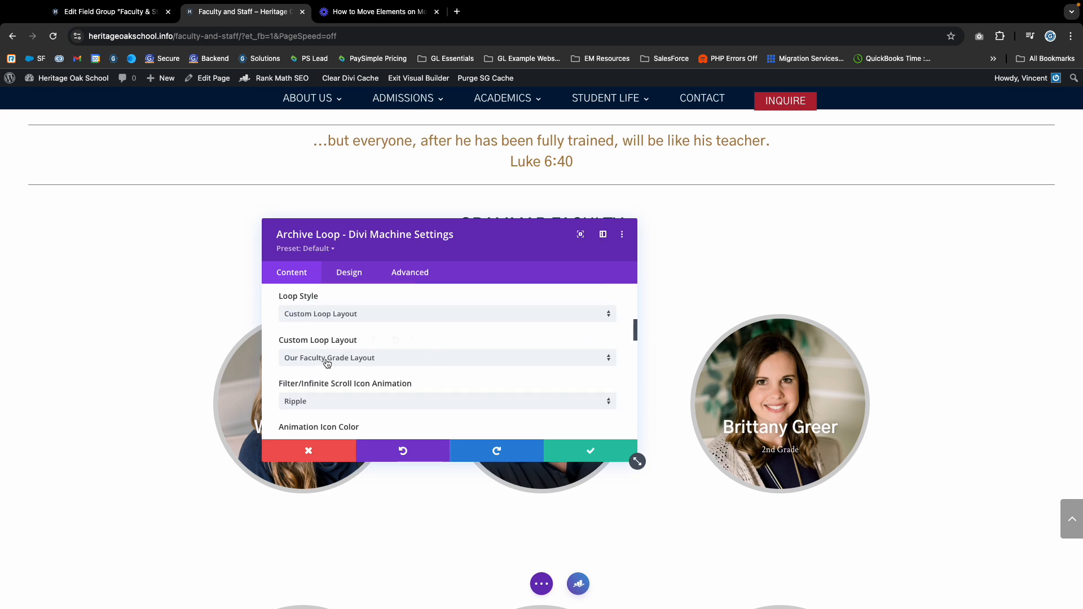
click(107, 12)
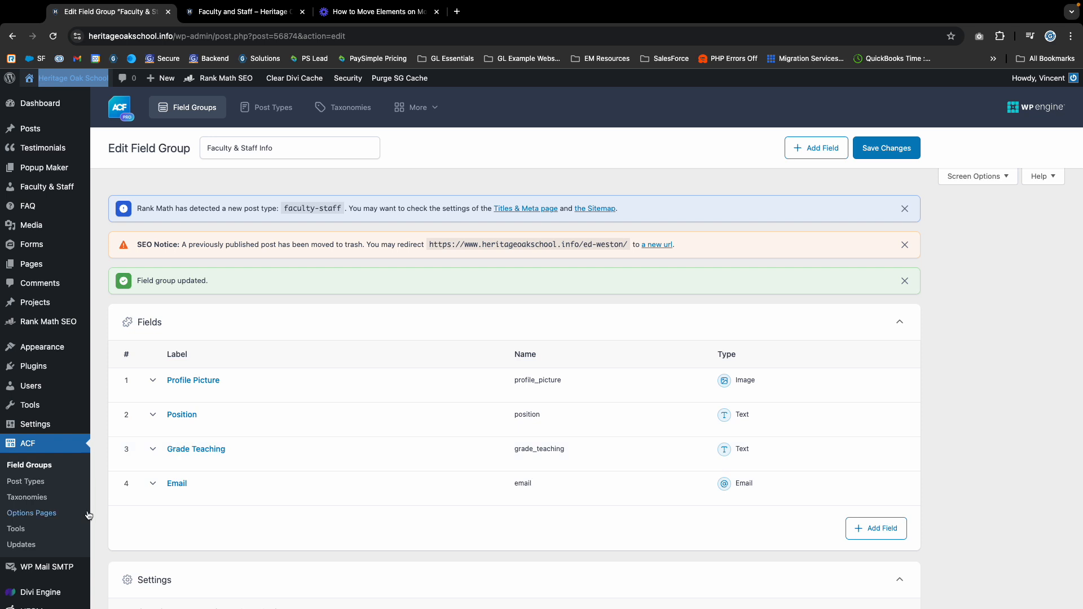
Check the Divi Library saved layouts list, then return to the Faculty and Staff builder tab.
scroll(89, 515, down, 3)
mouse_move(46, 580)
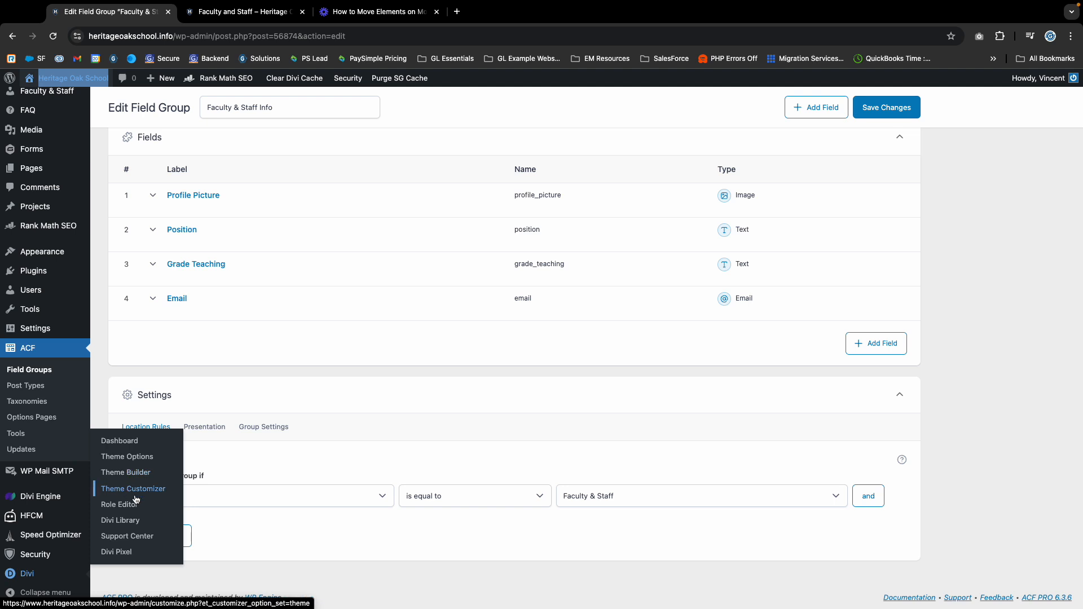
click(125, 522)
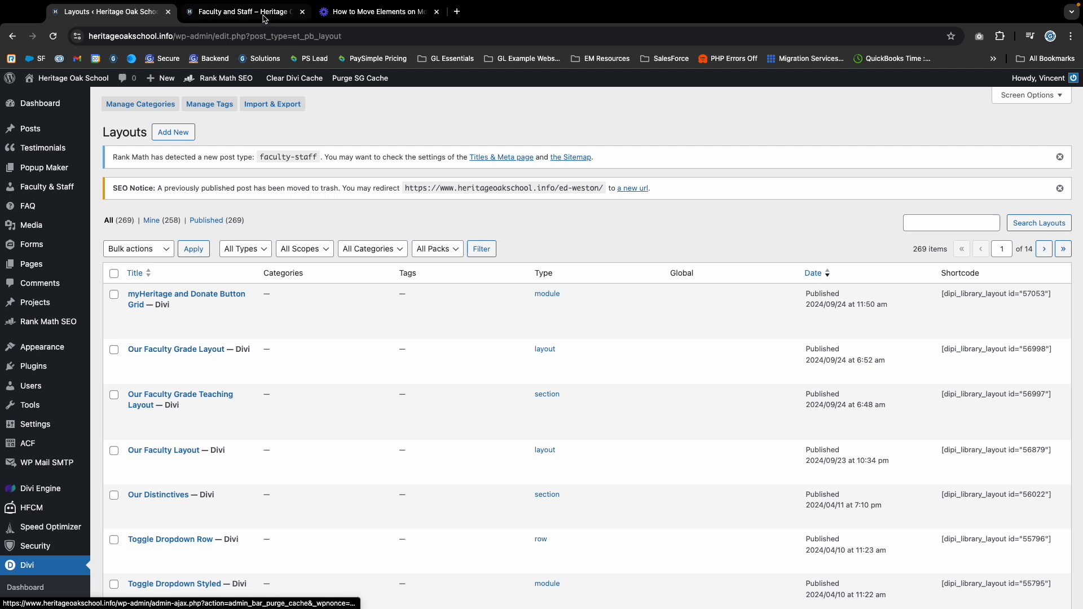
click(242, 12)
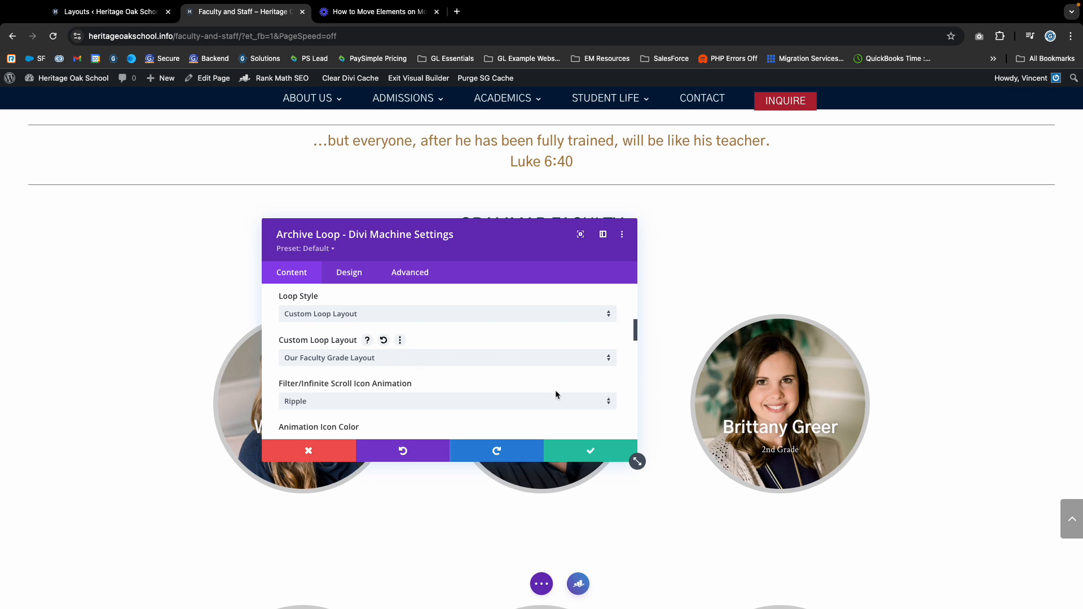
Close the Archive Loop settings and exit the Visual Builder, discarding changes.
click(592, 454)
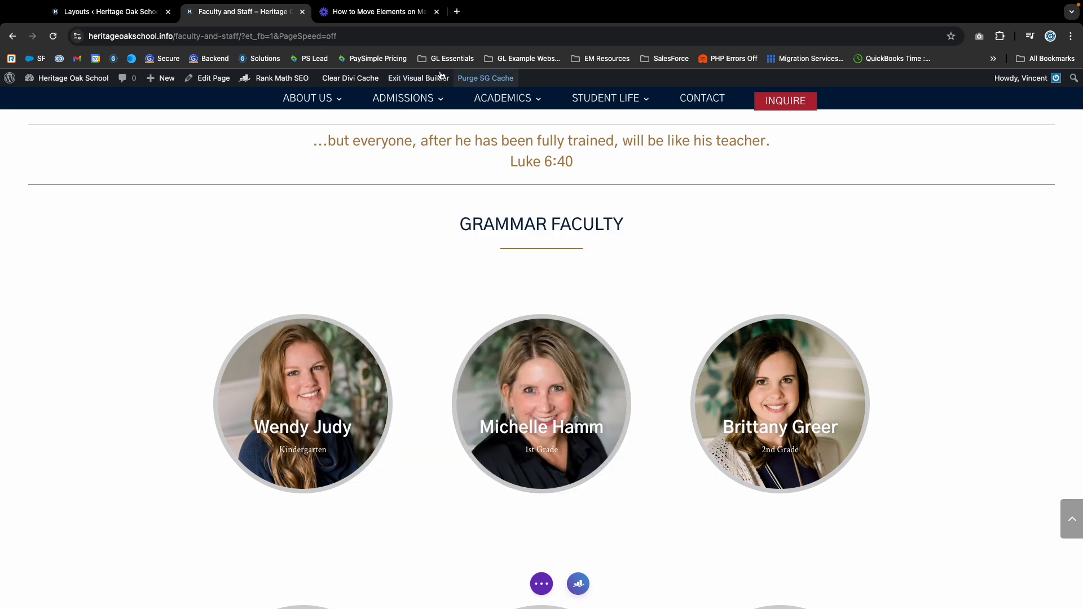
click(418, 79)
click(485, 408)
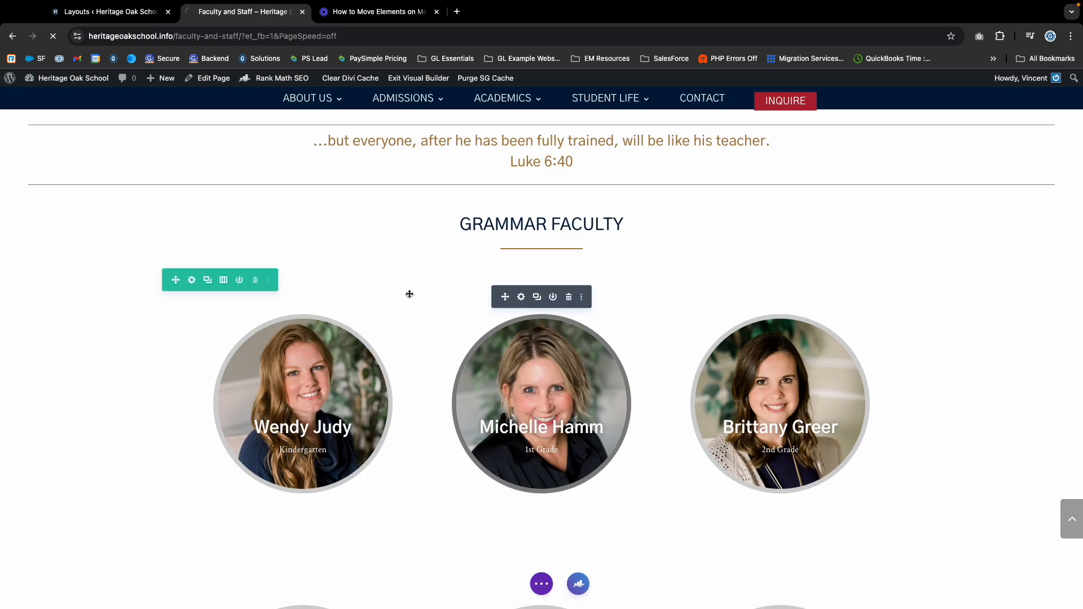
Switch to the Layouts list and open Our Faculty Grade Layout in the Divi builder.
click(117, 14)
mouse_move(162, 374)
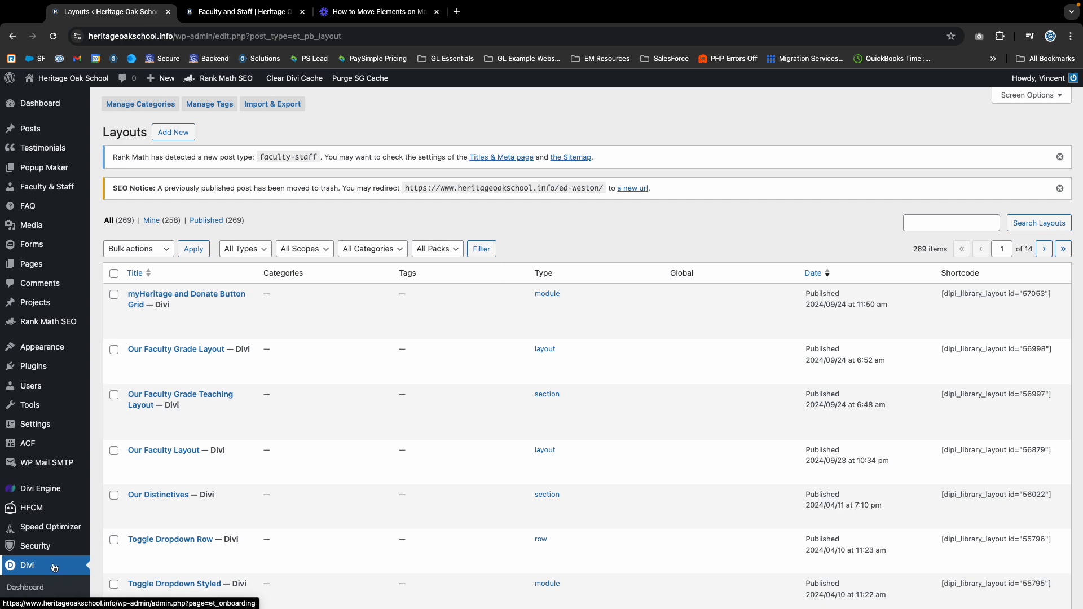
scroll(54, 567, down, 5)
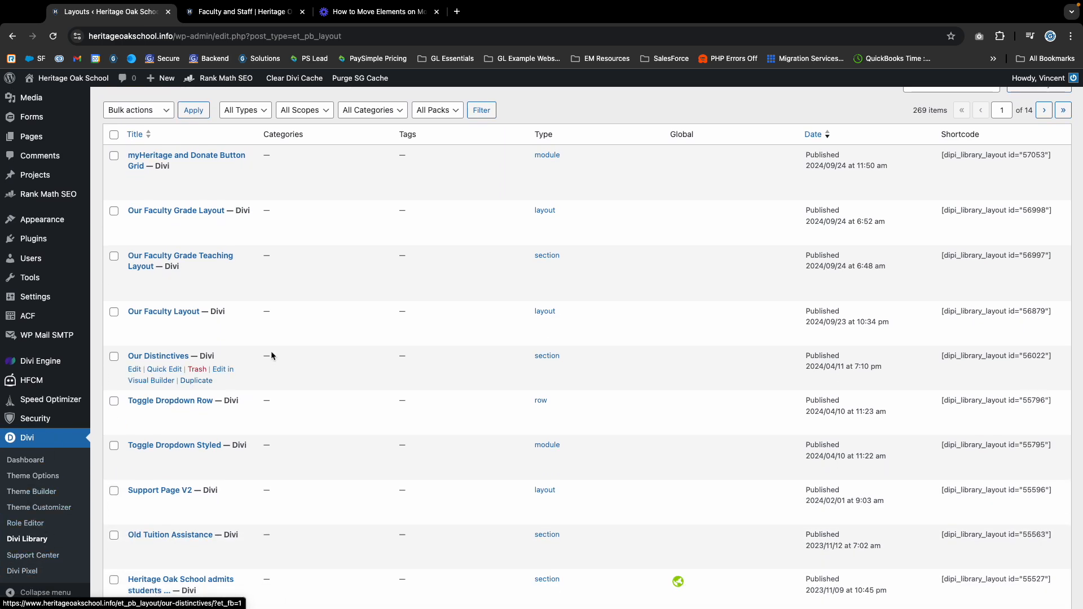
scroll(271, 356, up, 5)
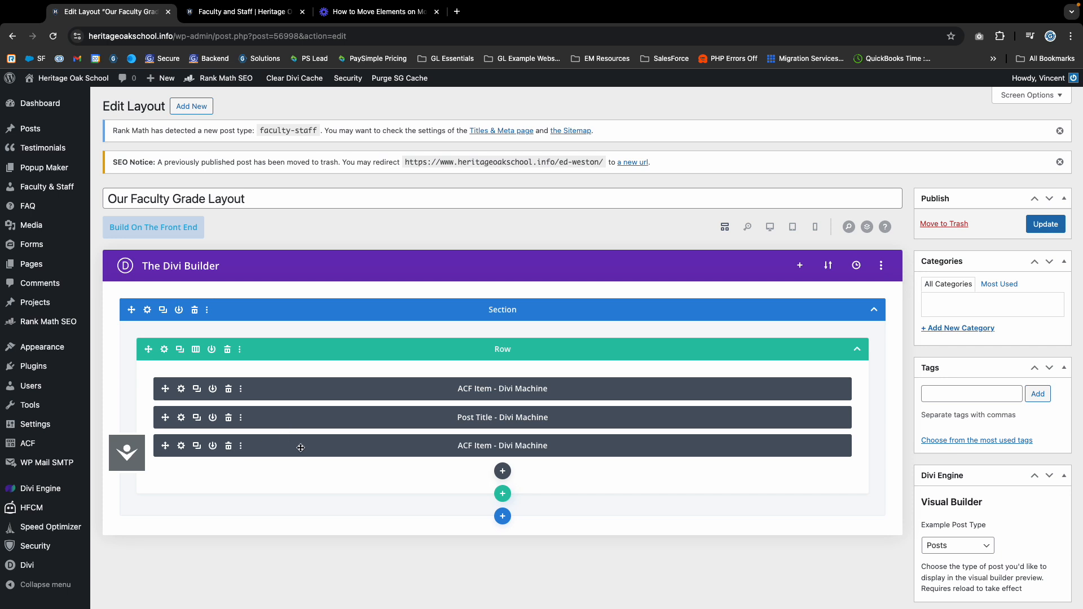
scroll(301, 448, down, 3)
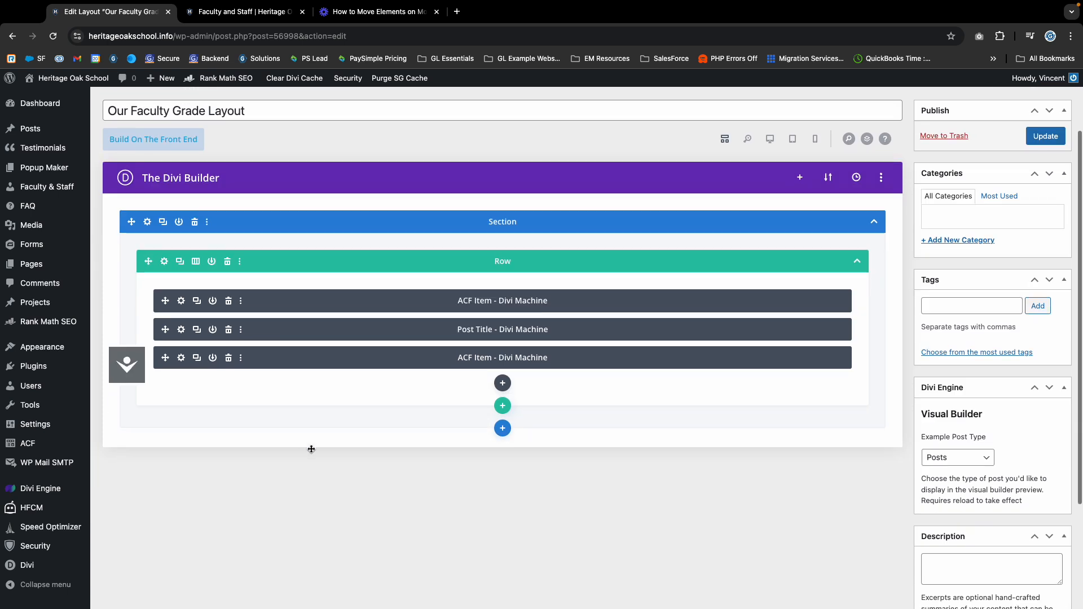
Duplicate the third ACF Item module and set the copy's ACF Name to Email.
click(196, 358)
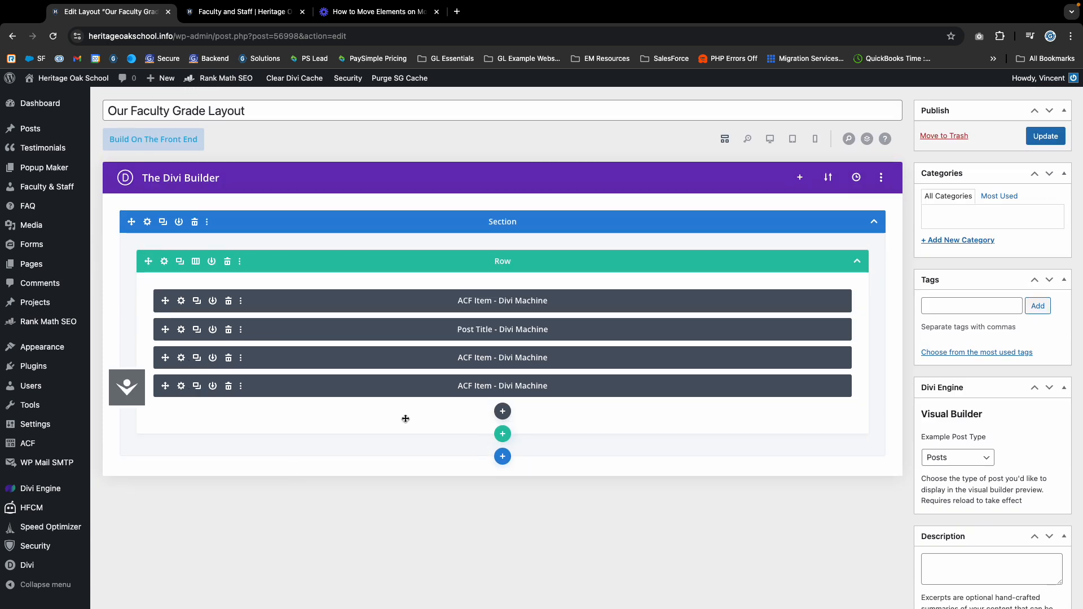
click(181, 386)
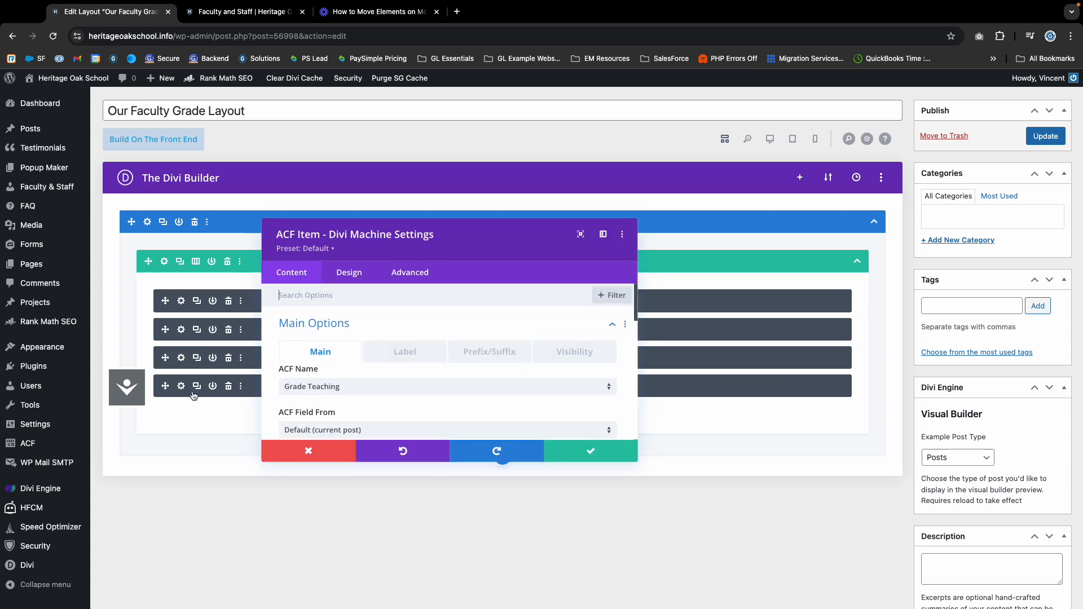
click(333, 387)
click(344, 369)
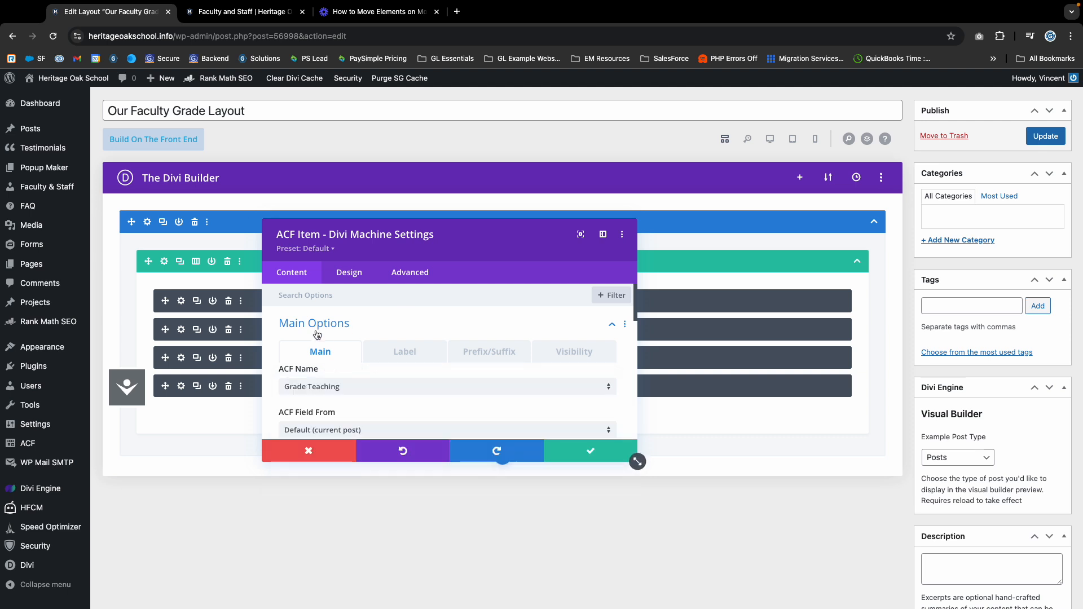
scroll(305, 395, down, 1)
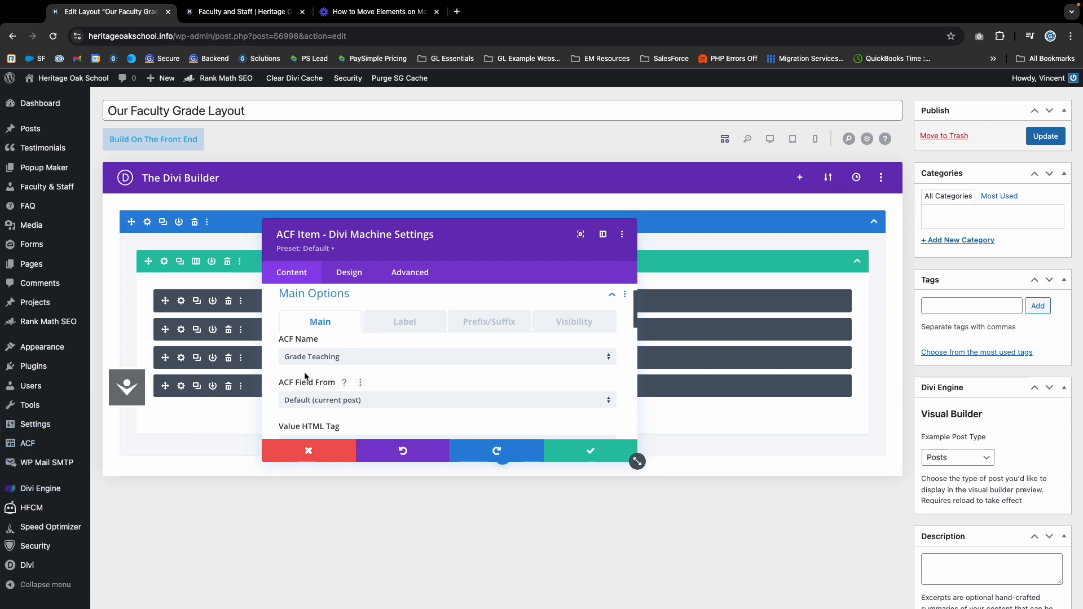
click(308, 358)
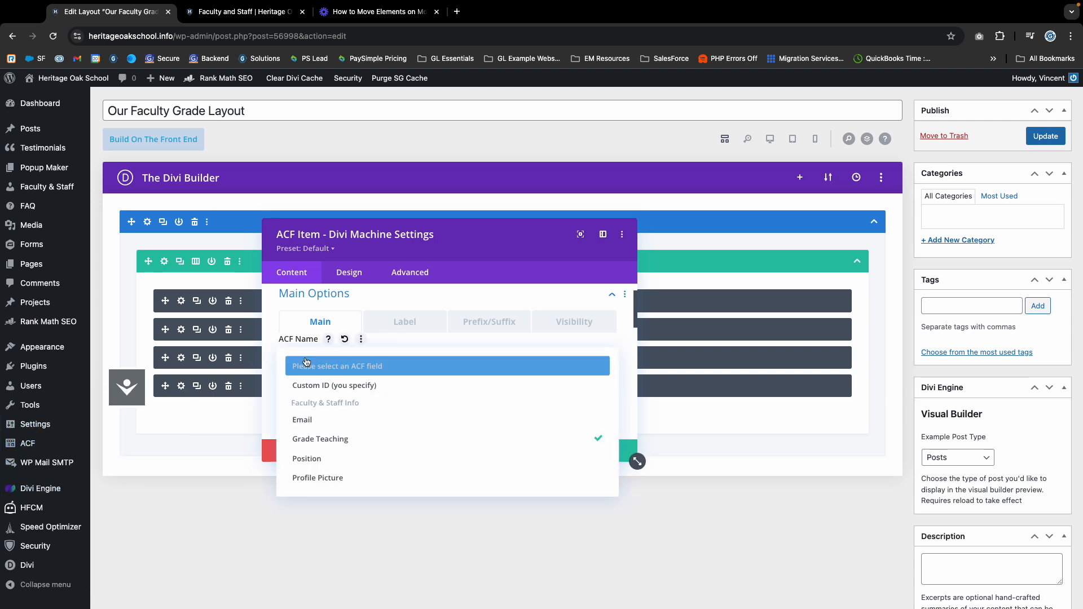
click(321, 425)
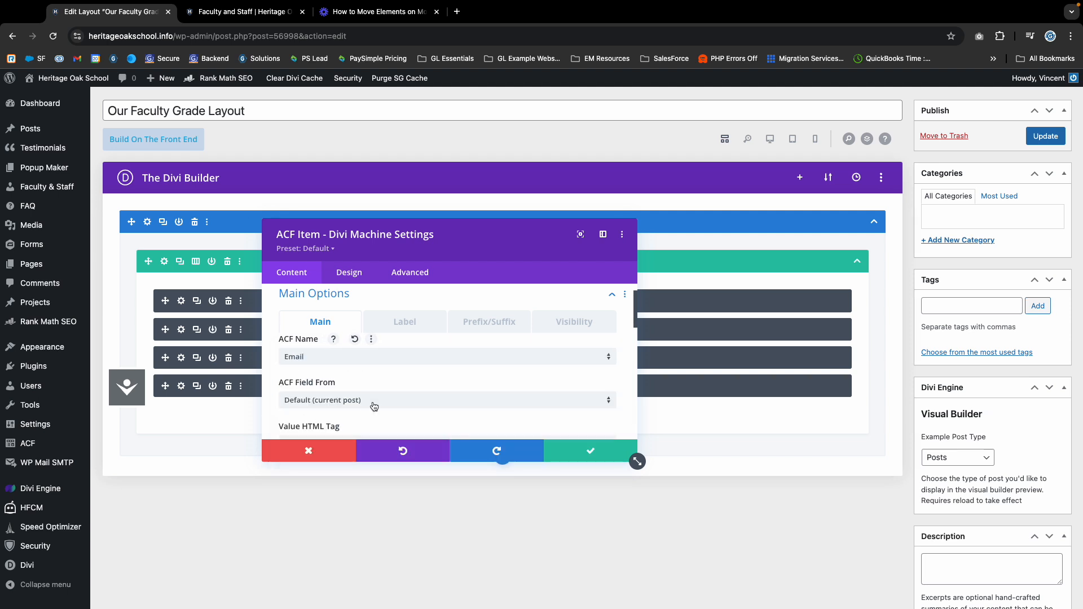
scroll(350, 431, down, 3)
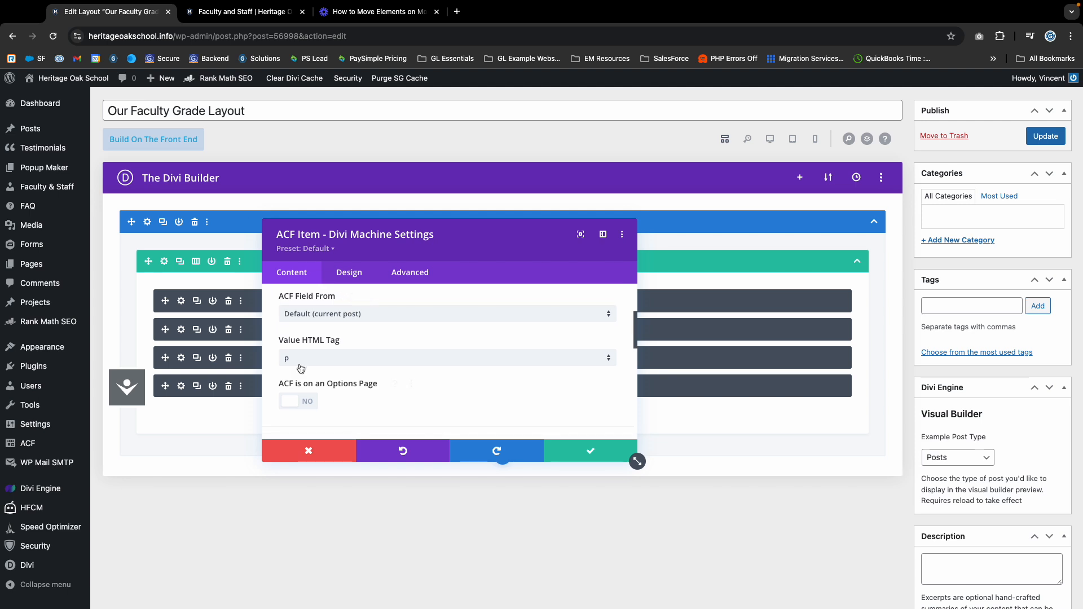
scroll(298, 372, up, 5)
Review the Email module's Label, Main and Link Settings options.
click(399, 353)
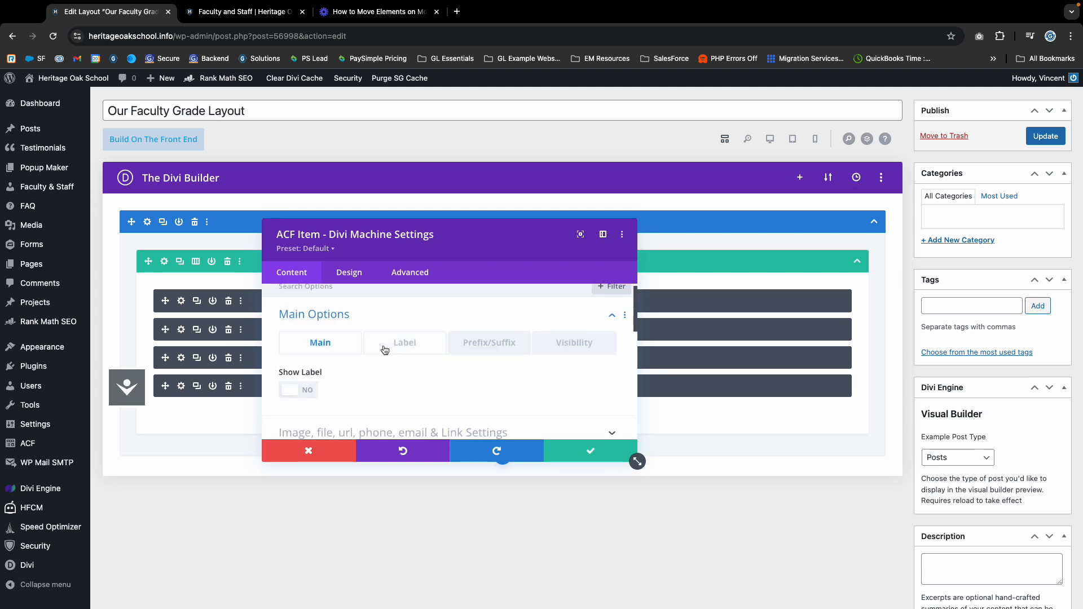
click(334, 352)
scroll(438, 415, down, 5)
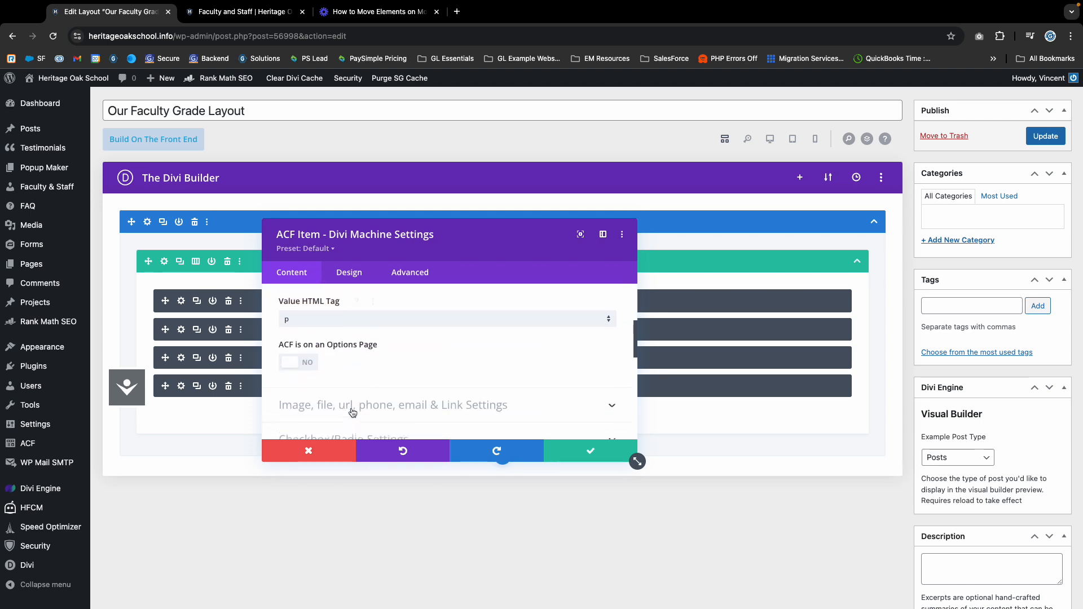
scroll(507, 412, down, 2)
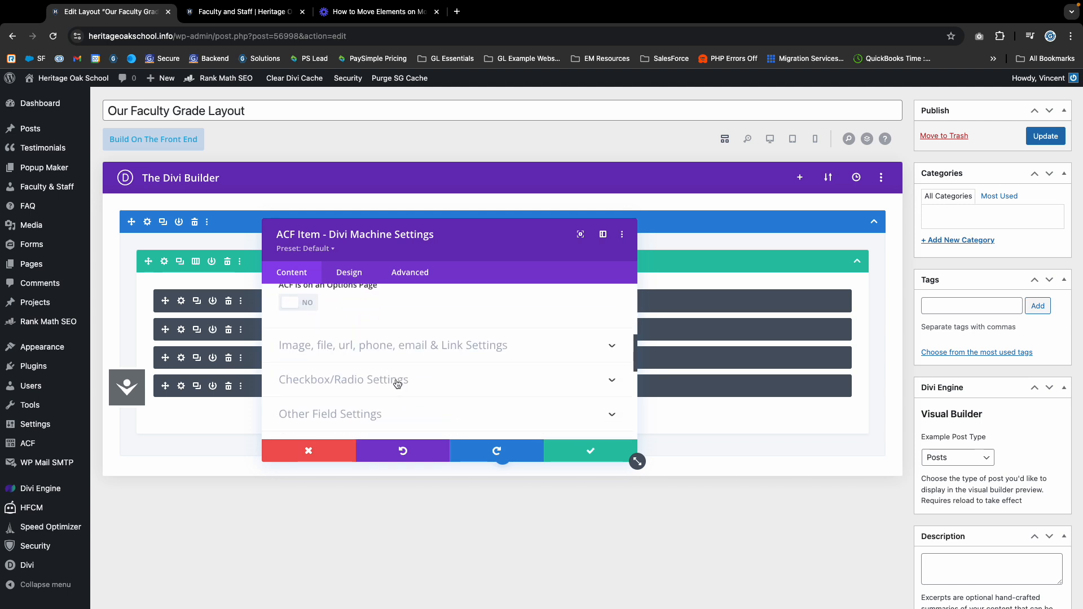
scroll(367, 373, up, 2)
scroll(333, 358, down, 3)
click(316, 323)
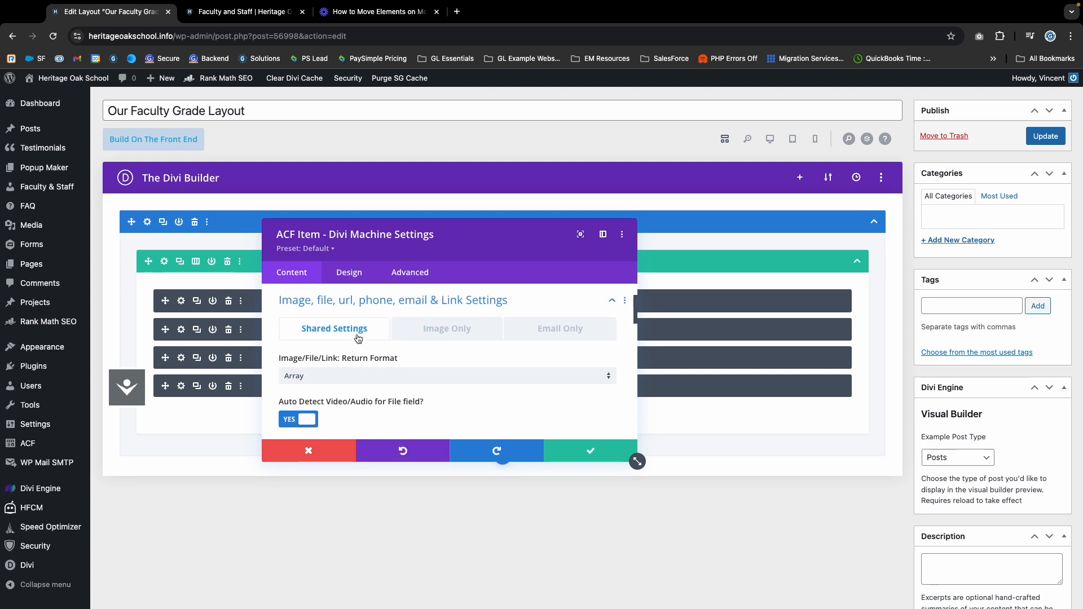
scroll(361, 338, down, 8)
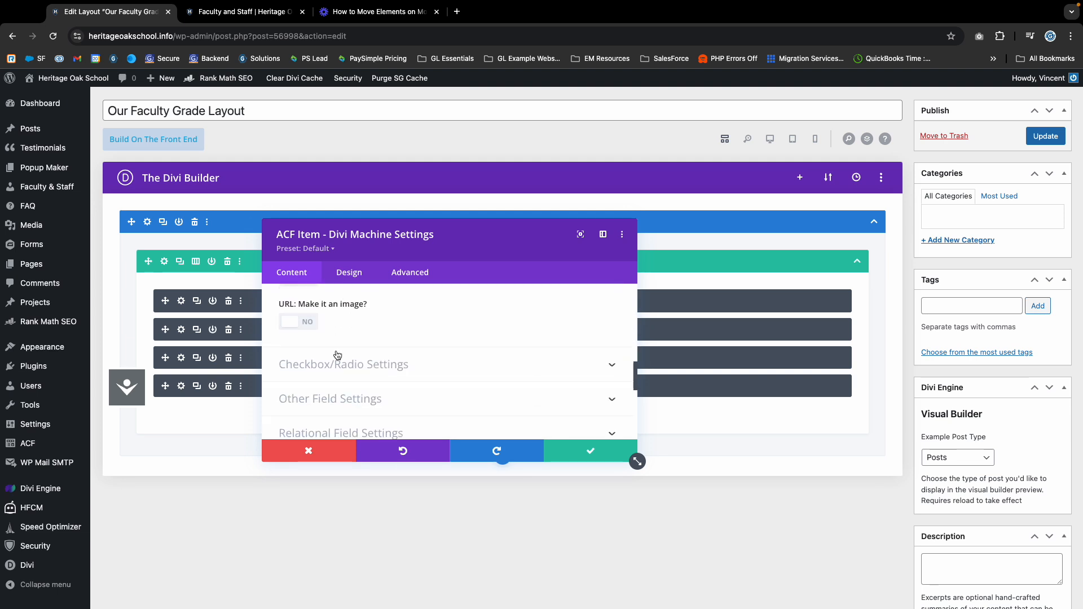
scroll(336, 347, down, 6)
Browse the module's Design styling for before-text and value text fonts.
click(349, 272)
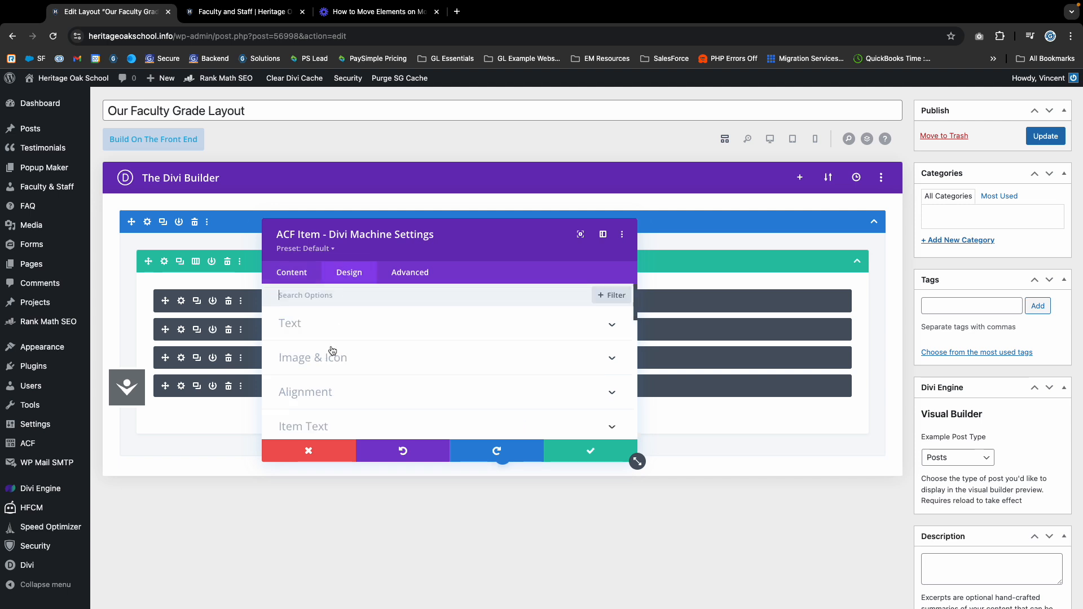
scroll(323, 342, down, 1)
scroll(321, 341, down, 2)
scroll(325, 372, down, 3)
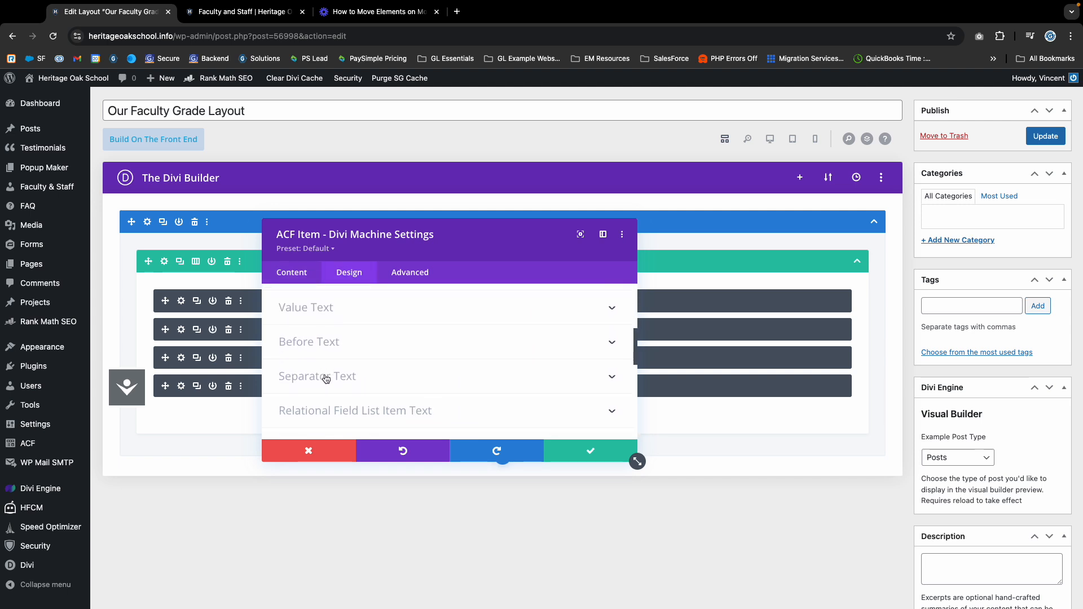
click(319, 350)
scroll(317, 372, up, 3)
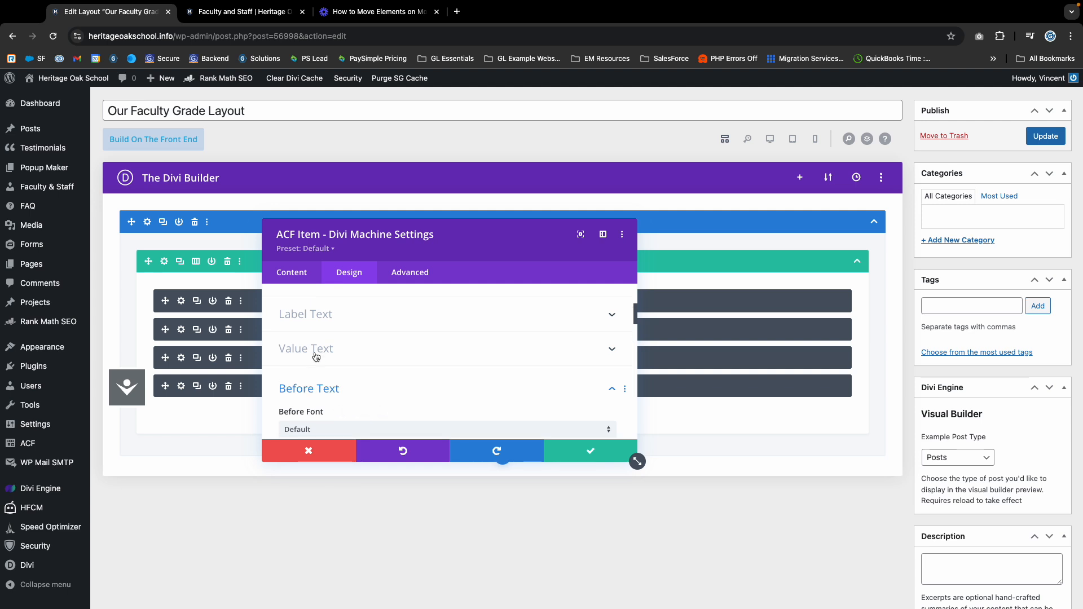
click(316, 350)
scroll(358, 350, up, 1)
Return to the content options and view the still-empty Prefix and Suffix settings.
click(294, 273)
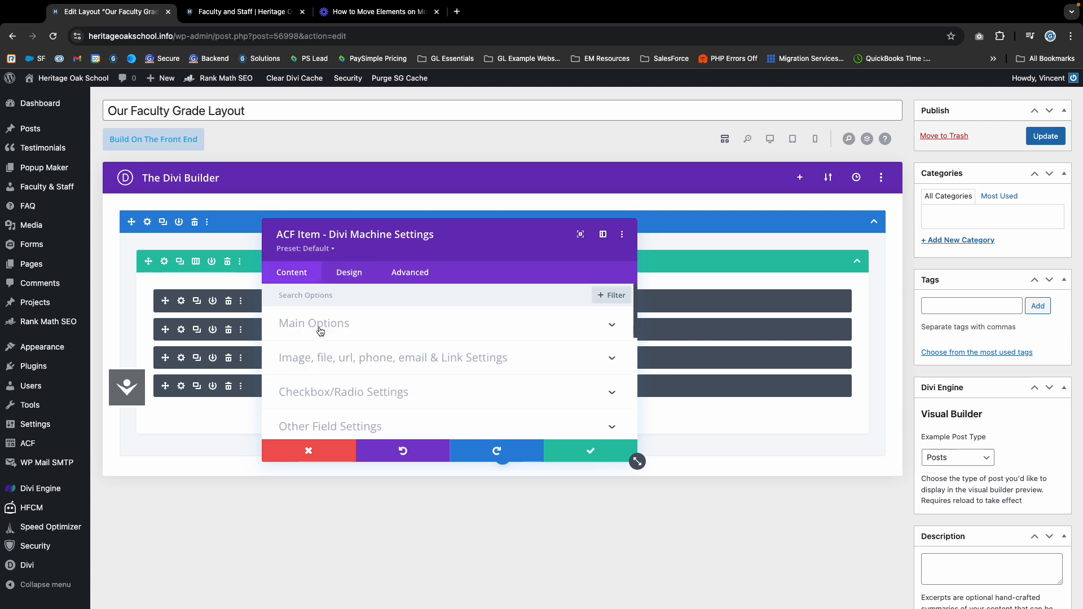
click(320, 328)
scroll(384, 367, down, 2)
scroll(372, 361, up, 1)
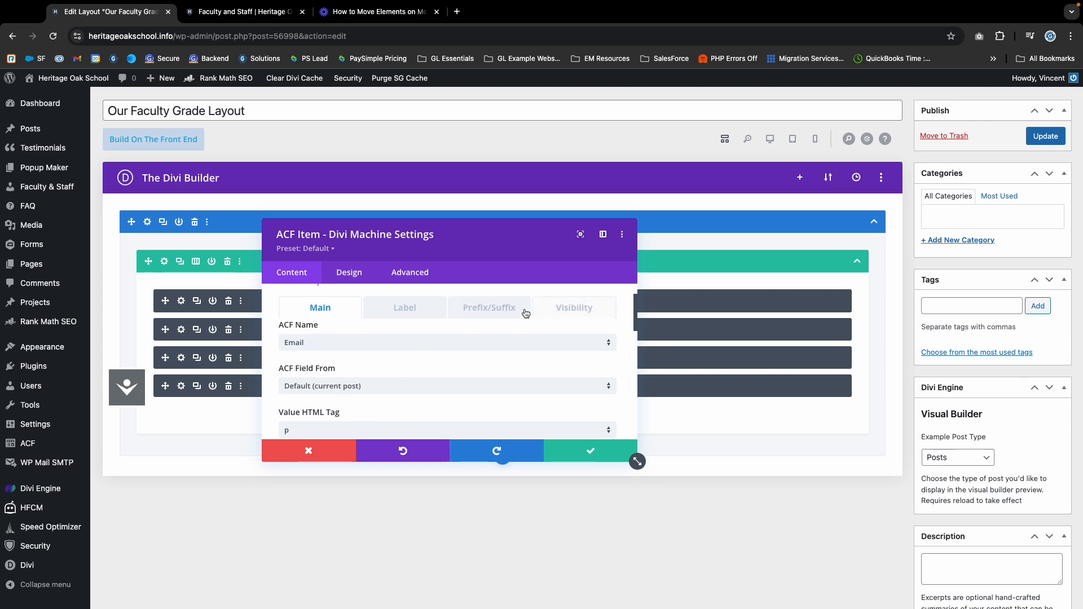
click(486, 308)
scroll(348, 309, down, 2)
scroll(347, 350, up, 2)
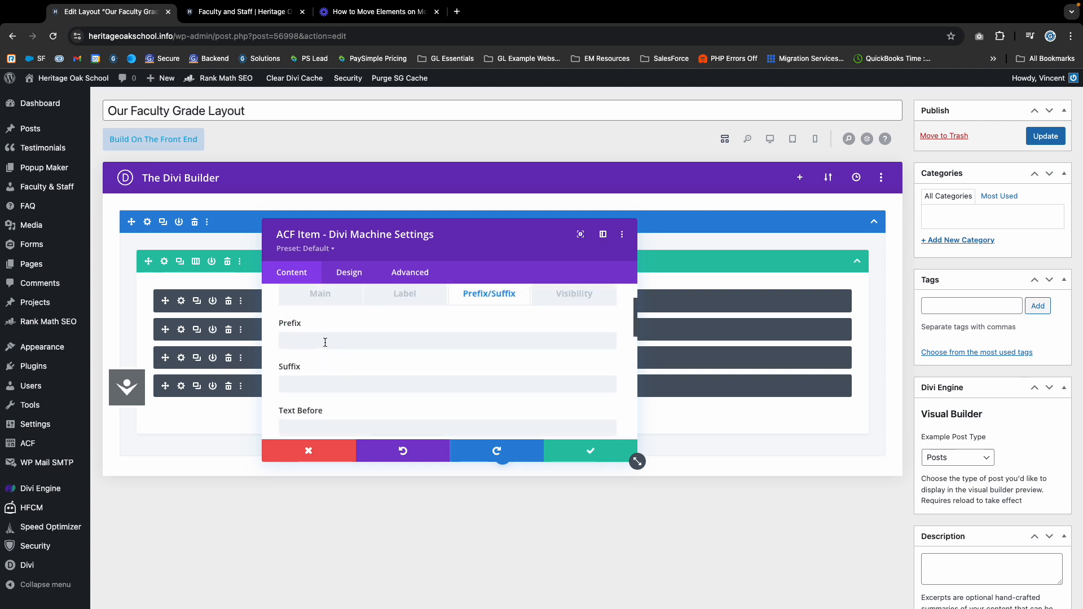
Save the Email module, update Our Faculty Grade Layout, and preview the live Faculty and Staff page.
click(577, 461)
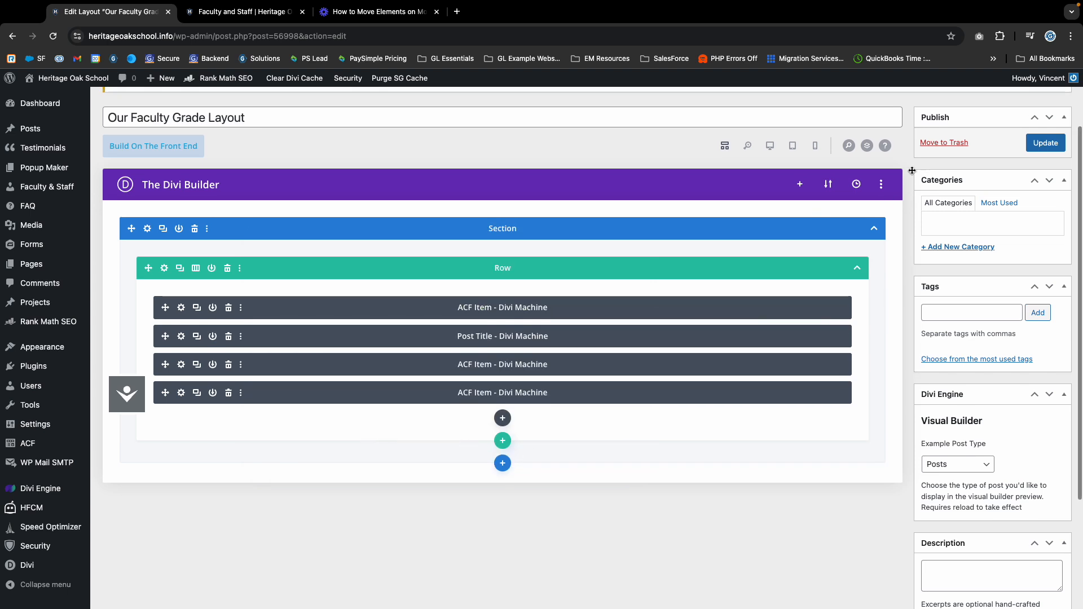
click(1043, 144)
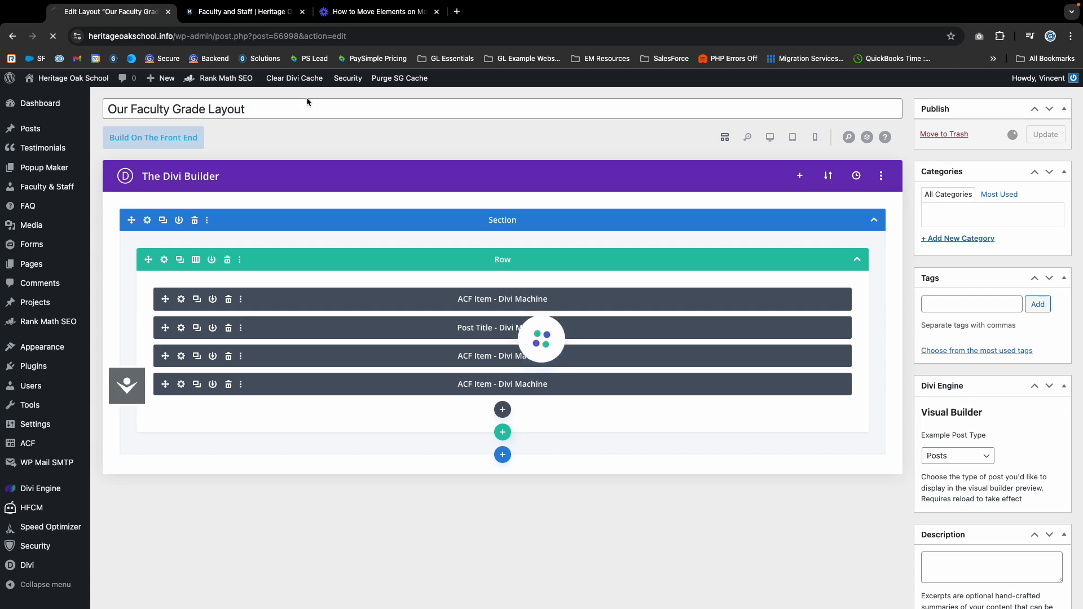
click(243, 12)
scroll(517, 543, down, 15)
scroll(327, 465, up, 4)
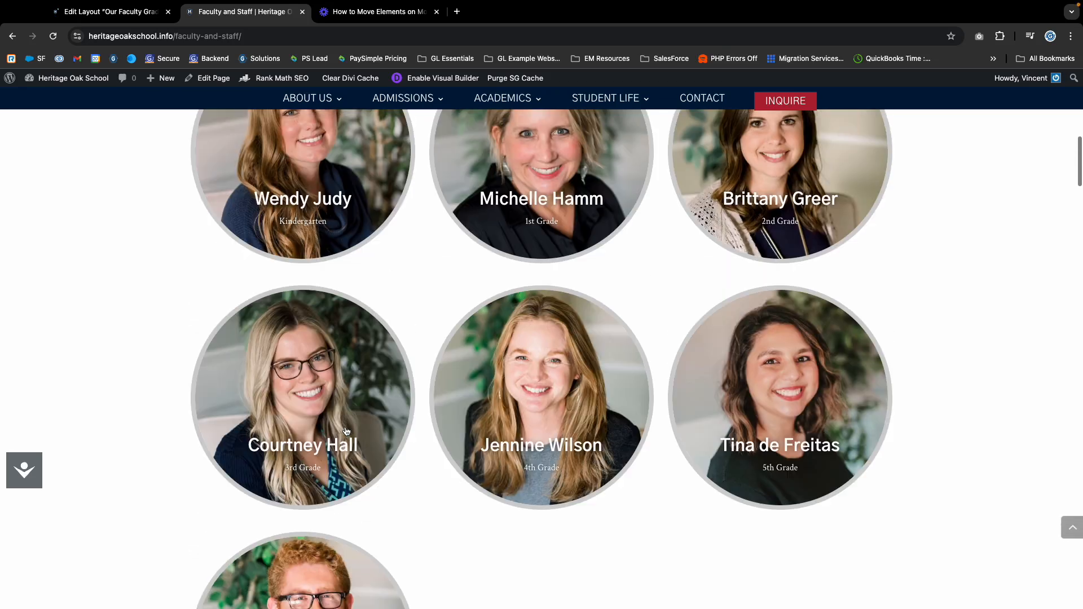
scroll(327, 465, up, 1)
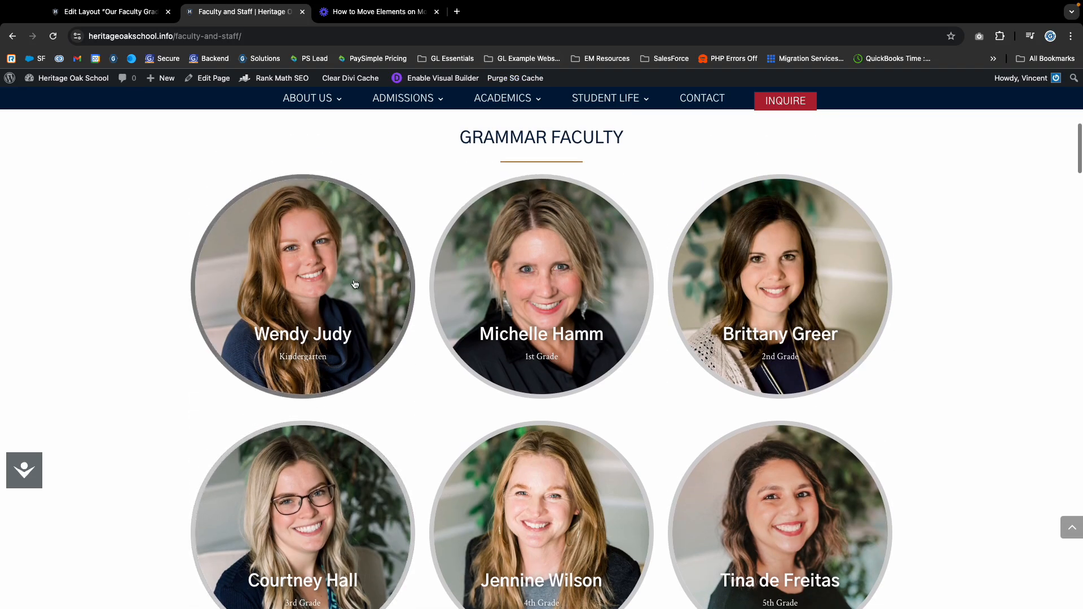
click(141, 11)
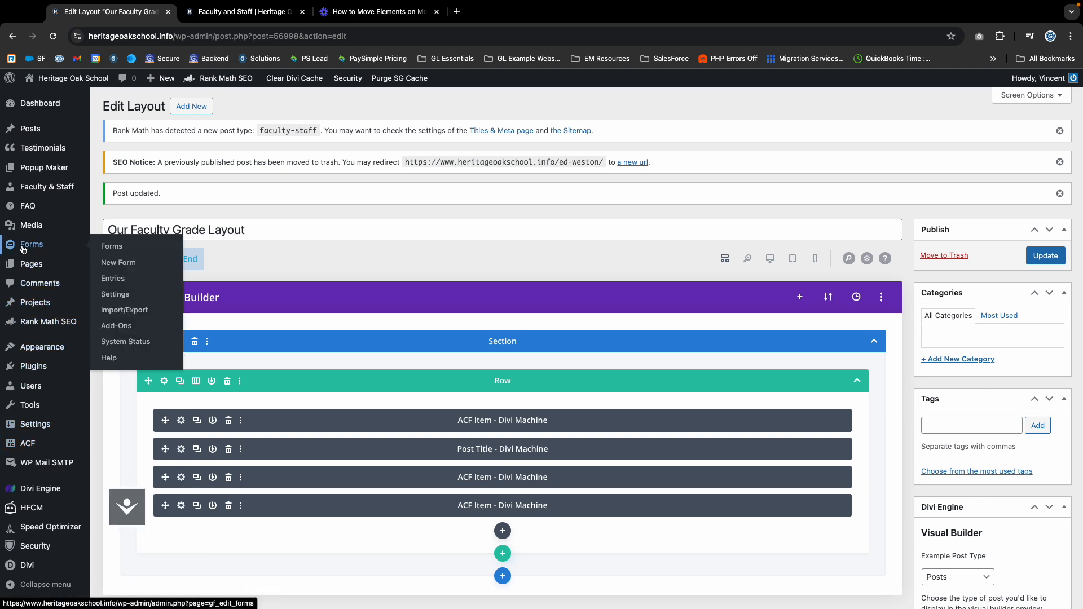
Type the board member's username into the Email field of his Faculty & Staff entry.
mouse_move(43, 189)
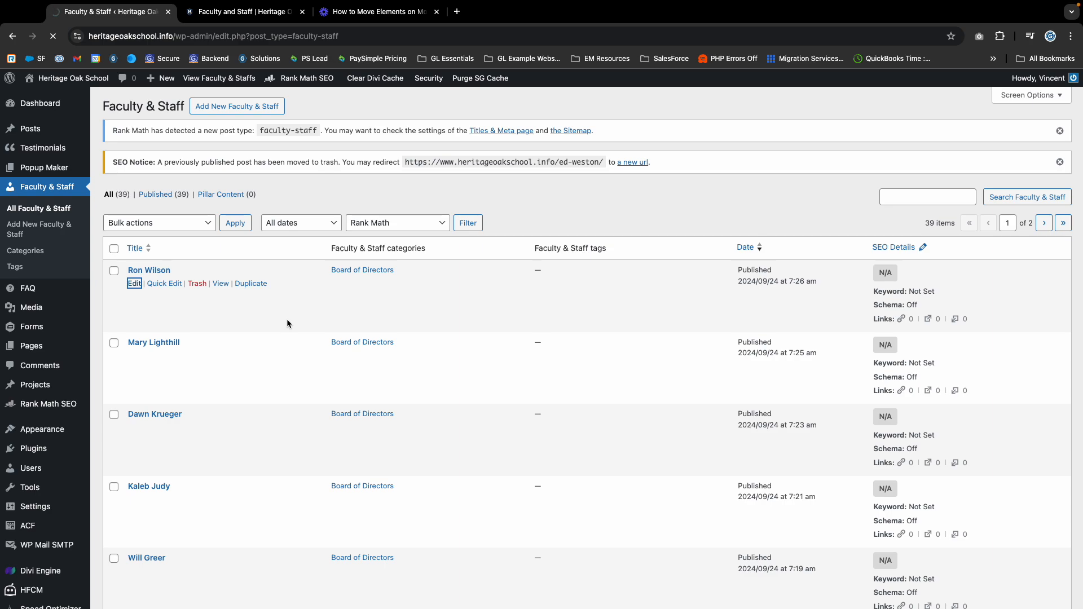
scroll(213, 334, down, 4)
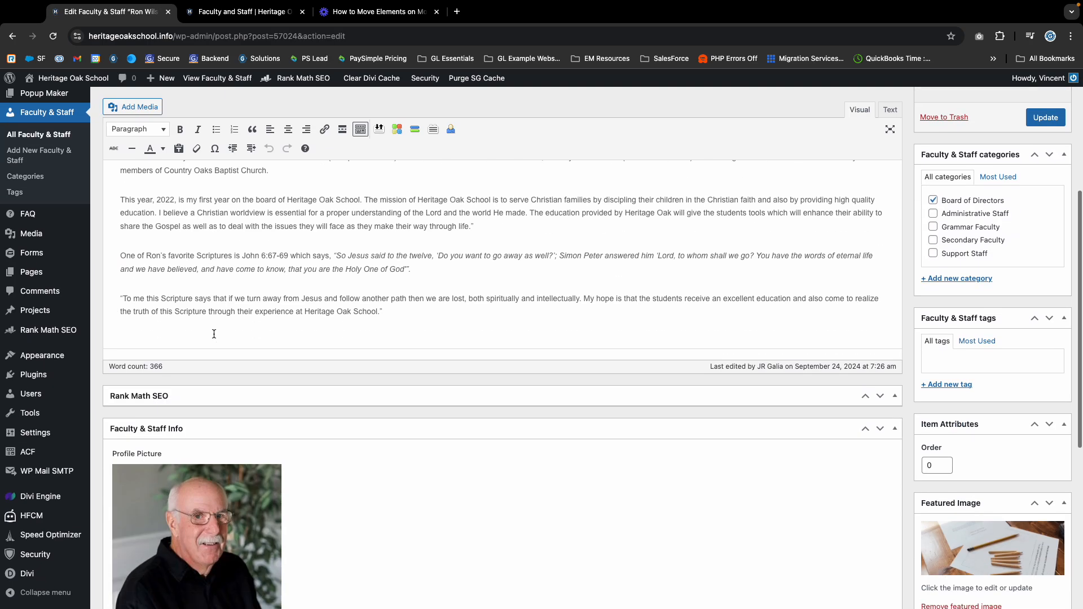
scroll(214, 334, down, 10)
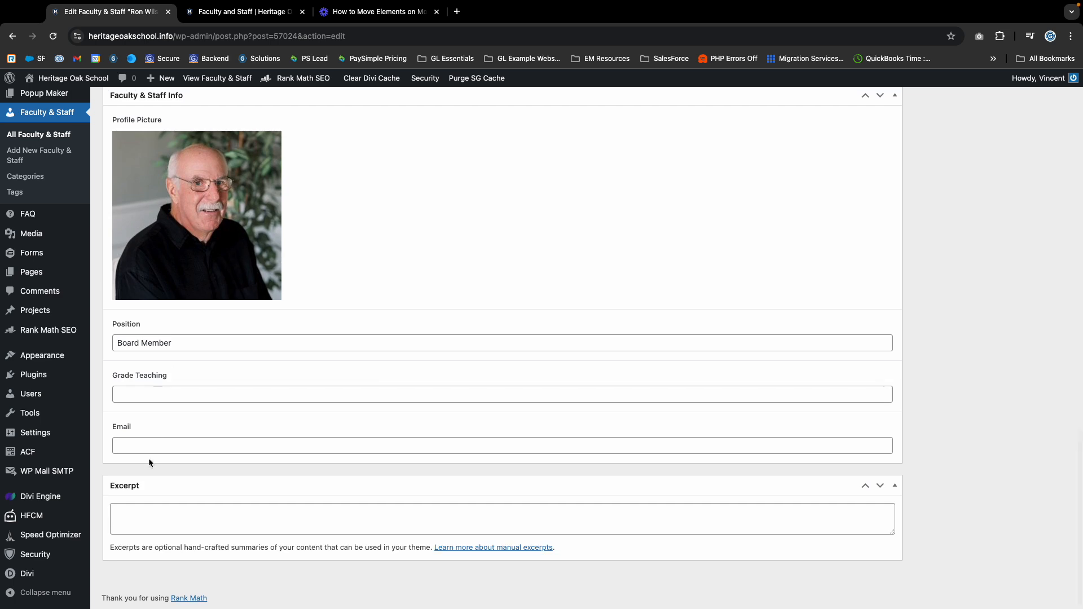
click(155, 446)
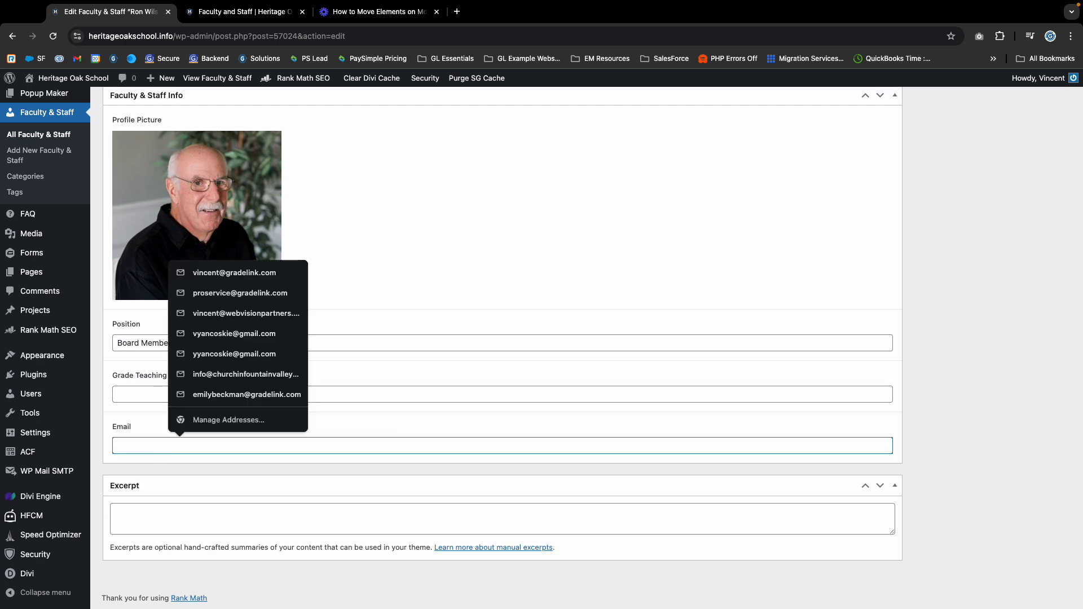
scroll(162, 441, up, 15)
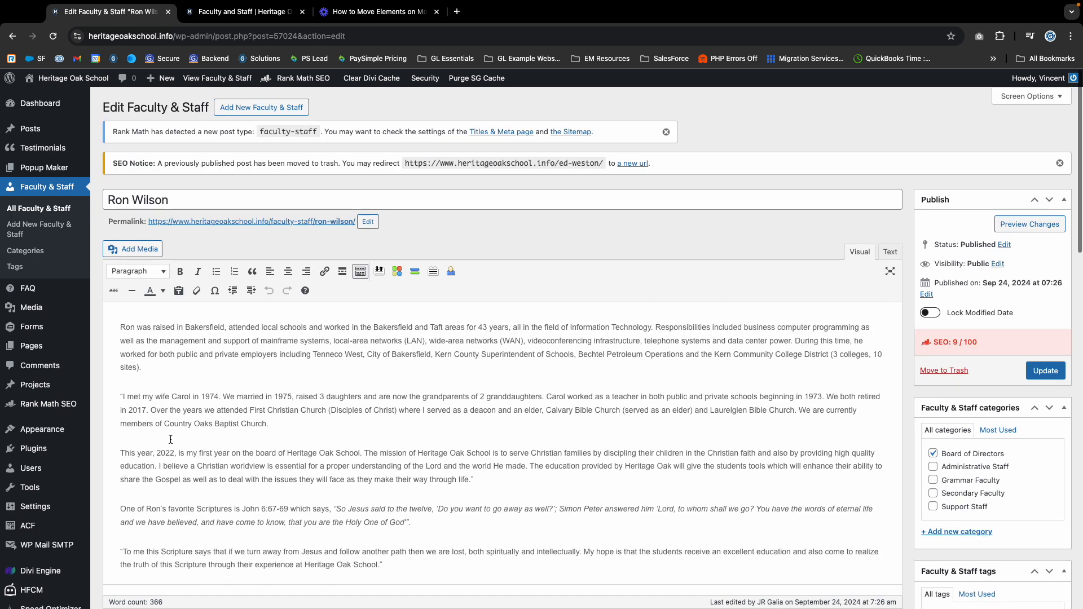
scroll(170, 439, down, 15)
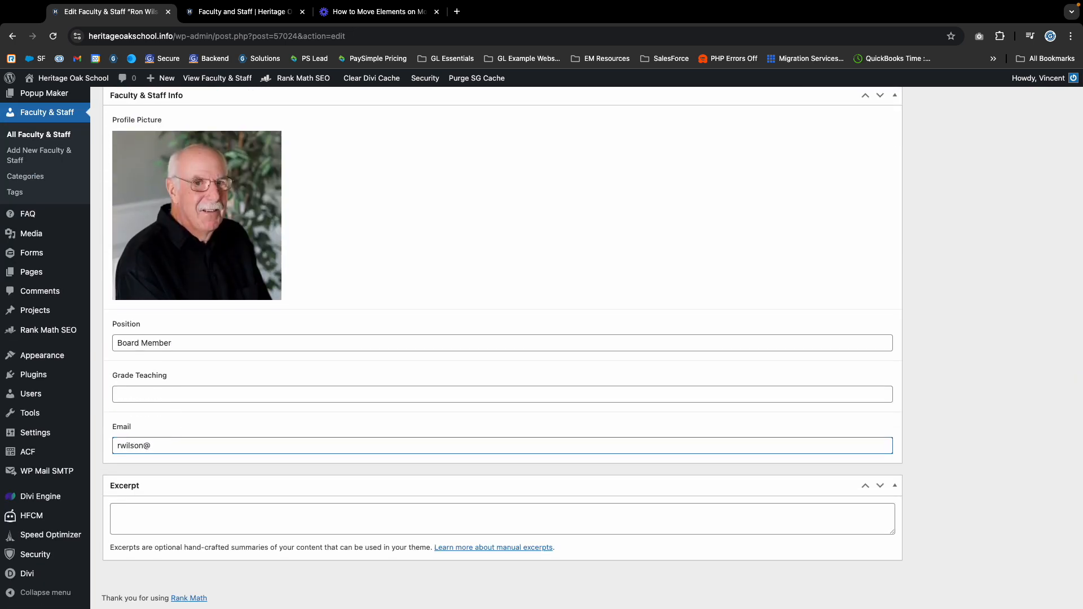
Copy the school's domain from the address bar and paste it into the Email field.
click(180, 36)
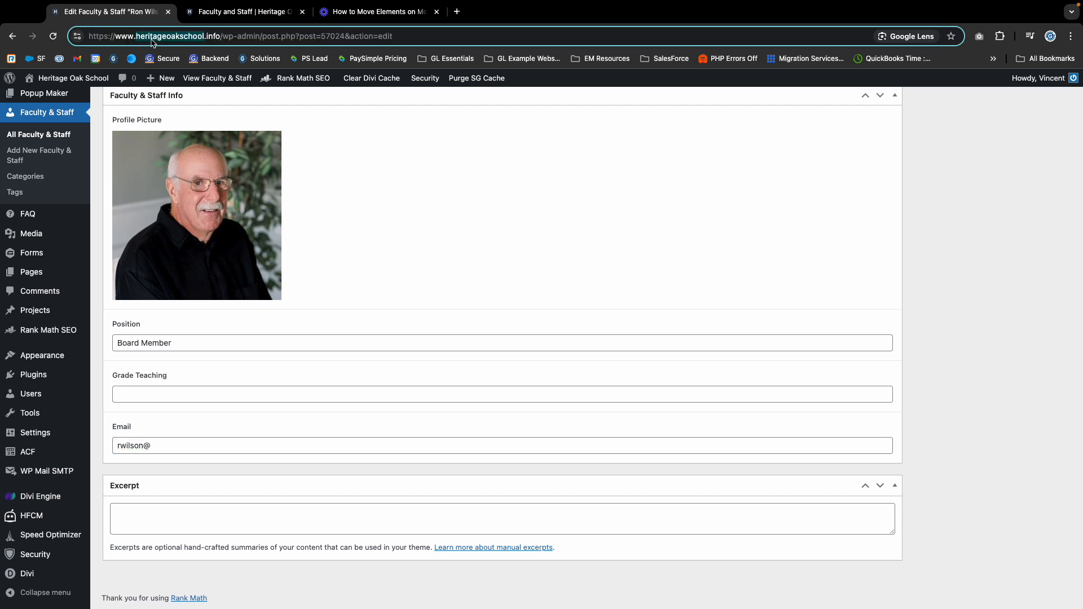
drag(220, 36, 114, 42)
key(super+c)
click(194, 448)
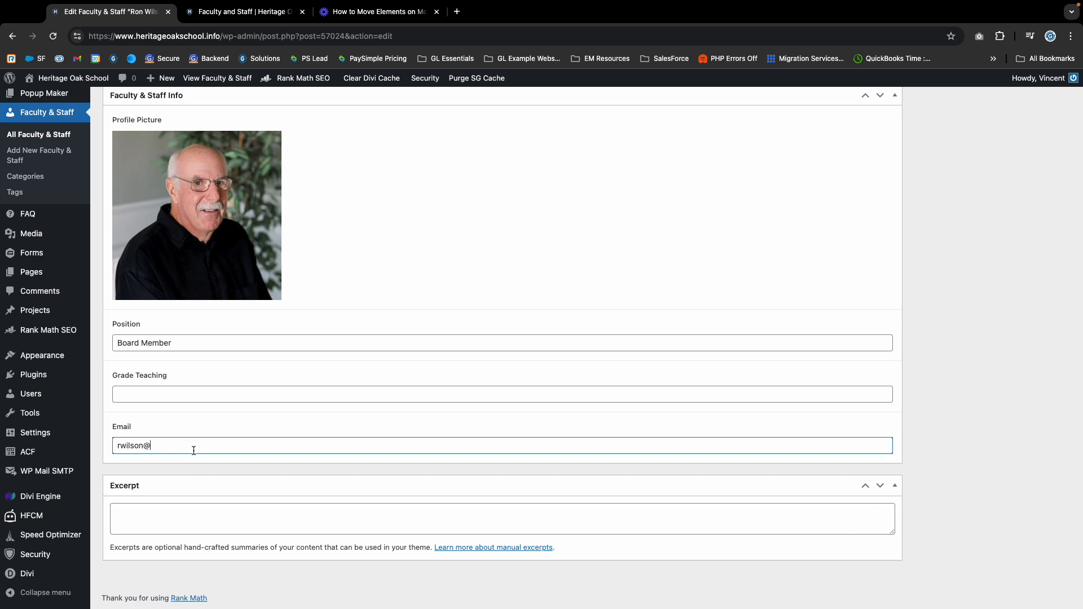
key(super+v)
scroll(342, 463, up, 5)
scroll(343, 464, up, 15)
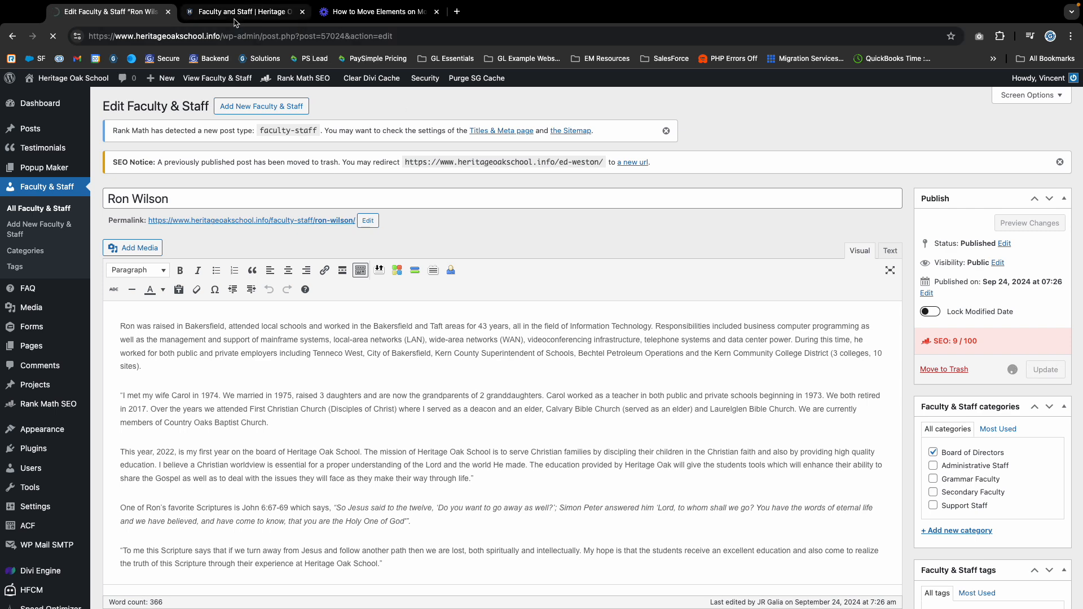
Scroll the live Faculty and Staff page down to the board member's card in School Board.
click(215, 13)
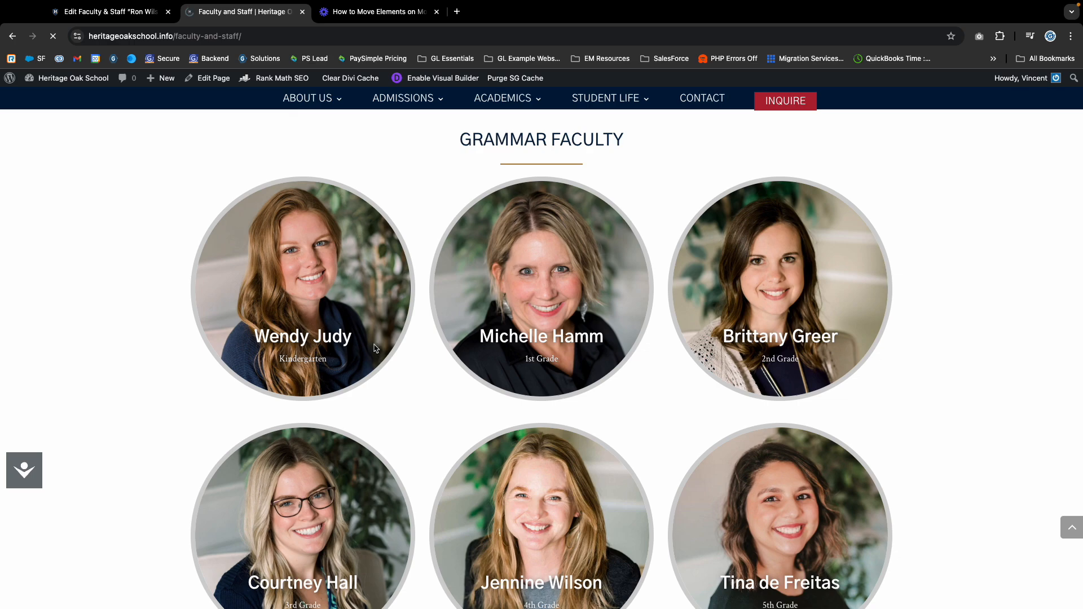
scroll(394, 339, down, 10)
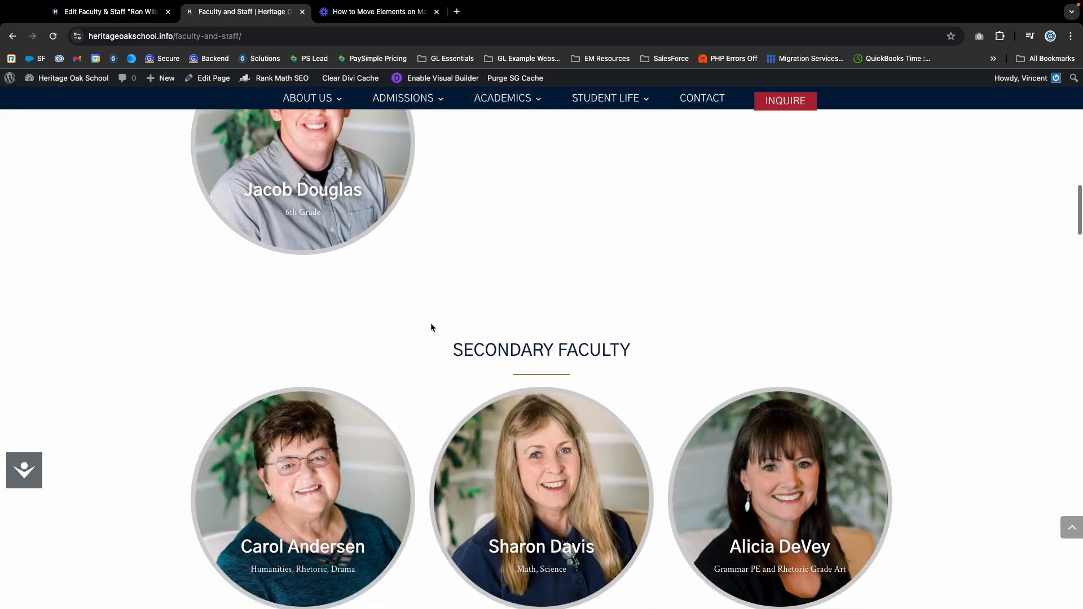
scroll(431, 327, down, 12)
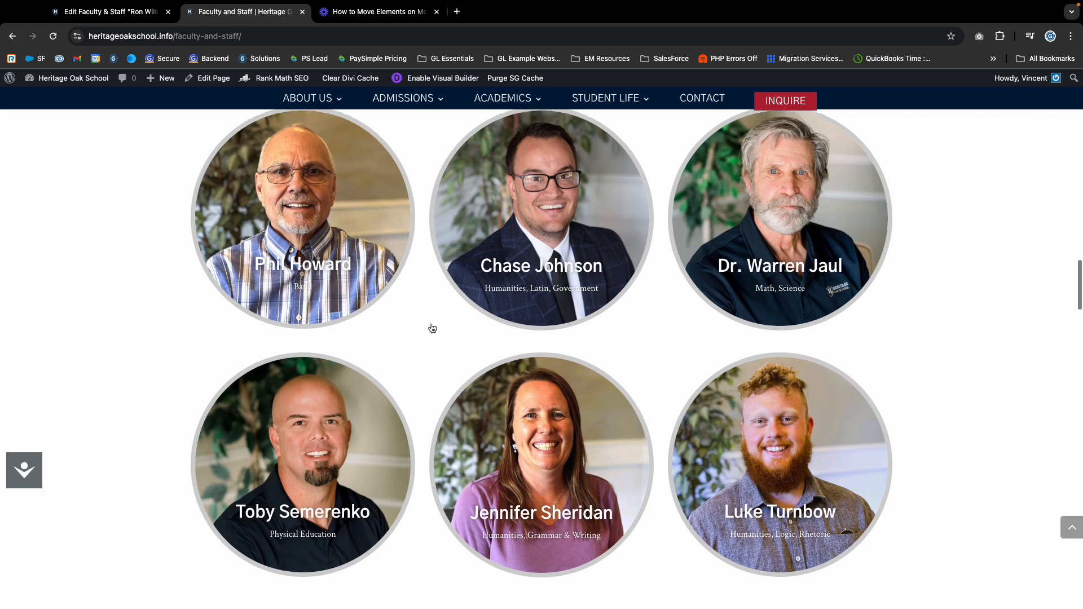
scroll(432, 328, down, 15)
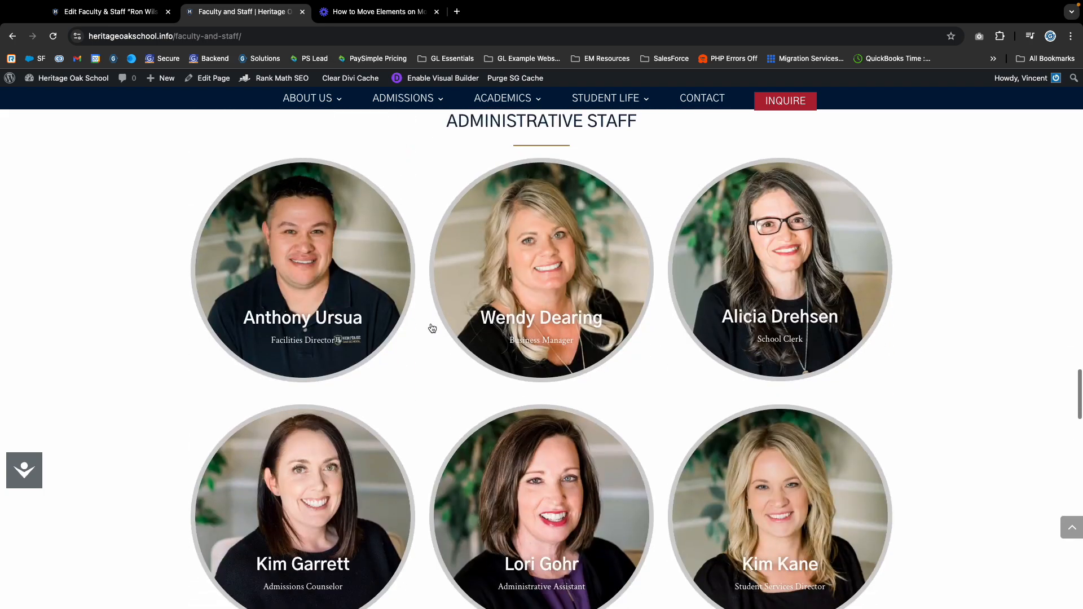
scroll(432, 328, down, 15)
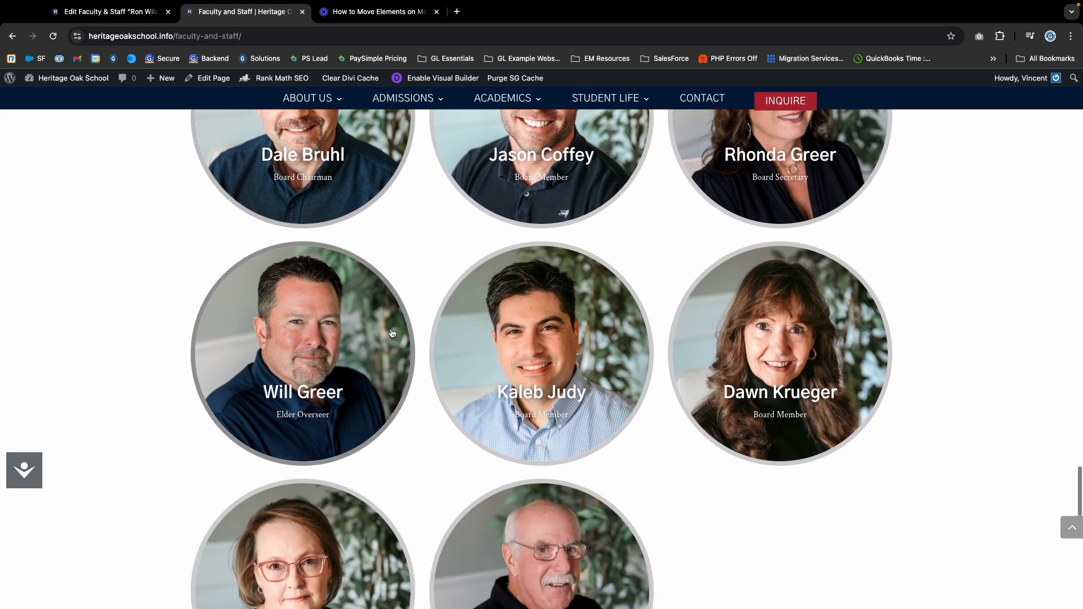
scroll(391, 333, down, 3)
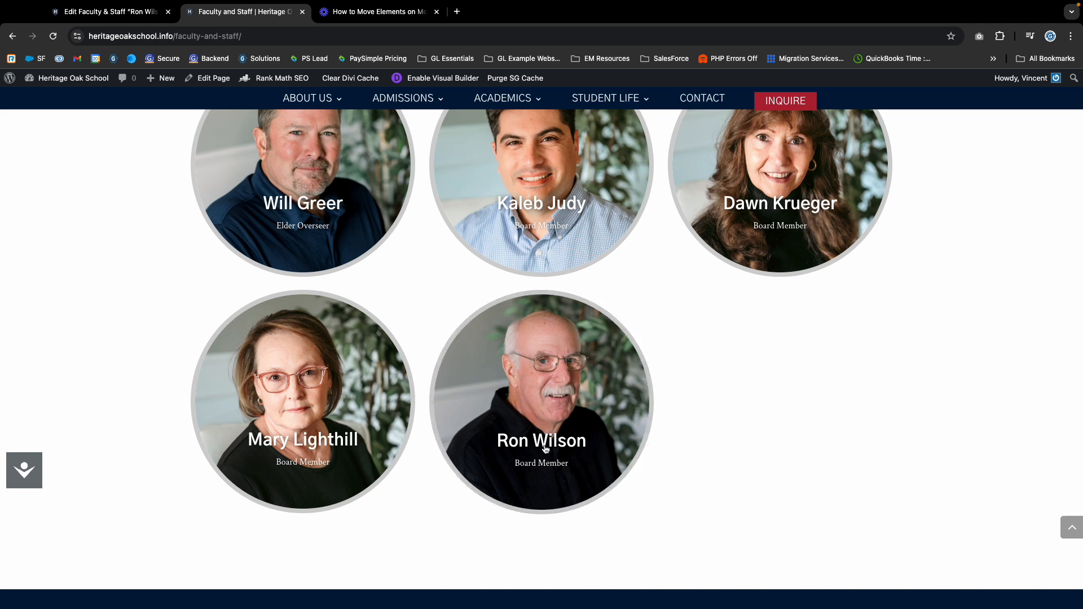
Enter '1st' as the board member's Grade Teaching, update the profile, then view the Faculty and Staff page.
click(111, 12)
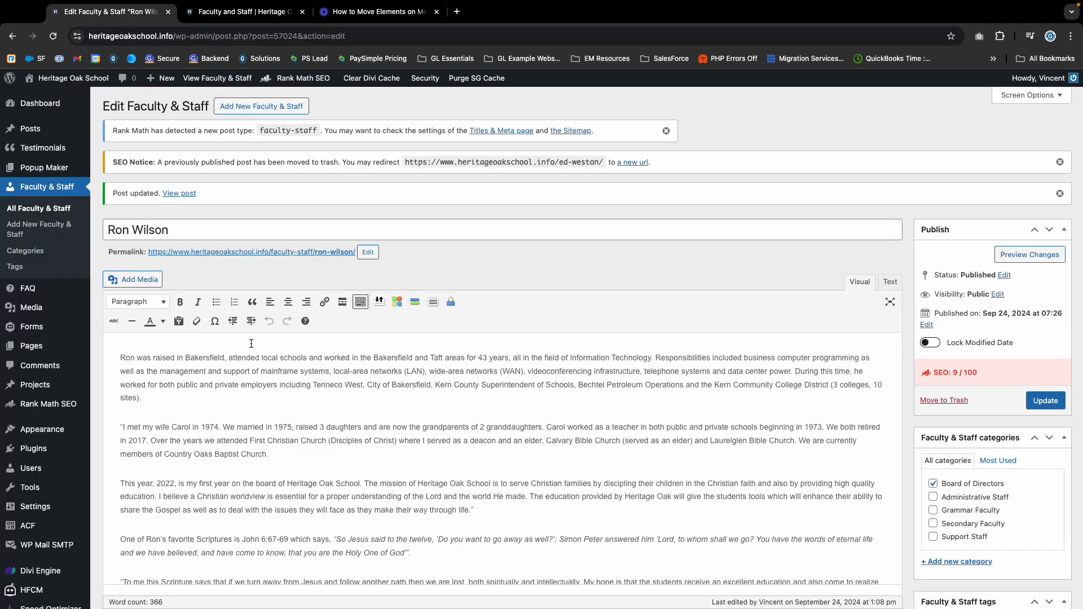
scroll(251, 343, down, 5)
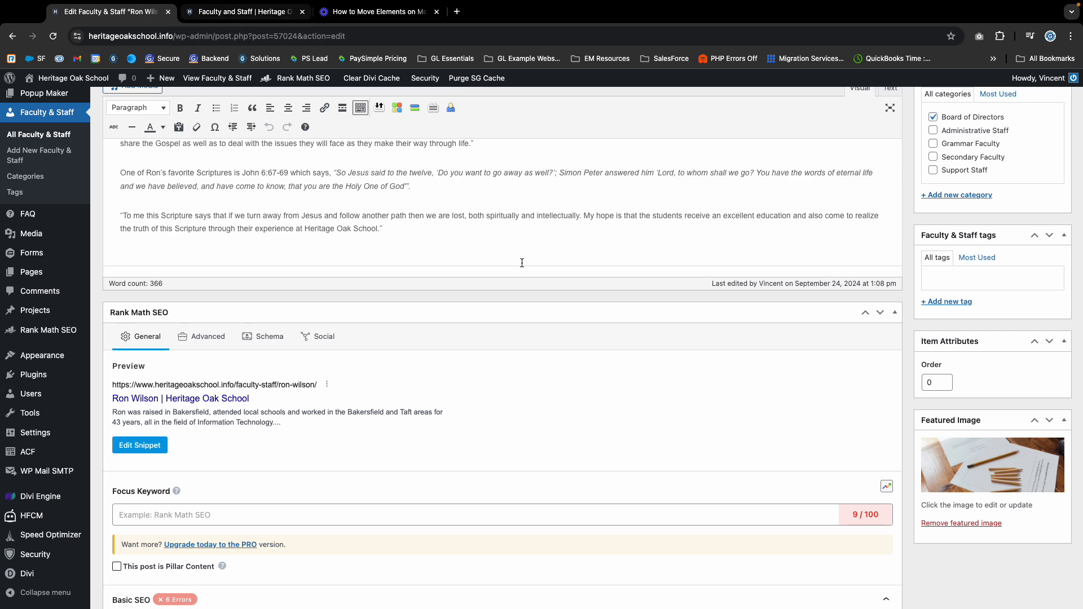
scroll(611, 296, down, 9)
scroll(451, 325, down, 2)
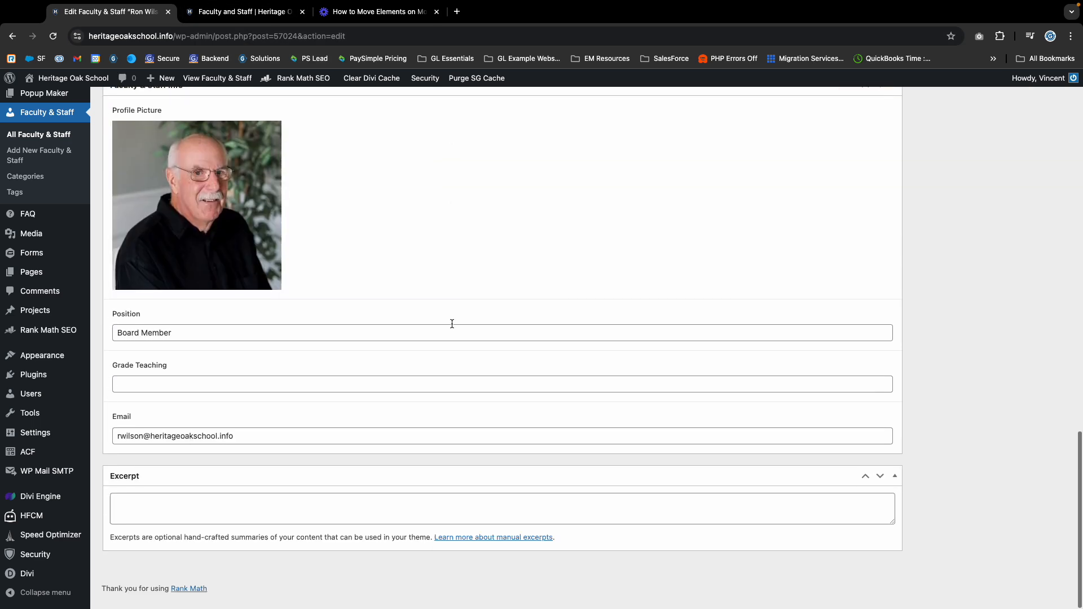
click(148, 396)
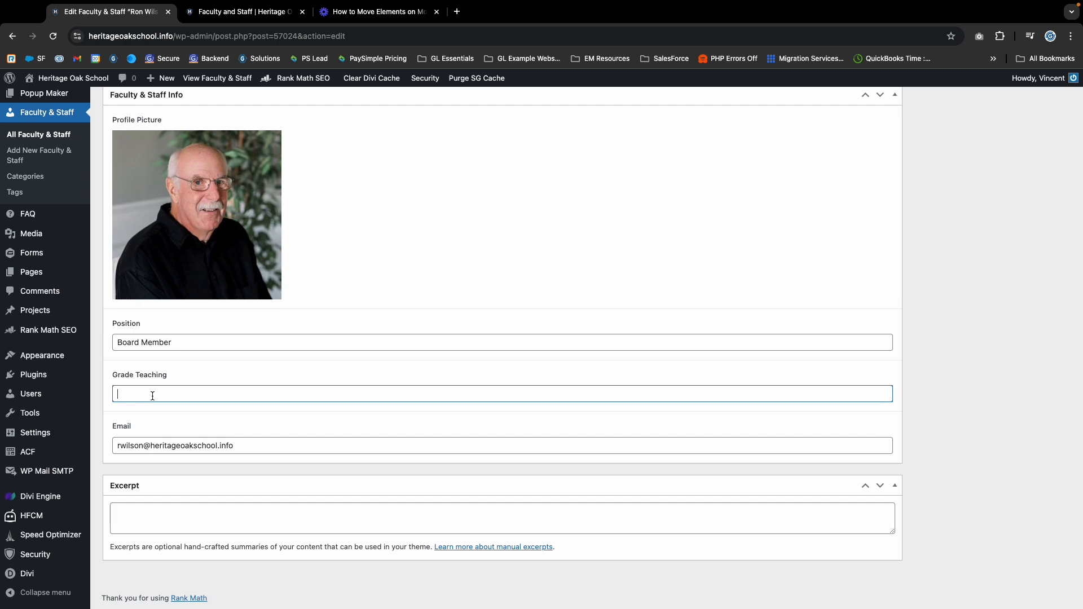
text(1st)
scroll(714, 336, up, 15)
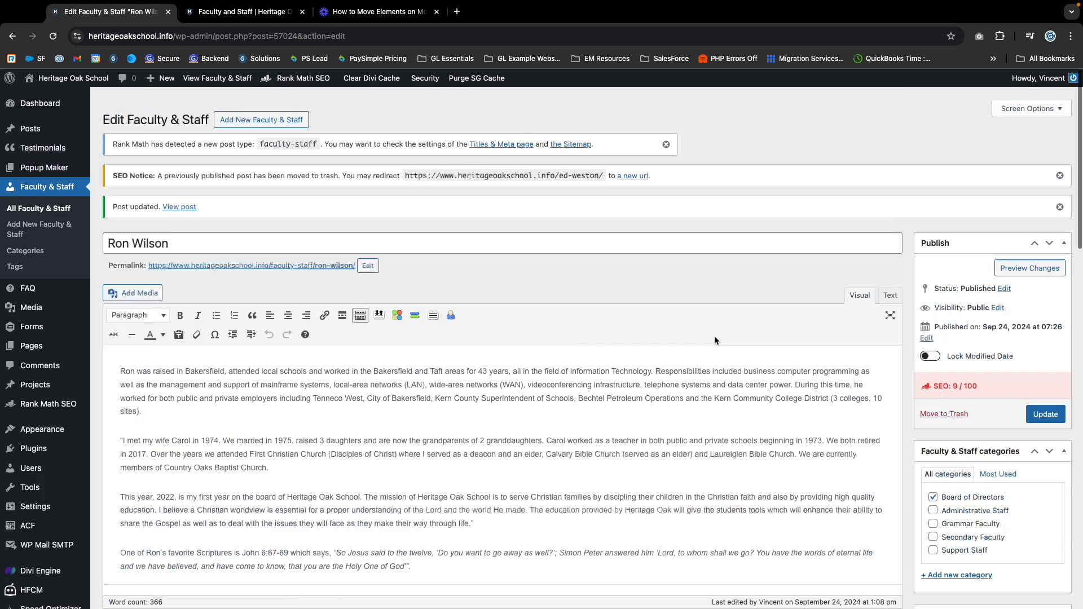
click(1043, 403)
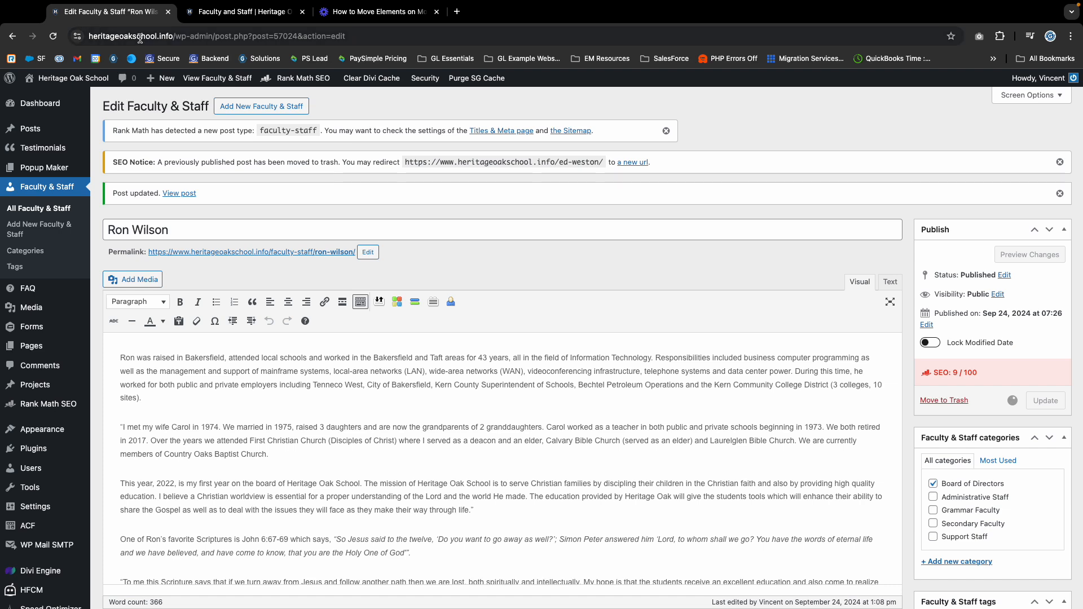
click(232, 12)
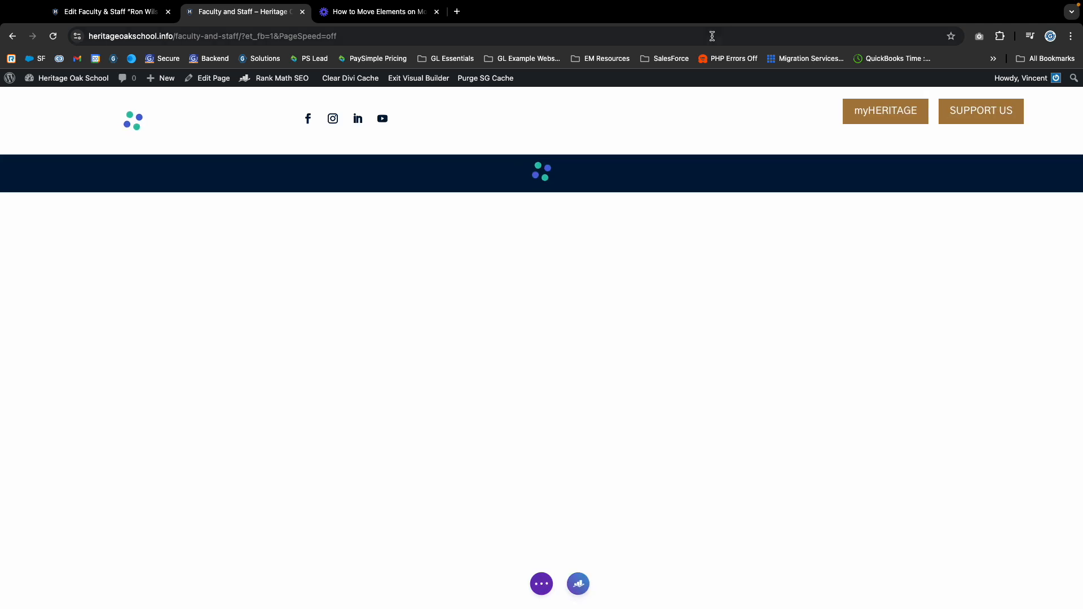
scroll(417, 445, down, 20)
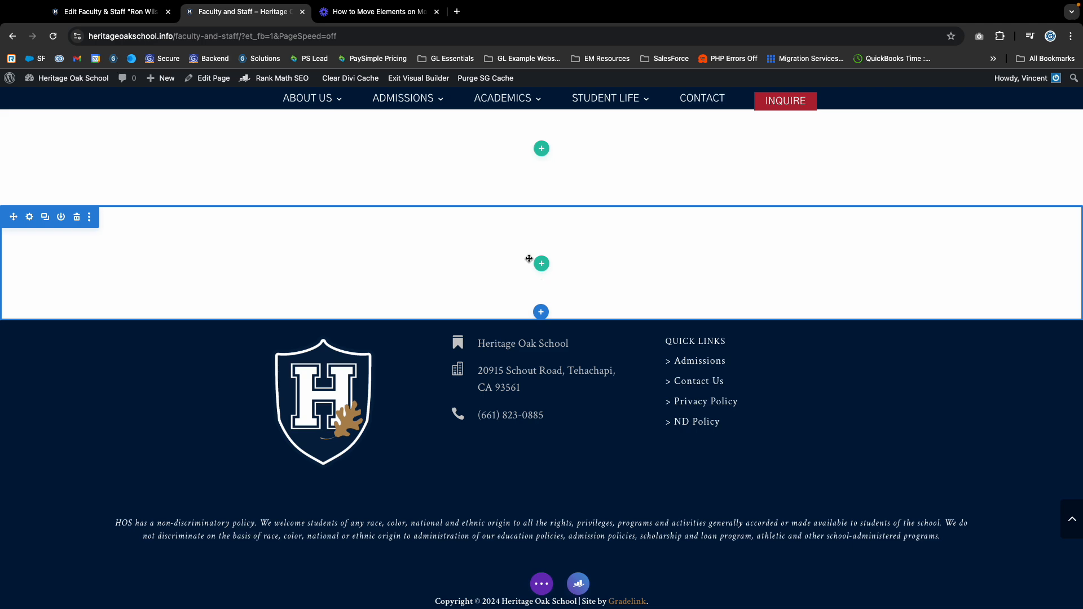
scroll(381, 267, up, 15)
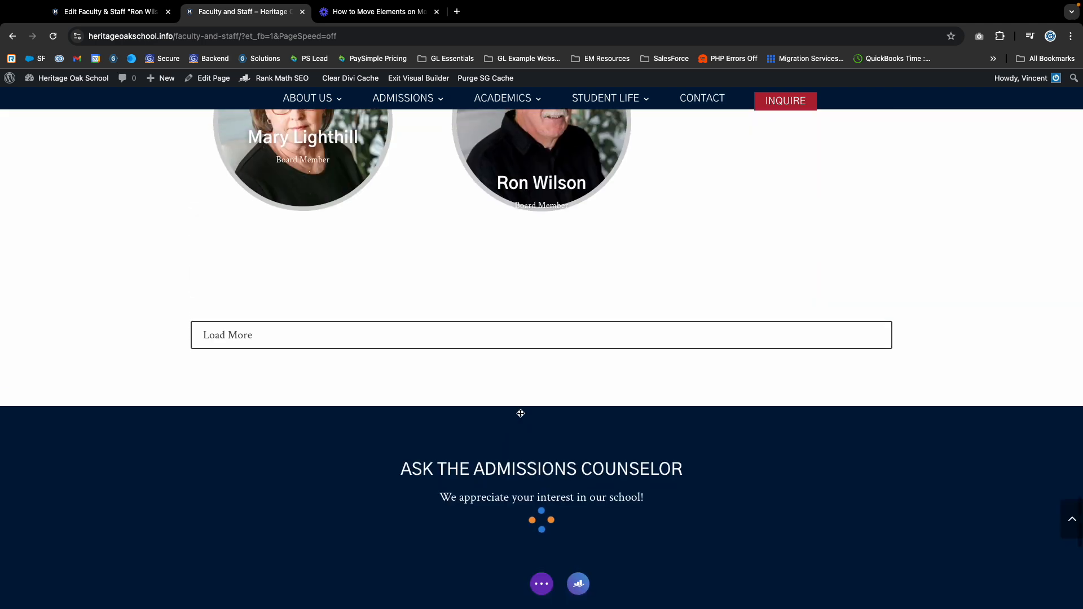
scroll(486, 421, up, 10)
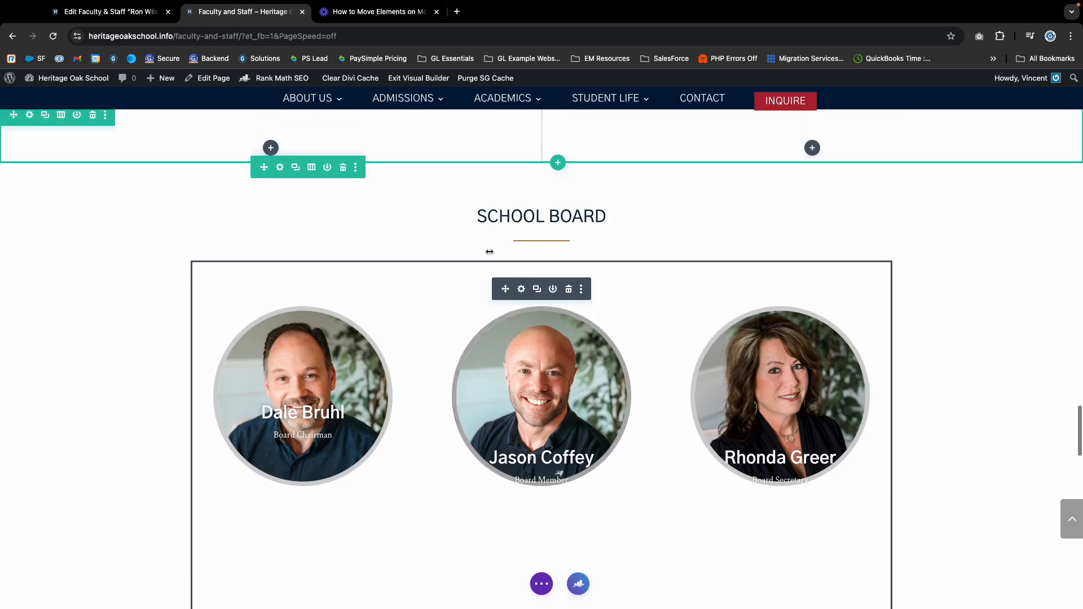
click(521, 299)
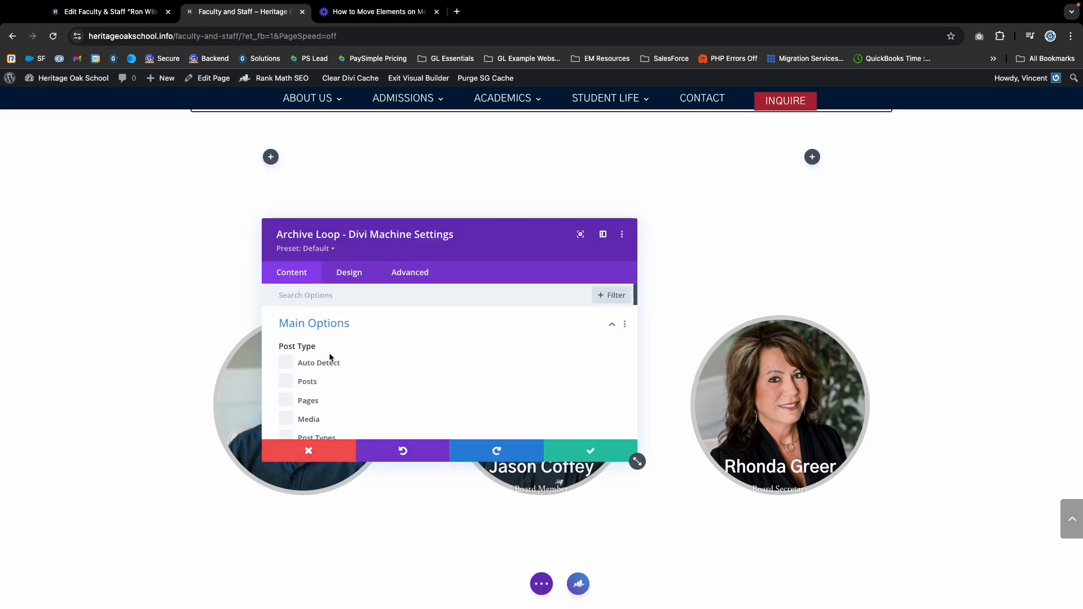
scroll(372, 347, down, 2)
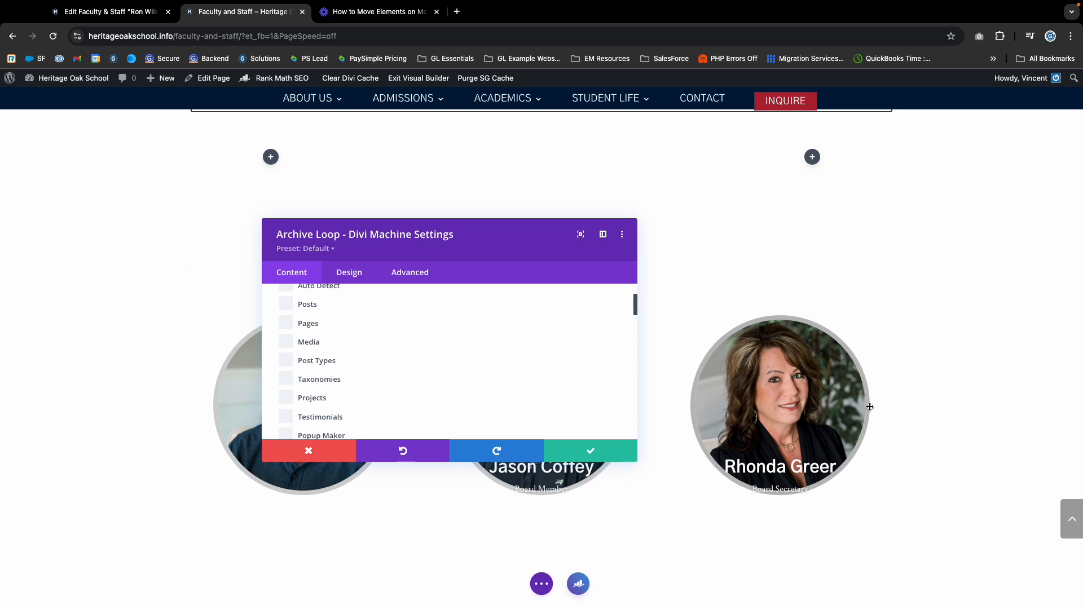
scroll(381, 340, down, 2)
scroll(361, 339, down, 4)
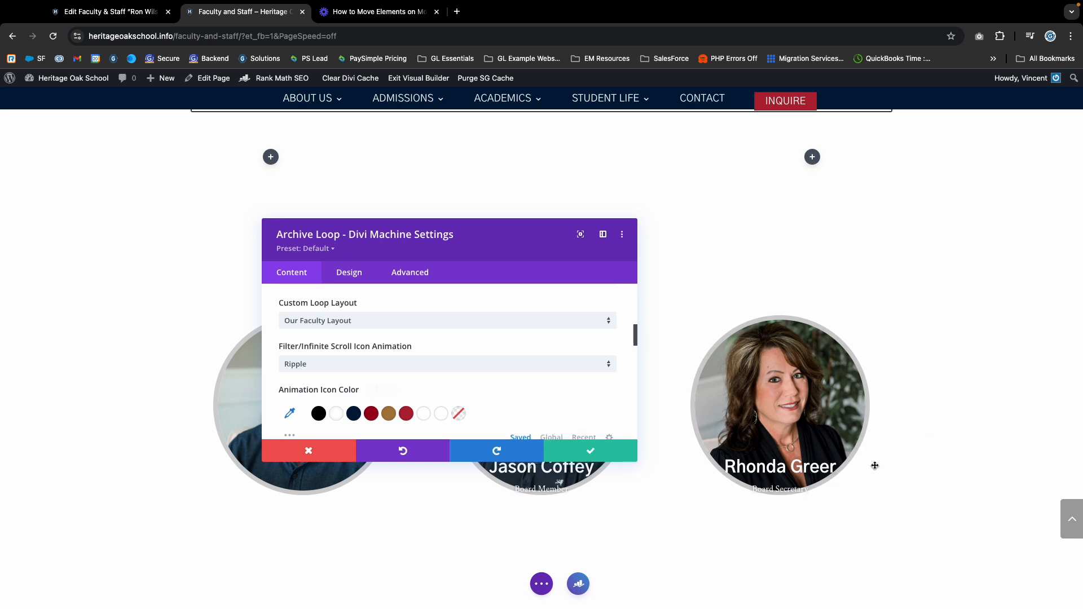
click(635, 455)
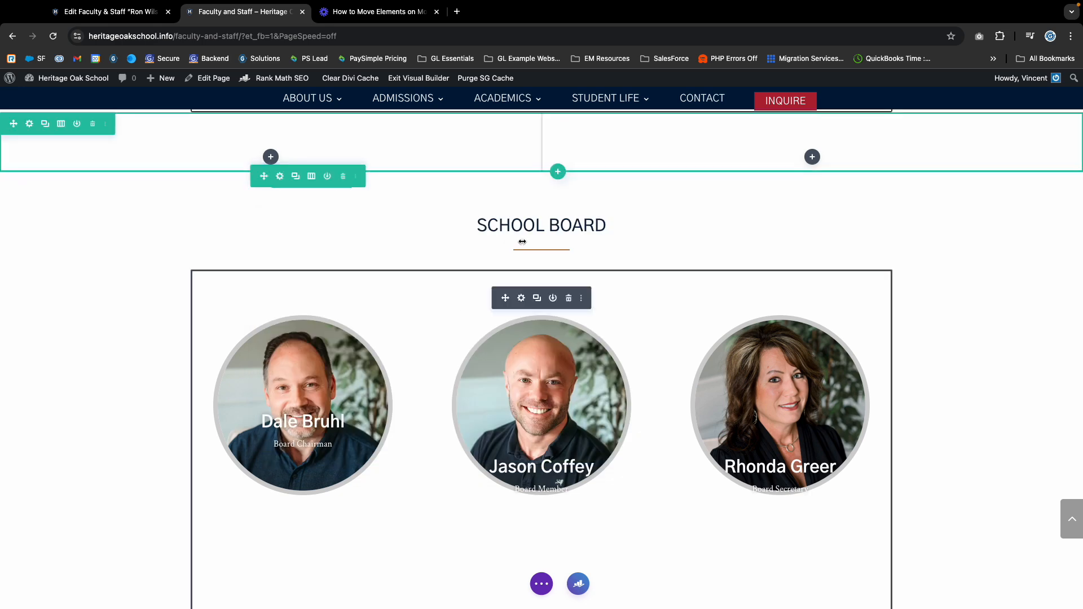
scroll(431, 421, down, 7)
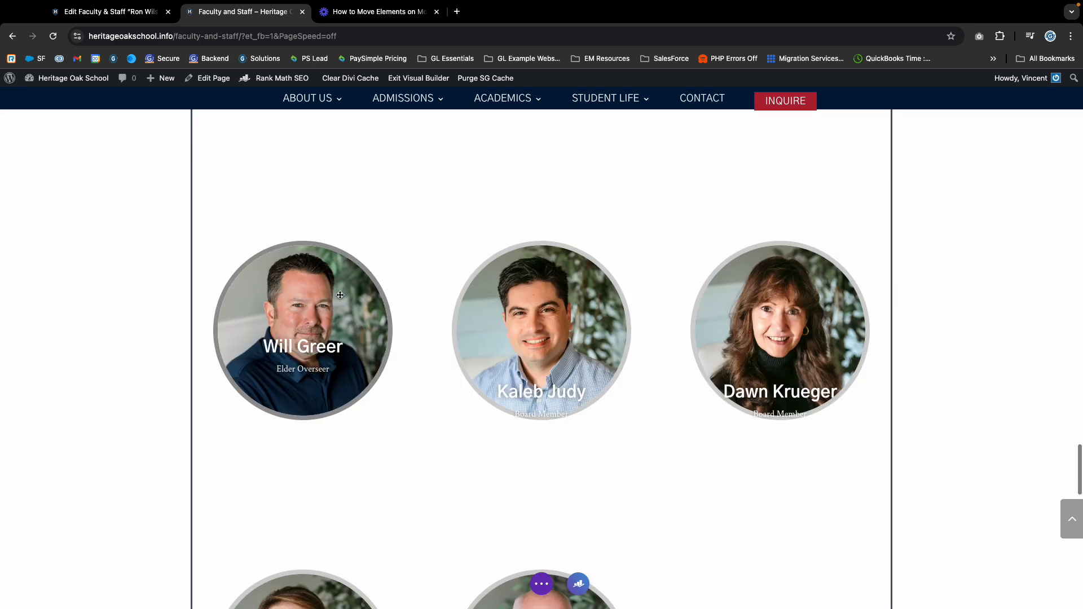
click(92, 14)
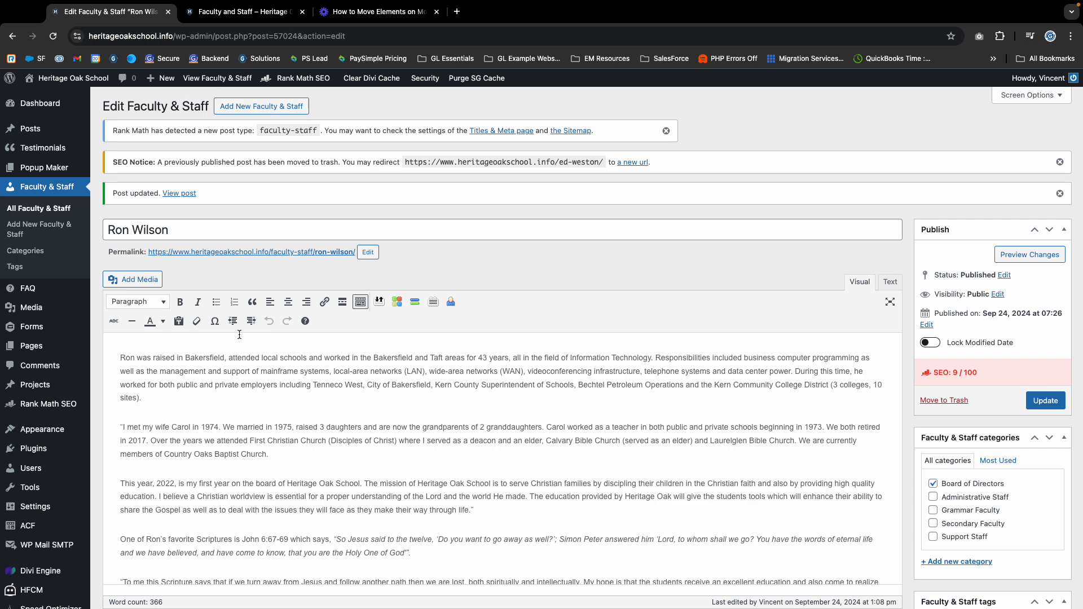
scroll(205, 367, down, 20)
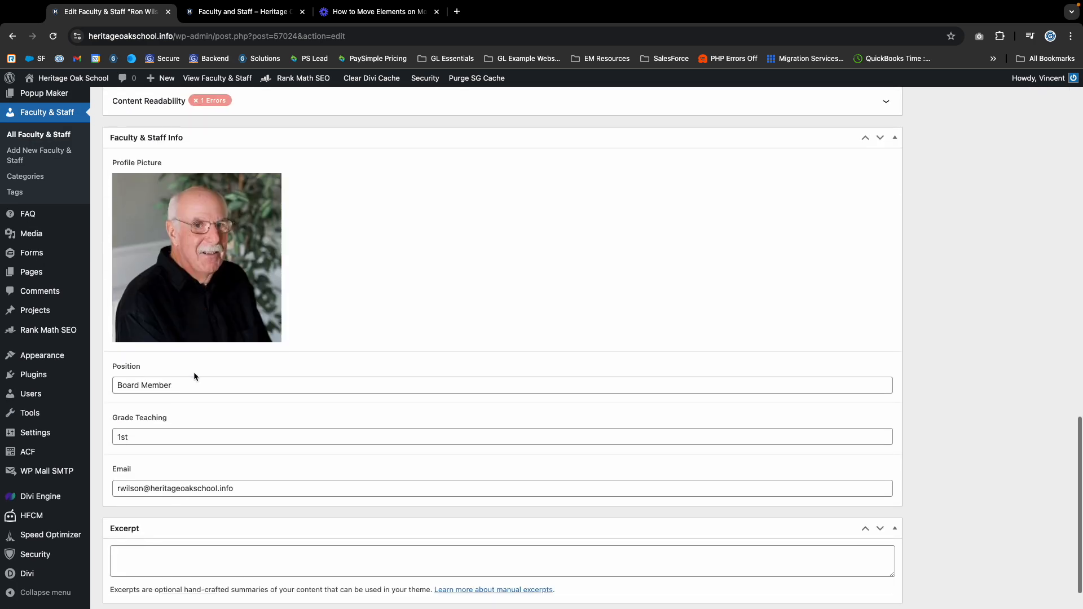
double_click(188, 489)
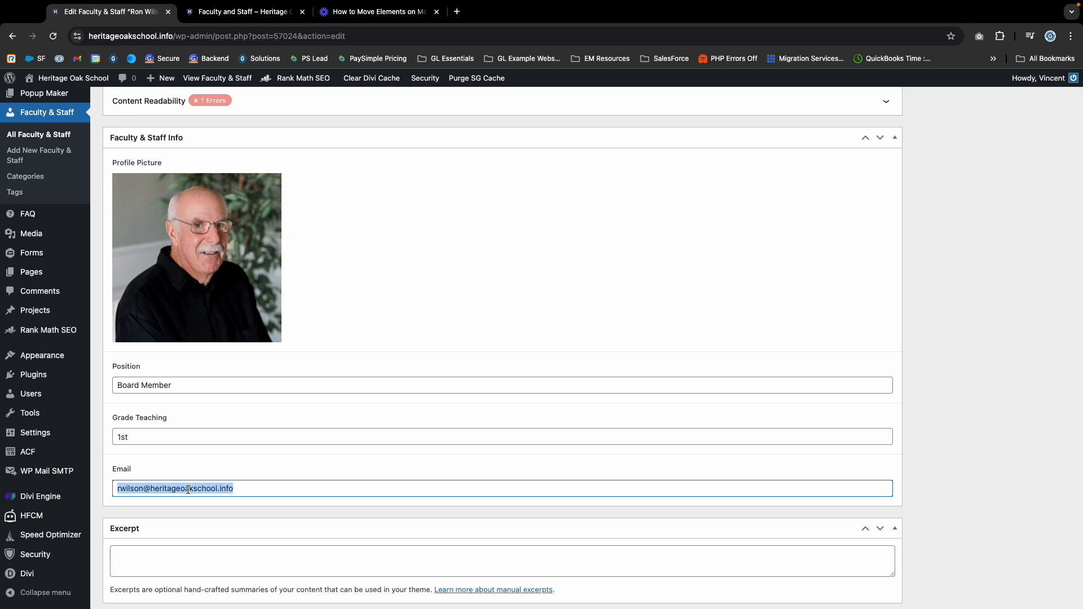
key(BackSpace)
scroll(754, 307, up, 20)
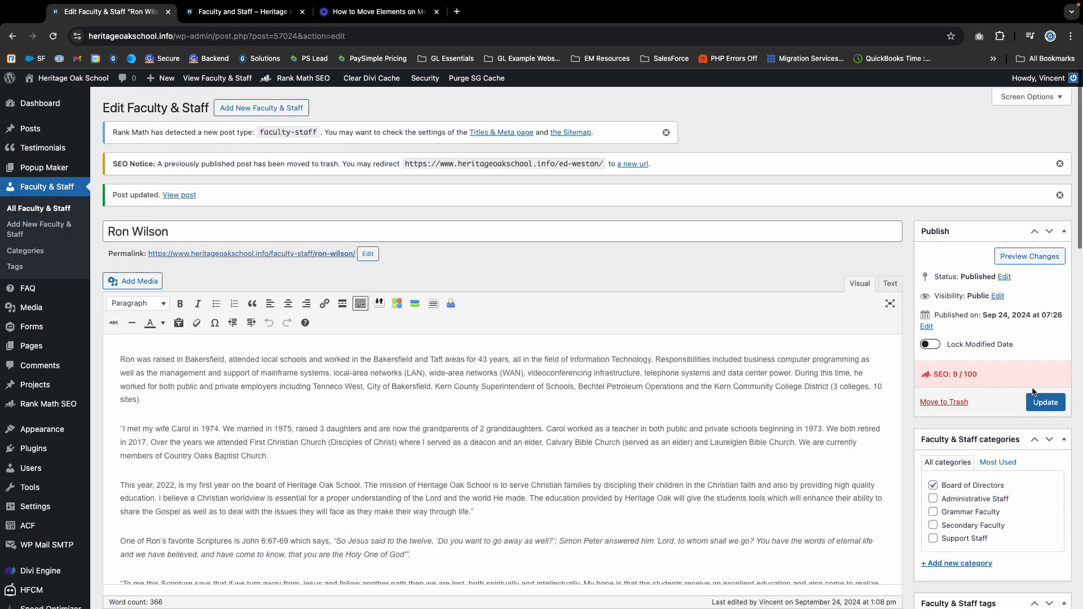
click(242, 12)
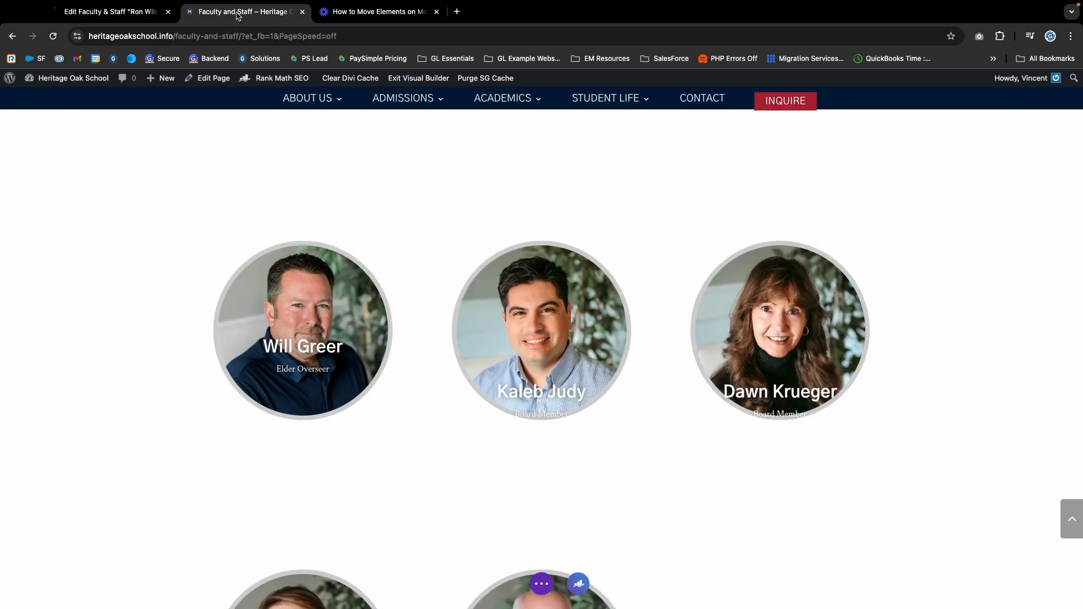
click(112, 12)
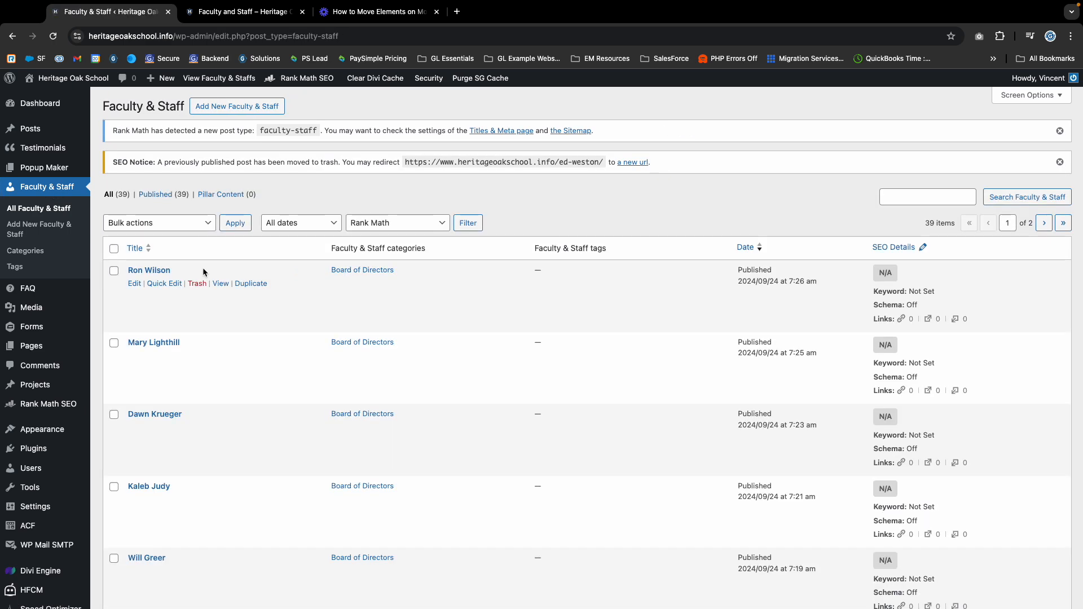
Search the Faculty & Staff entries for 'gram'.
scroll(754, 344, down, 10)
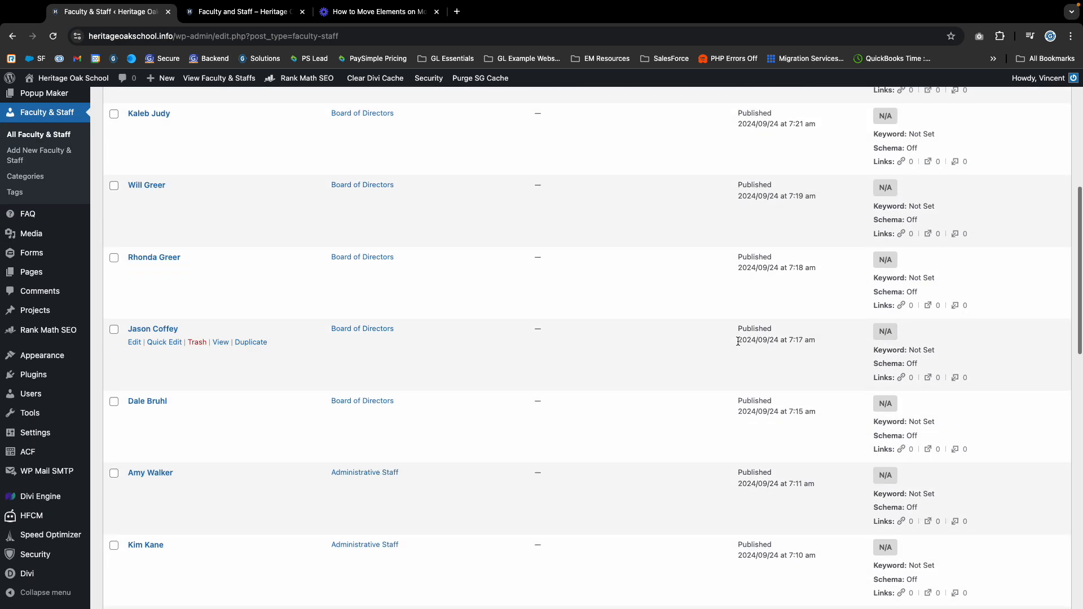
scroll(732, 340, up, 10)
click(912, 201)
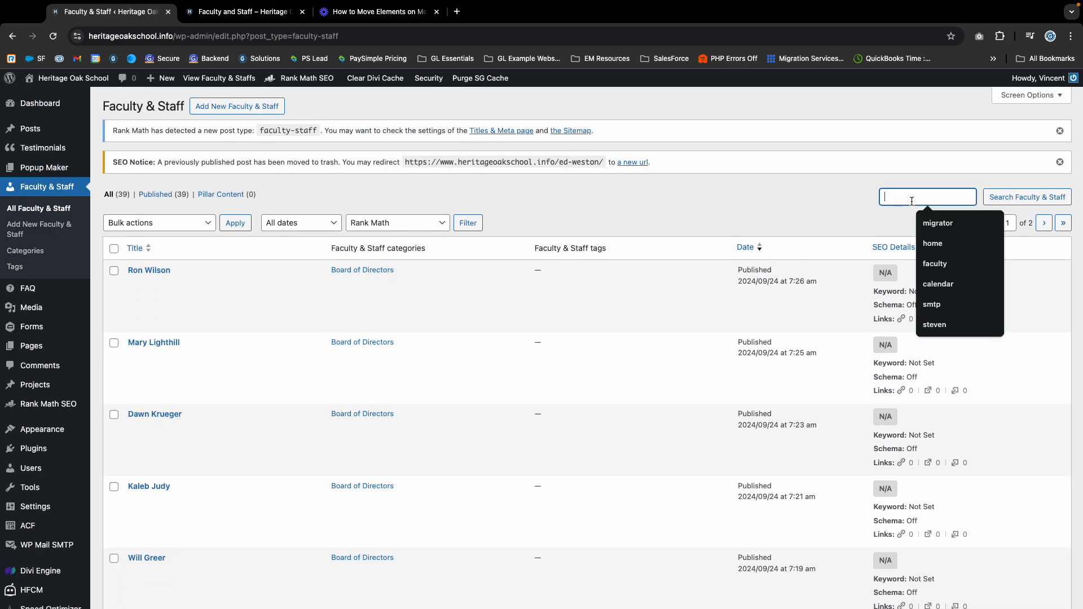
text(grammar)
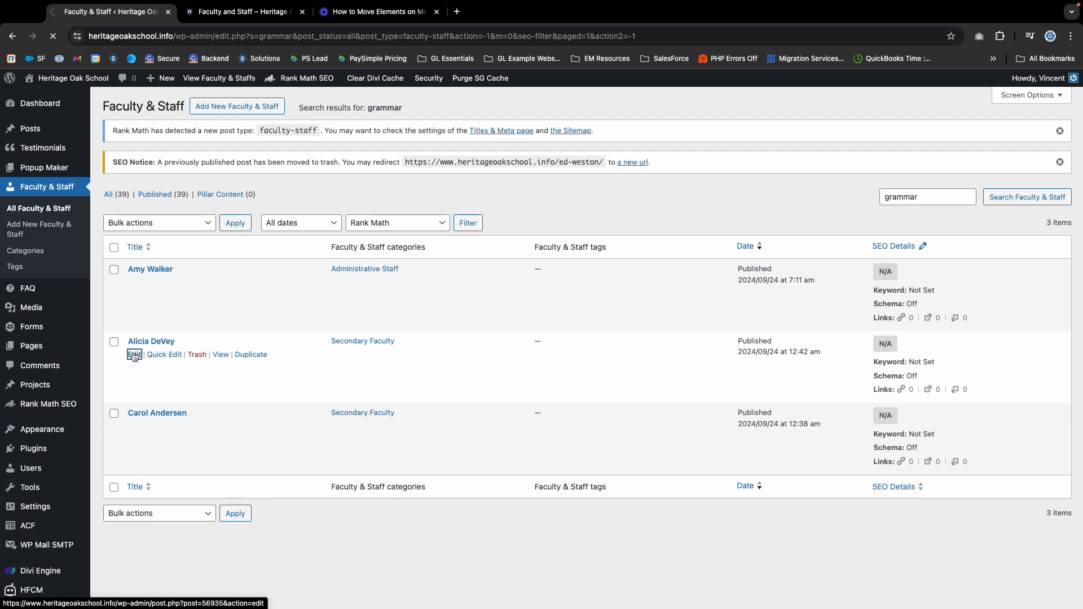
scroll(191, 357, down, 6)
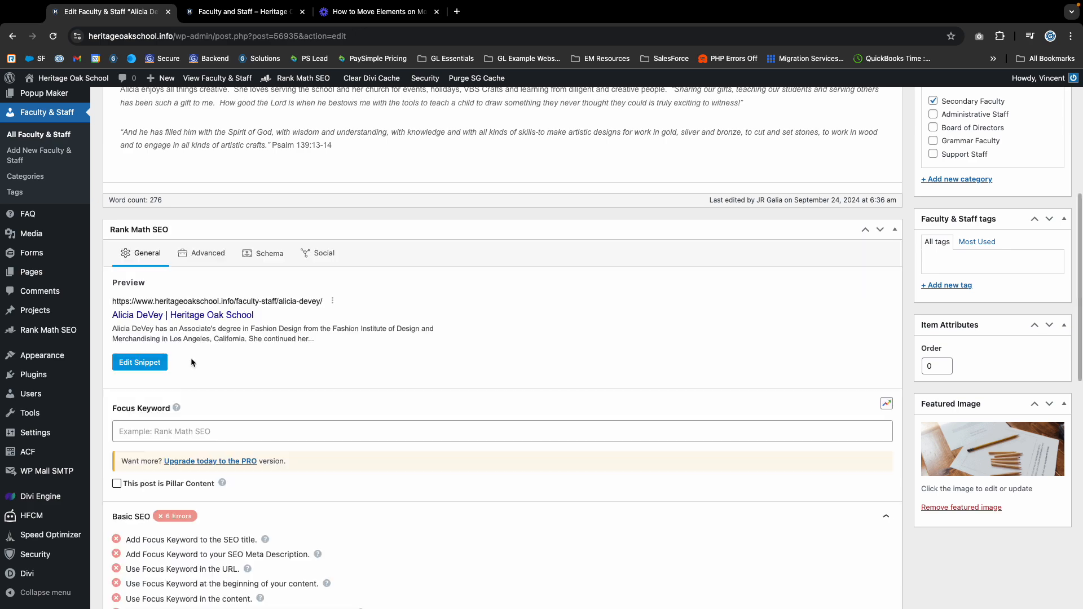
scroll(190, 358, up, 10)
Compare against the live Faculty and Staff page, then return to the full Faculty & Staff list.
click(248, 12)
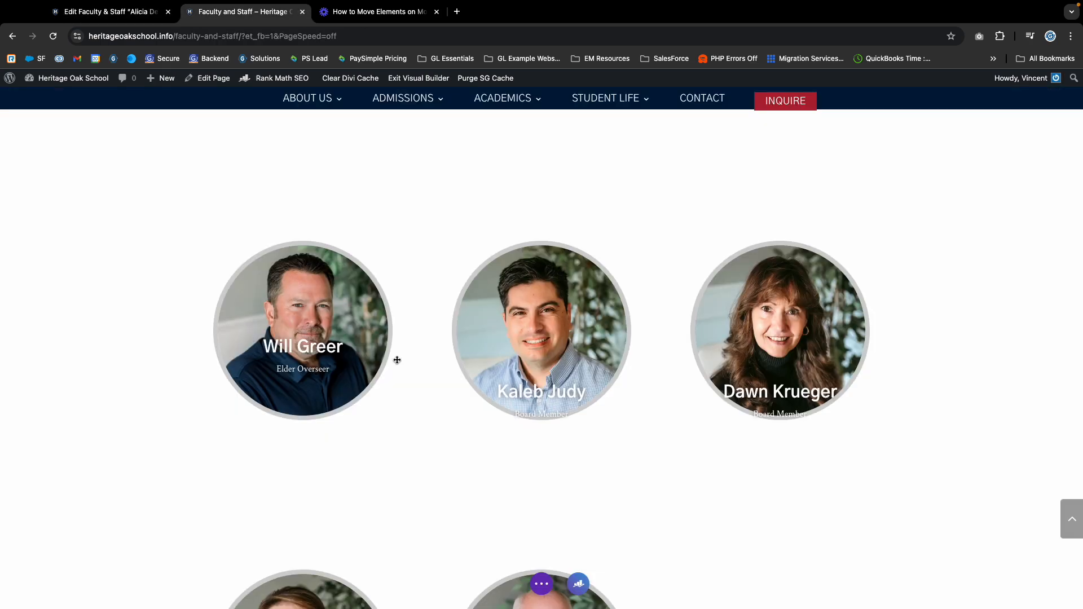
scroll(397, 360, down, 10)
scroll(394, 359, up, 6)
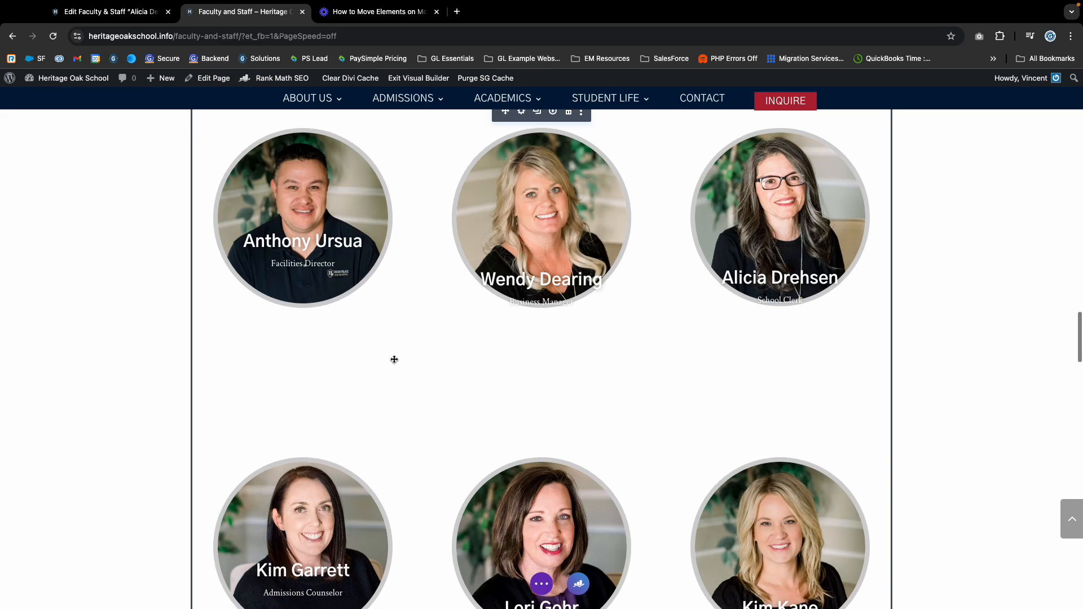
scroll(395, 359, up, 15)
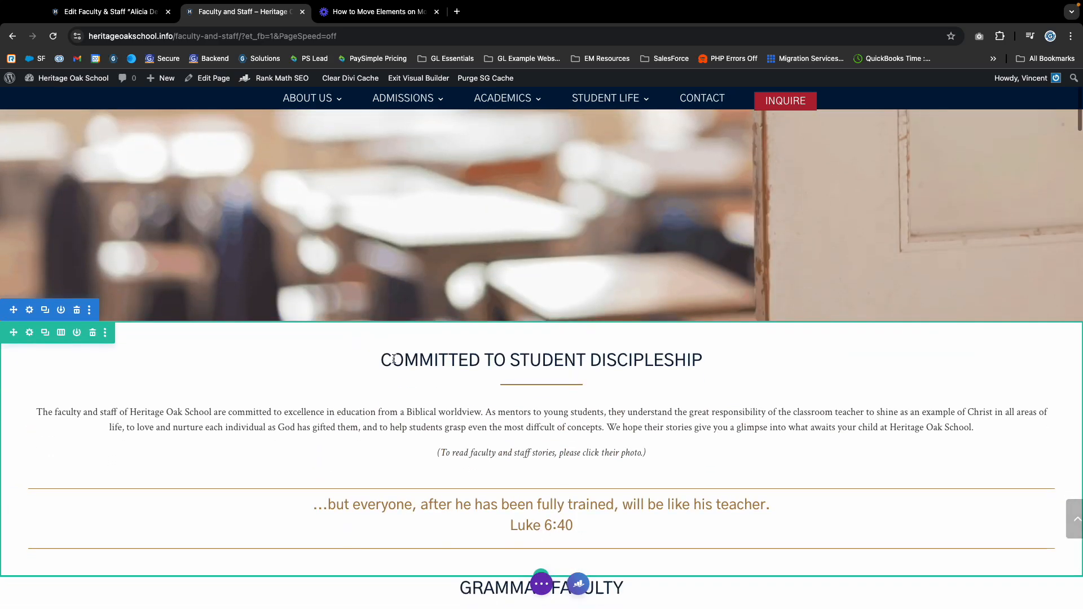
scroll(395, 359, down, 4)
scroll(368, 443, down, 3)
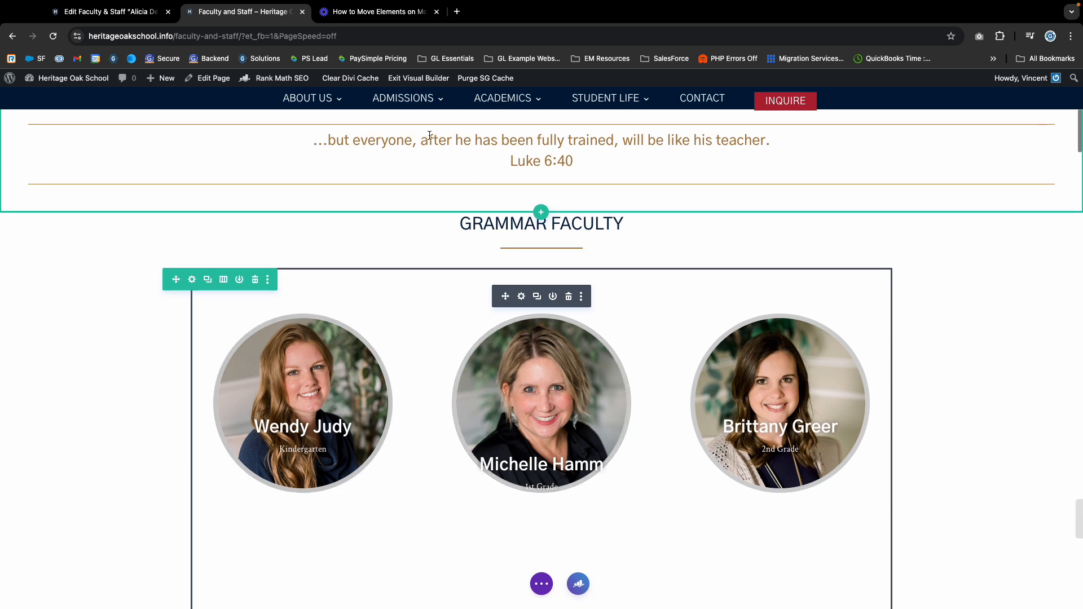
click(110, 11)
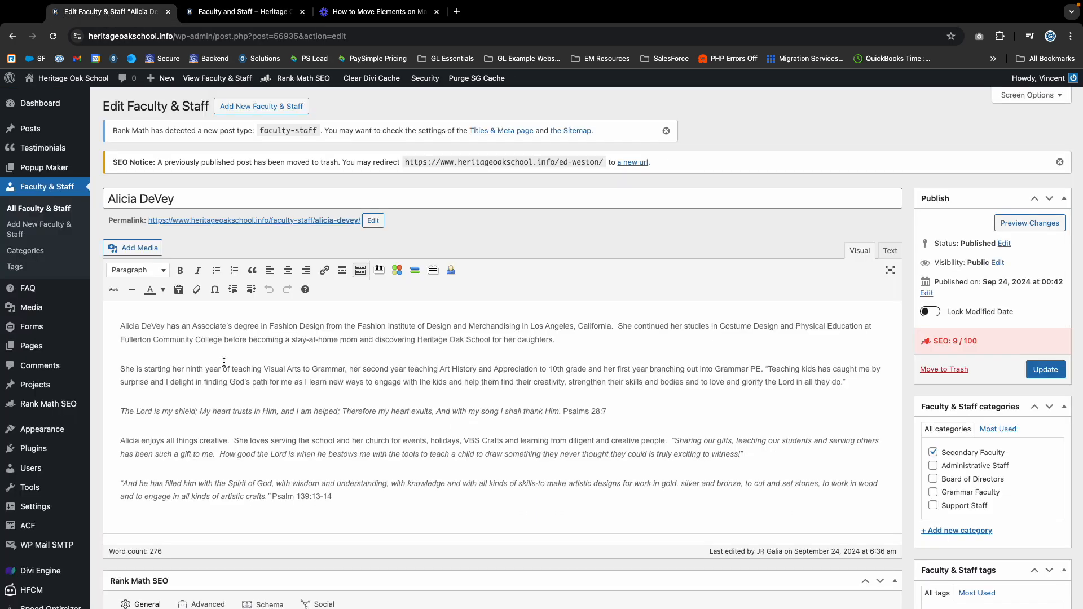
click(27, 188)
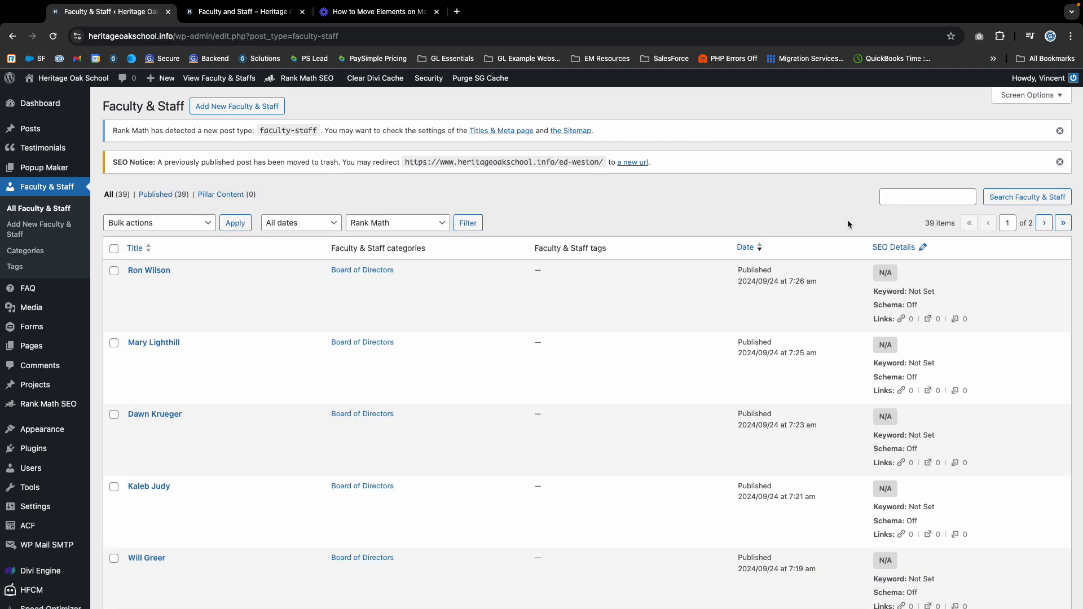
Search the staff entries for the teacher's first name and check the matching results.
click(905, 199)
text(wendy)
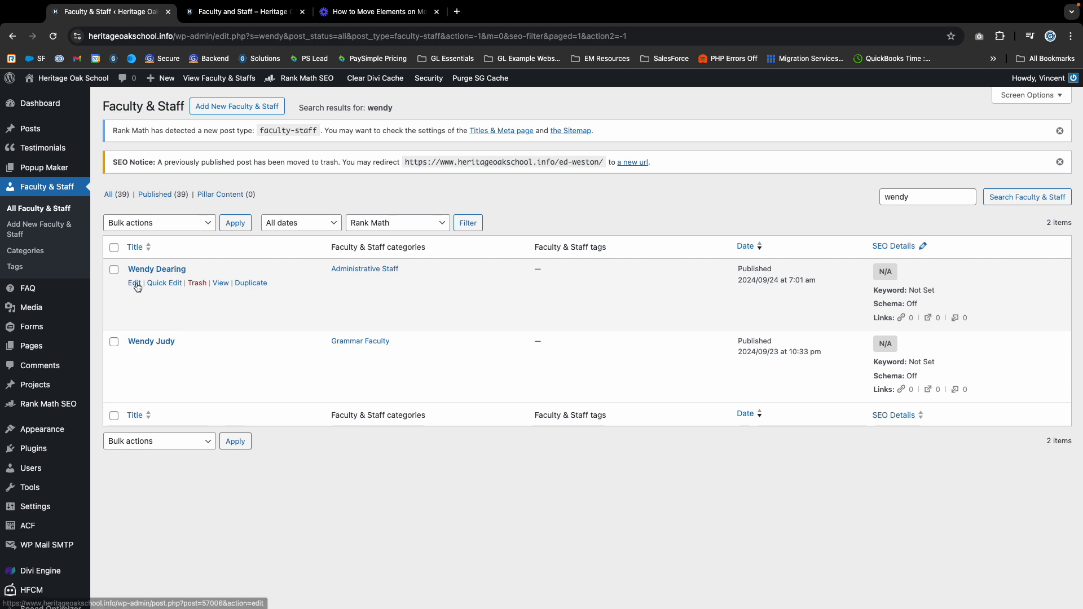
click(135, 284)
click(238, 13)
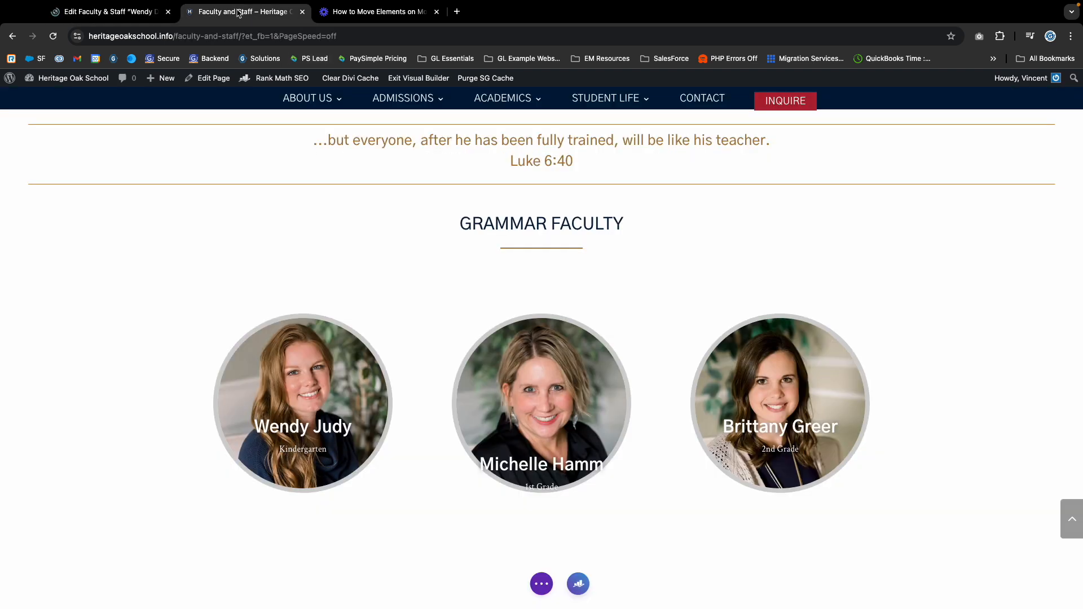
click(120, 7)
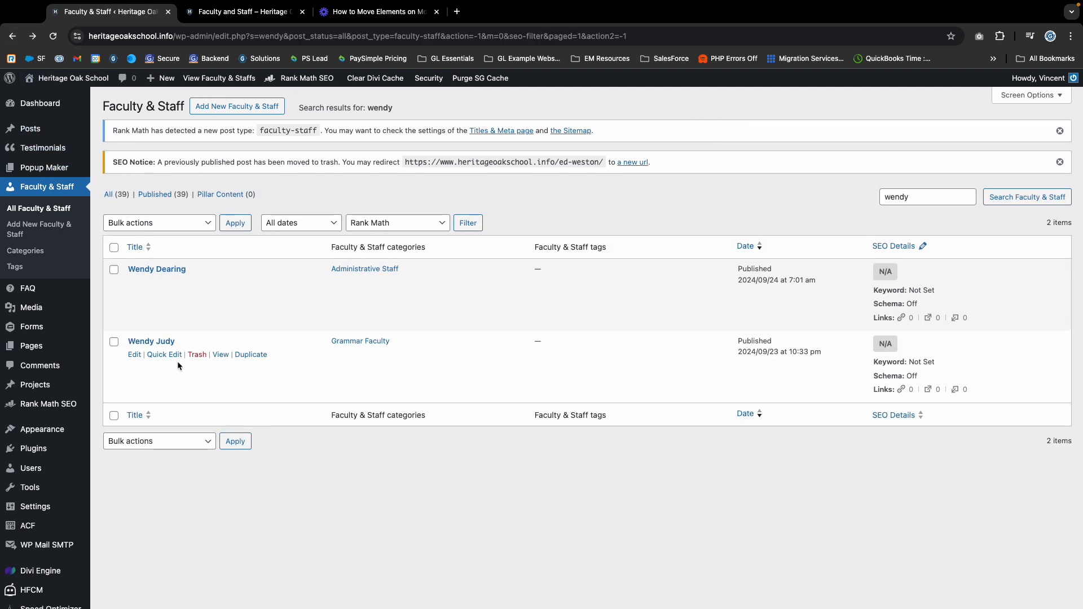
Paste the Kindergarten teacher's school e-mail into her Email field and update the entry.
click(135, 355)
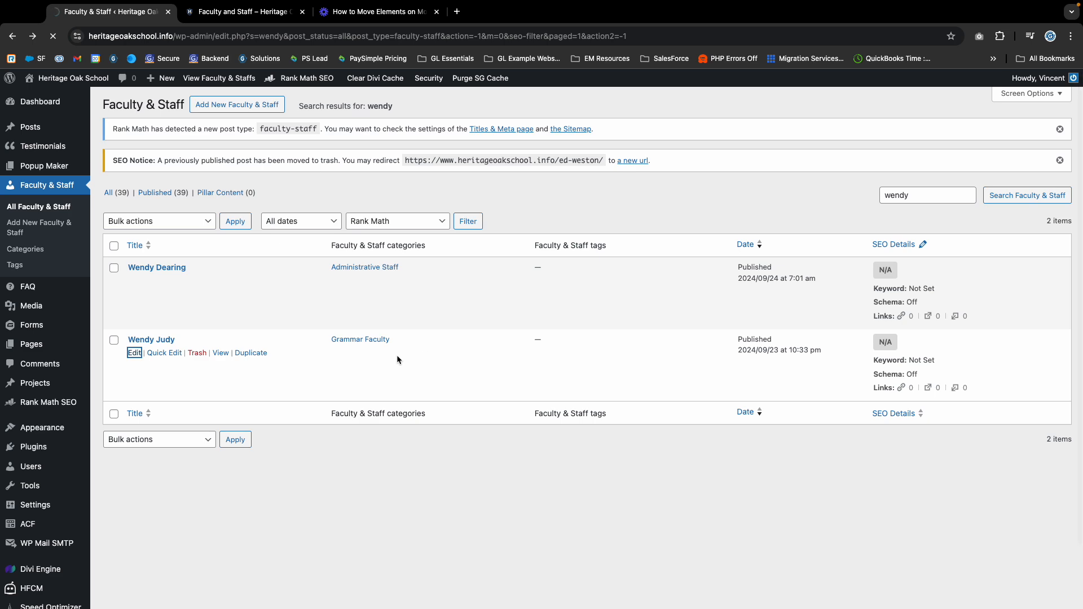
scroll(297, 371, down, 8)
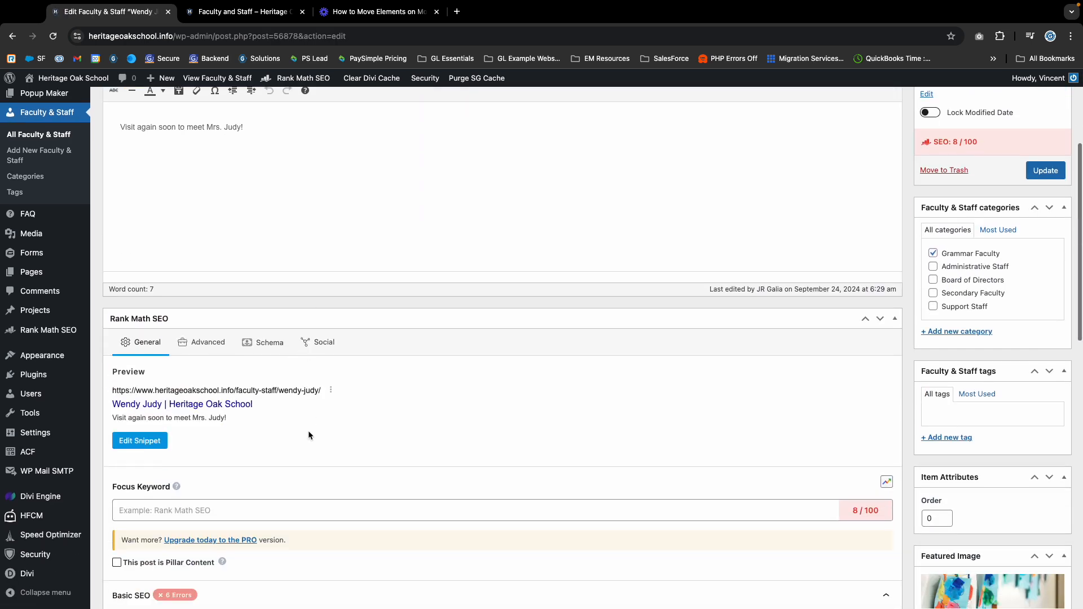
scroll(305, 427, down, 9)
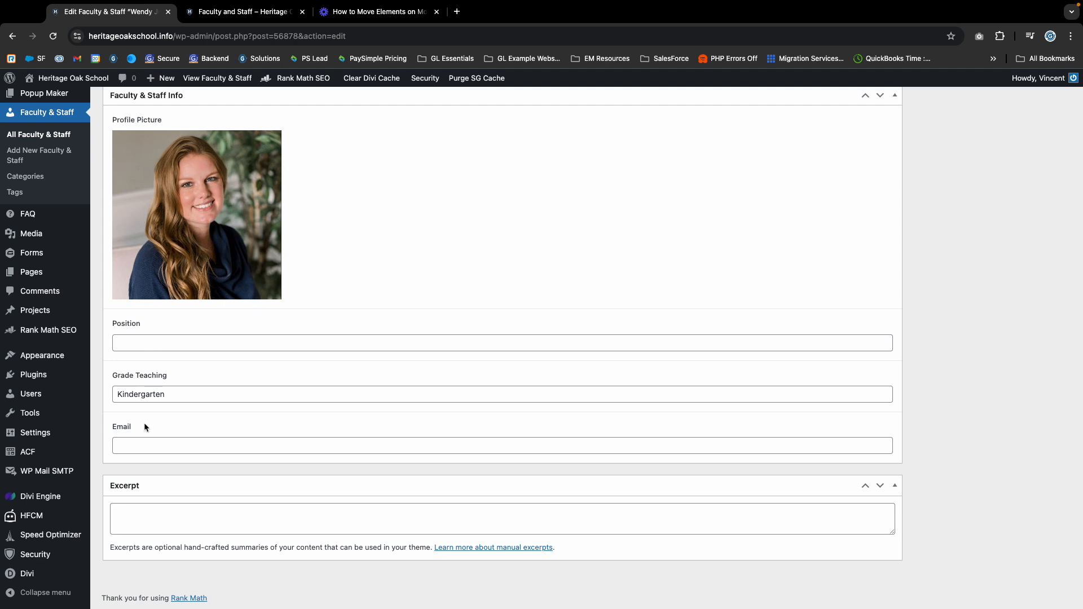
click(147, 445)
key(ctrl+v)
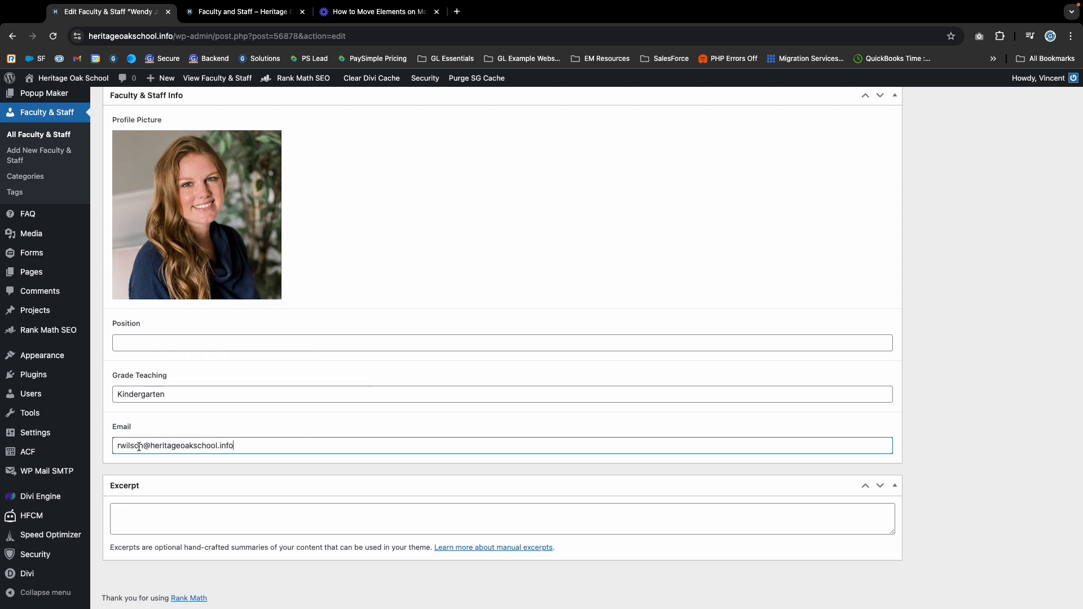
double_click(143, 445)
mouse_move(39, 449)
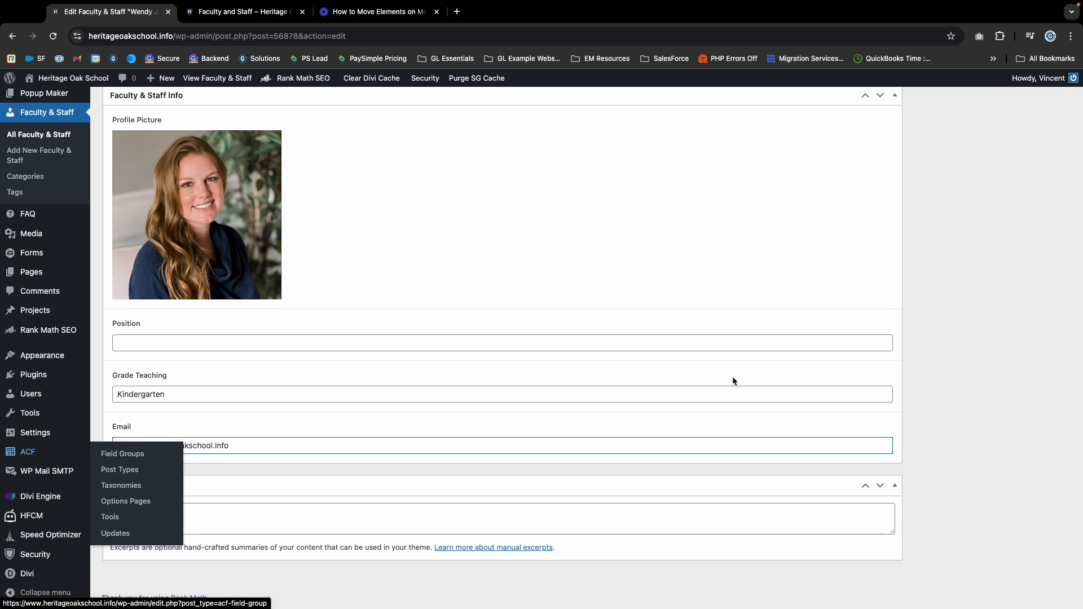
scroll(732, 381, up, 15)
click(1045, 370)
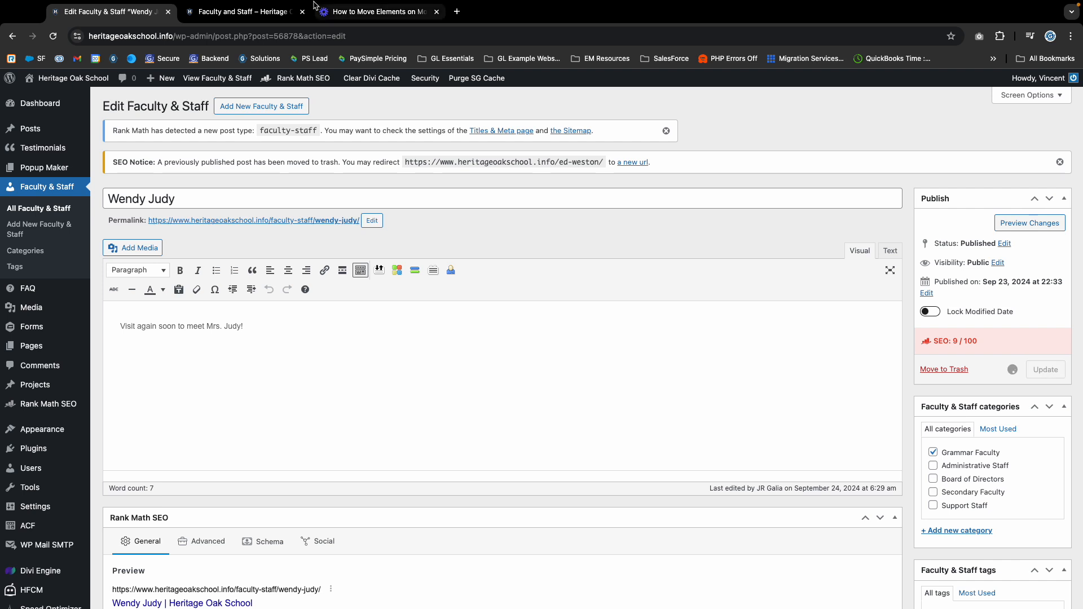
Exit the Visual Builder on the Faculty and Staff page using Discard & Exit.
click(288, 10)
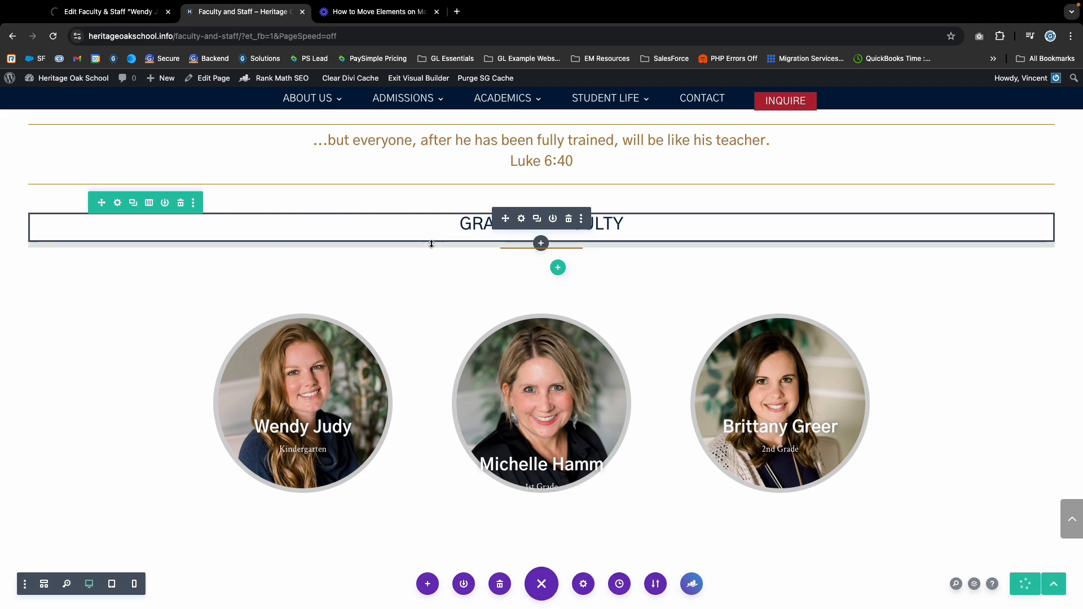
scroll(413, 270, down, 15)
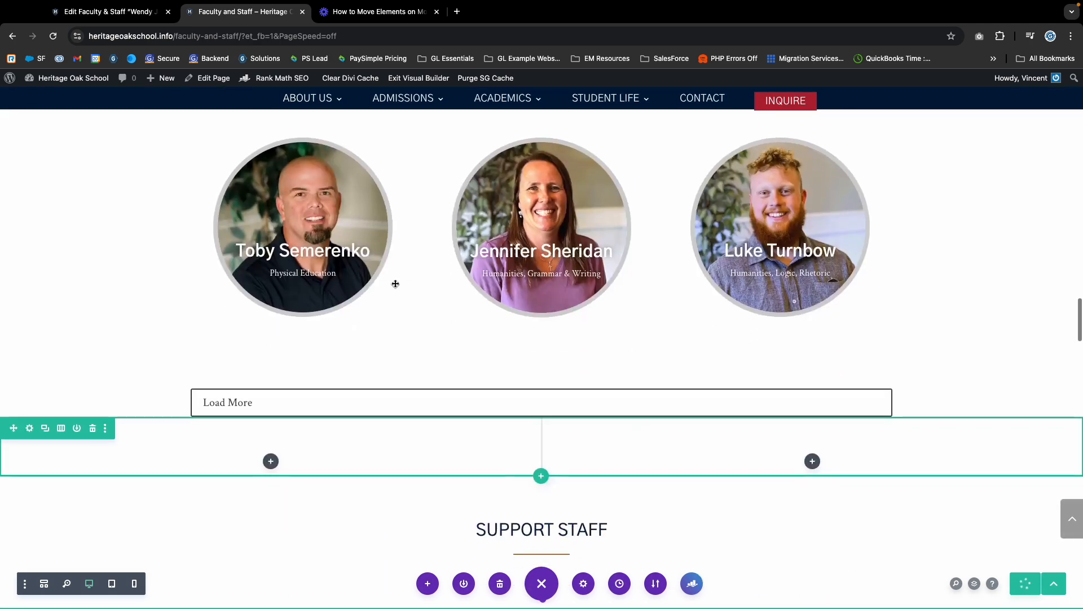
scroll(396, 284, down, 10)
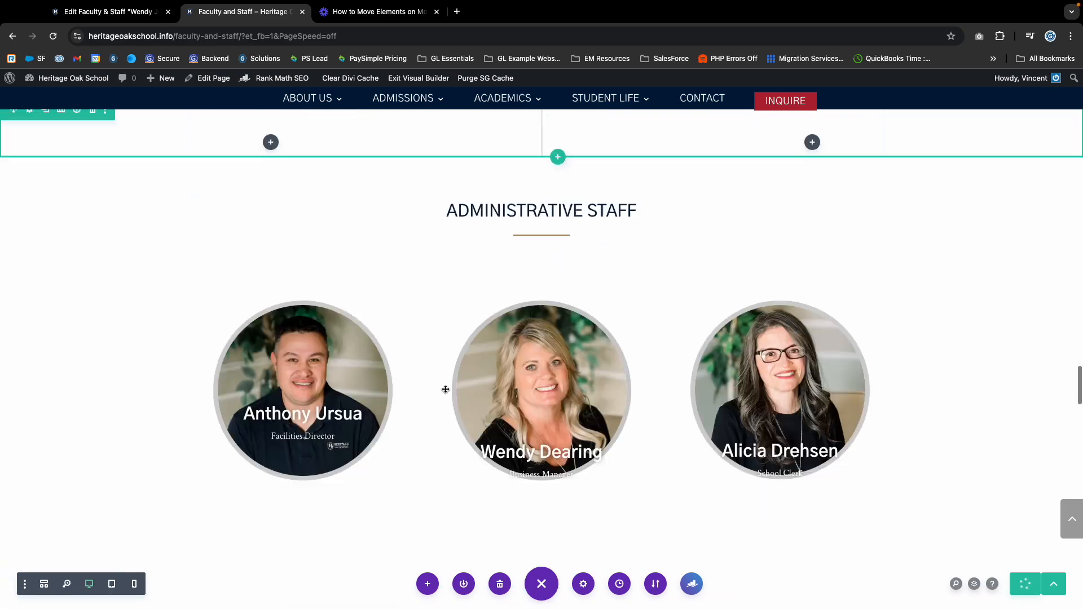
scroll(445, 389, down, 8)
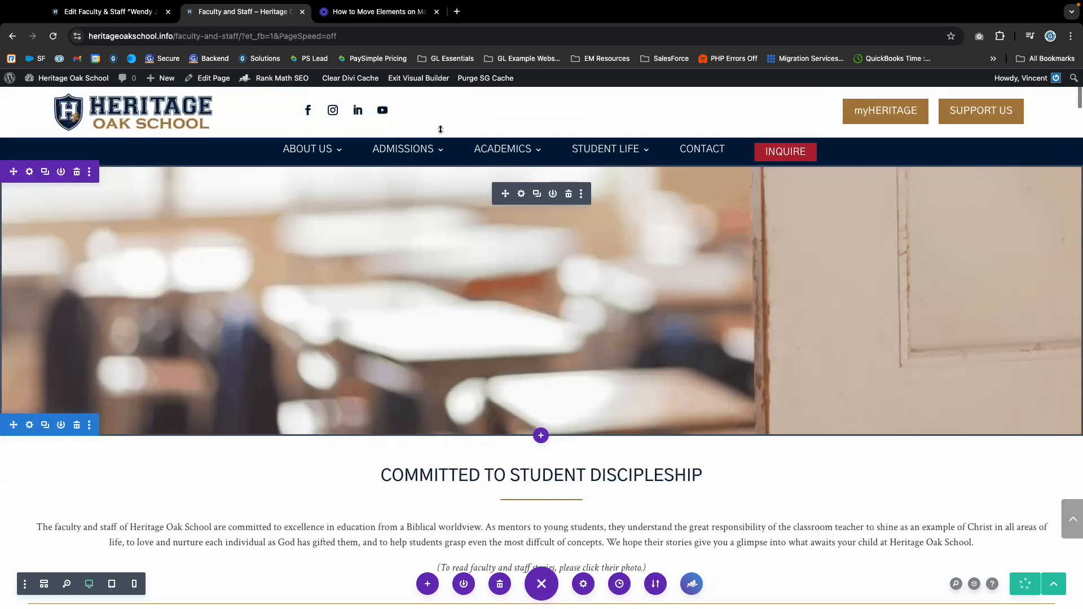
click(420, 77)
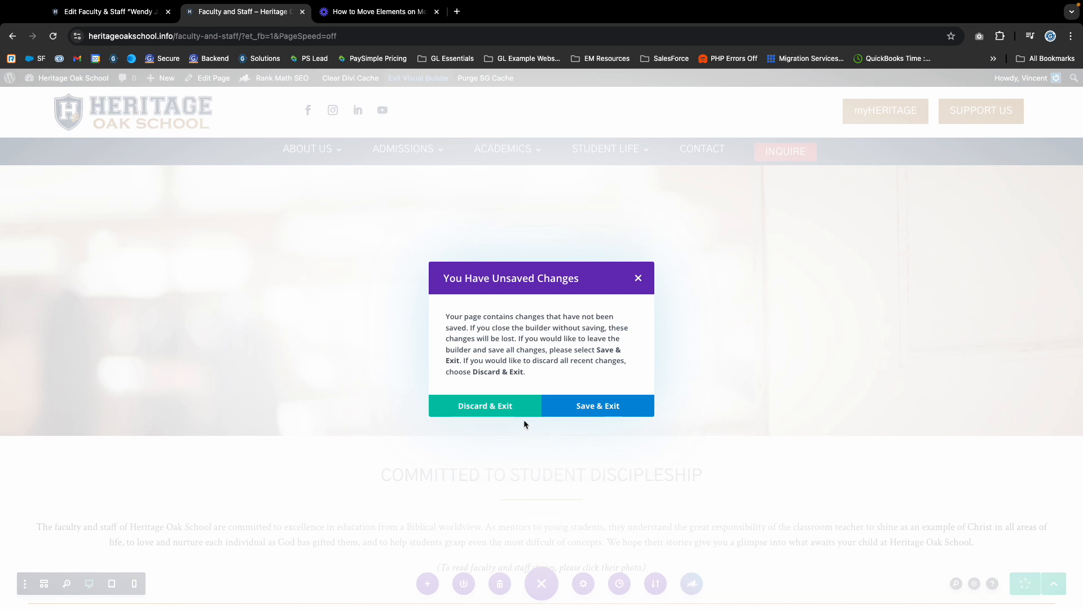
click(507, 408)
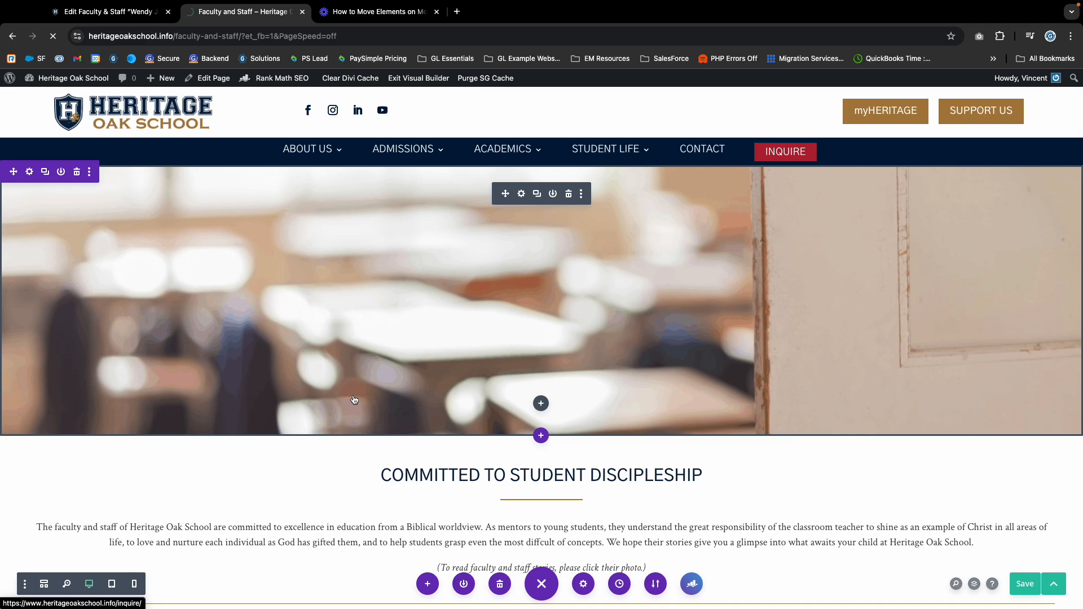
scroll(426, 406, down, 10)
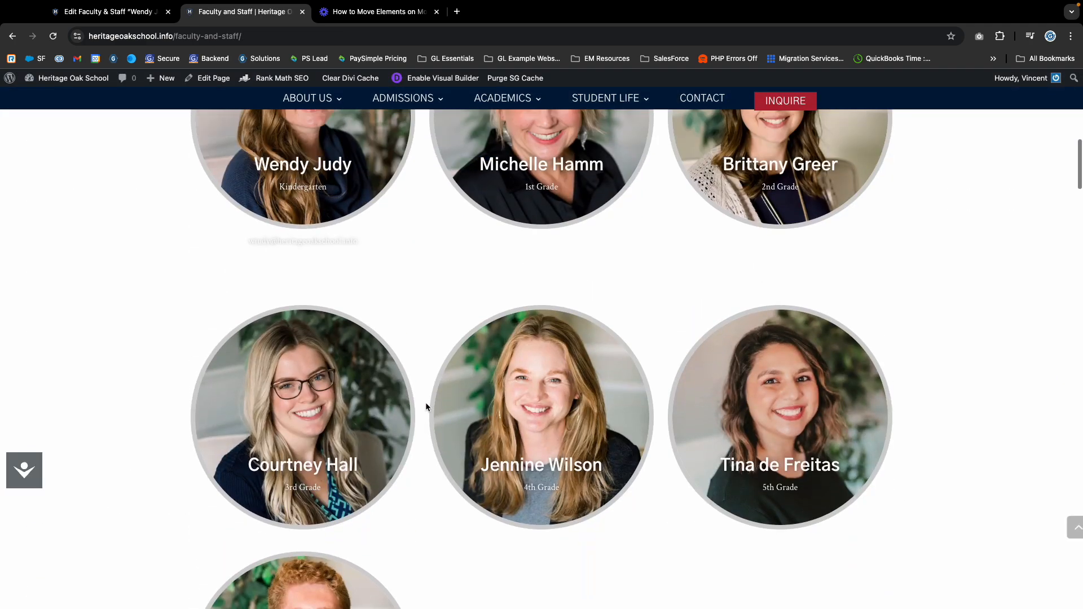
Find and select the e-mail shown under the Kindergarten teacher's card in Grammar Faculty.
scroll(425, 406, up, 2)
scroll(425, 406, down, 5)
scroll(425, 406, up, 6)
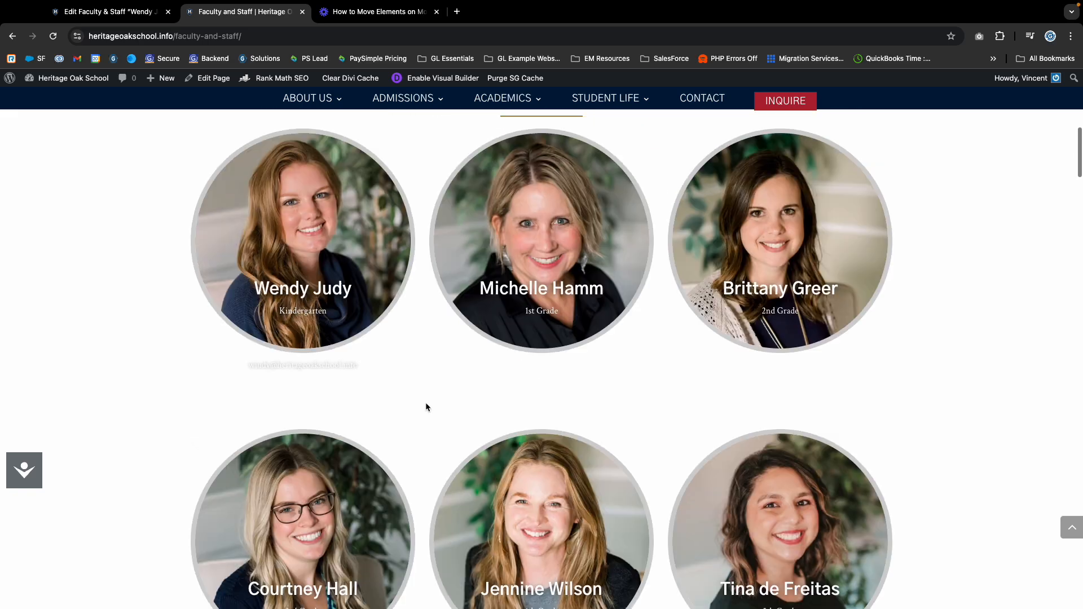
scroll(425, 408, up, 2)
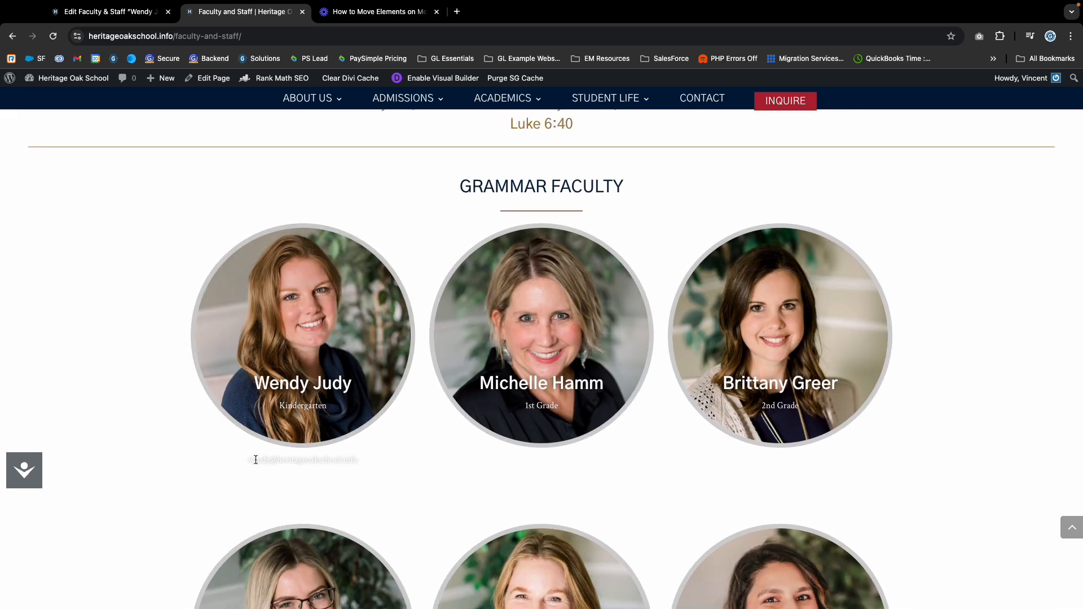
drag(250, 460, 375, 466)
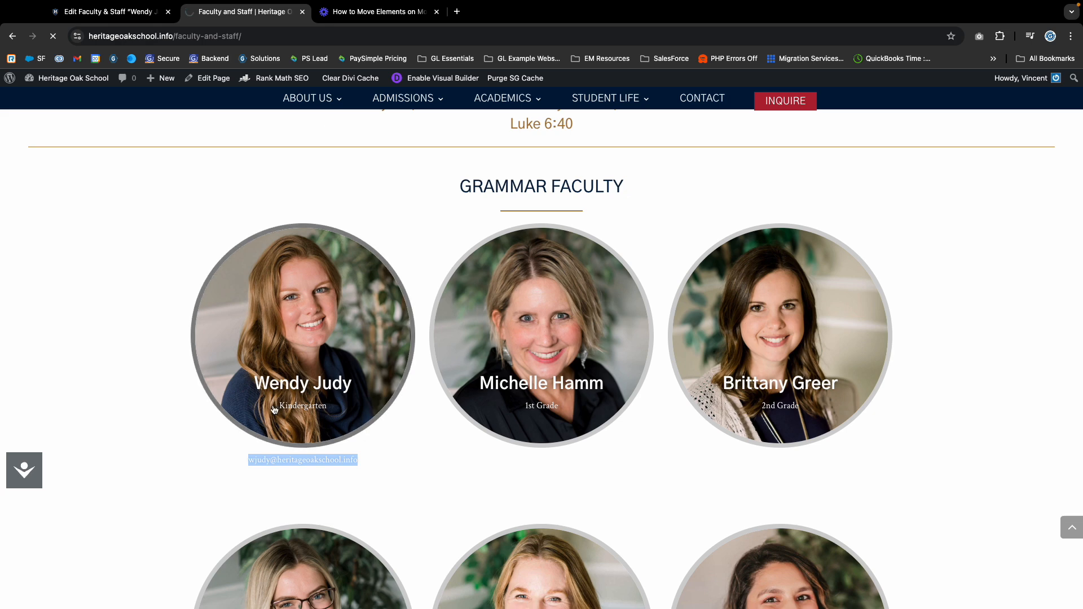
View the teacher's single profile page, go back, and return to her entry editor.
click(267, 461)
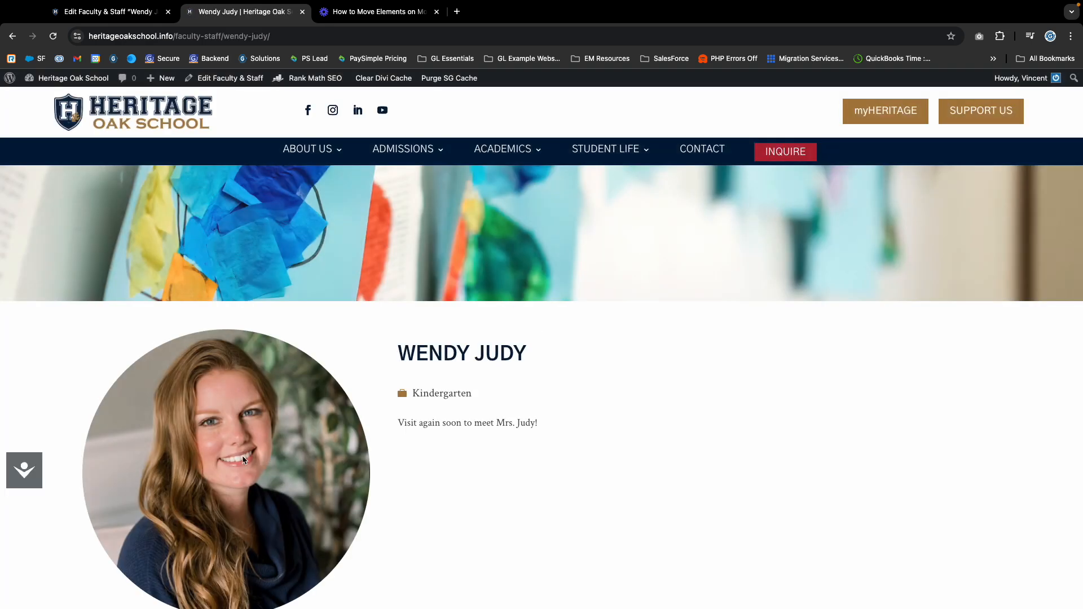
scroll(251, 452, down, 7)
scroll(254, 401, up, 3)
scroll(254, 401, up, 3)
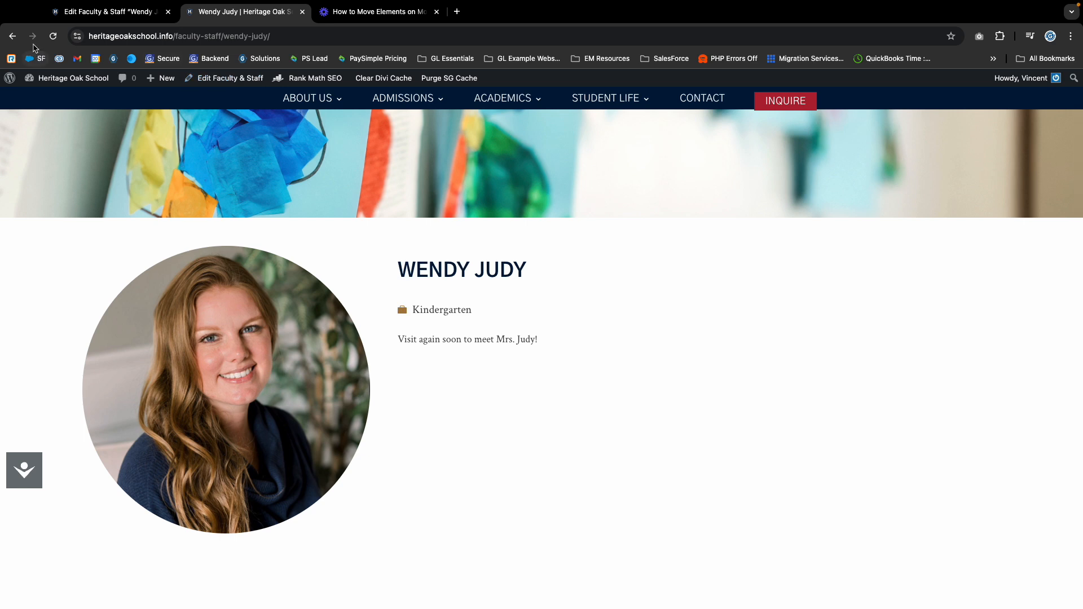
scroll(148, 126, up, 1)
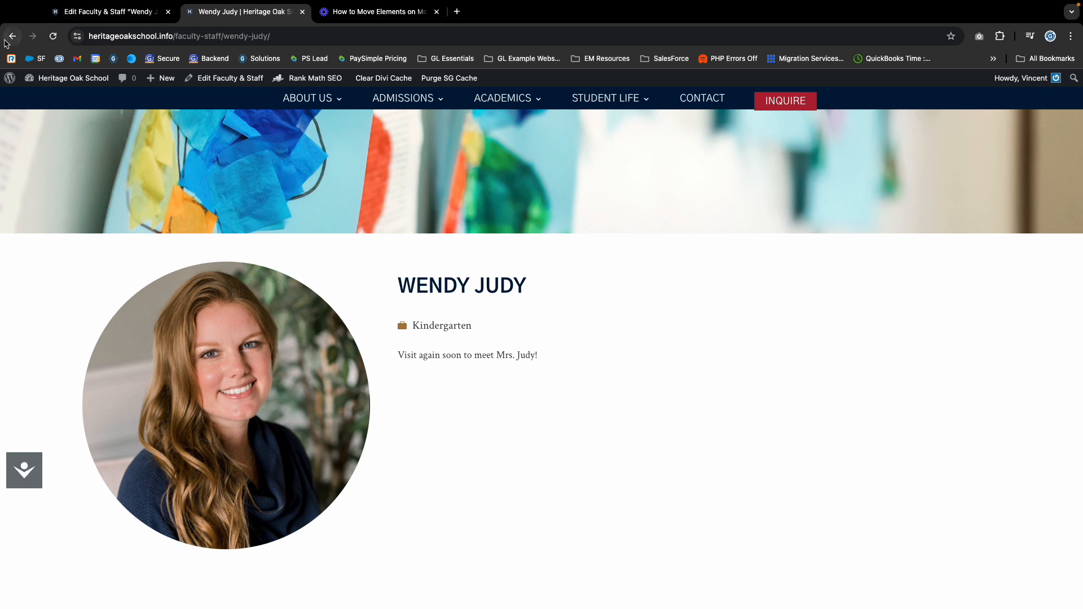
click(13, 35)
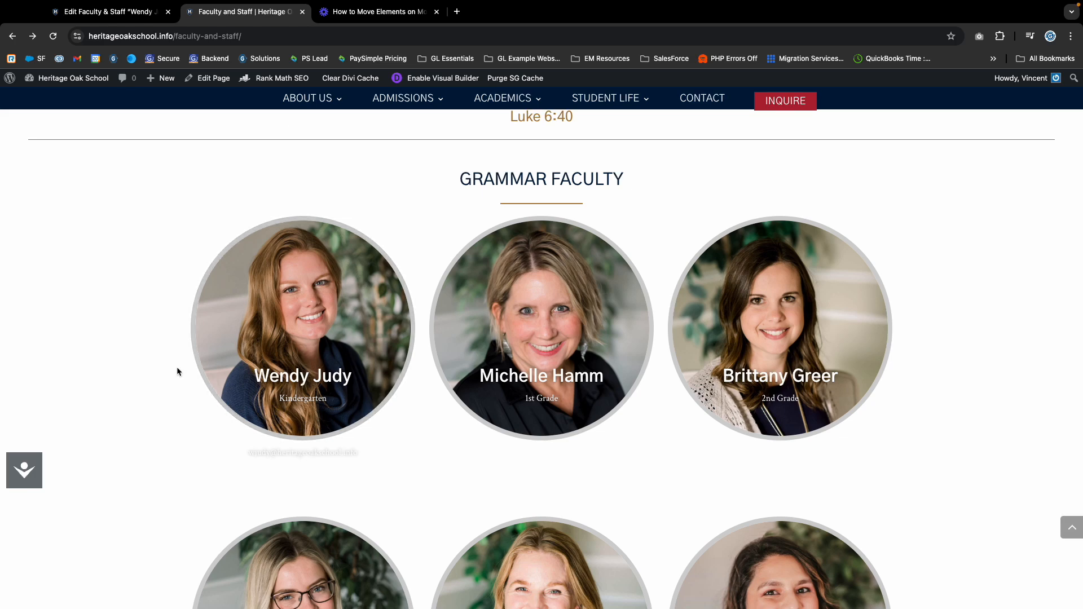
click(113, 13)
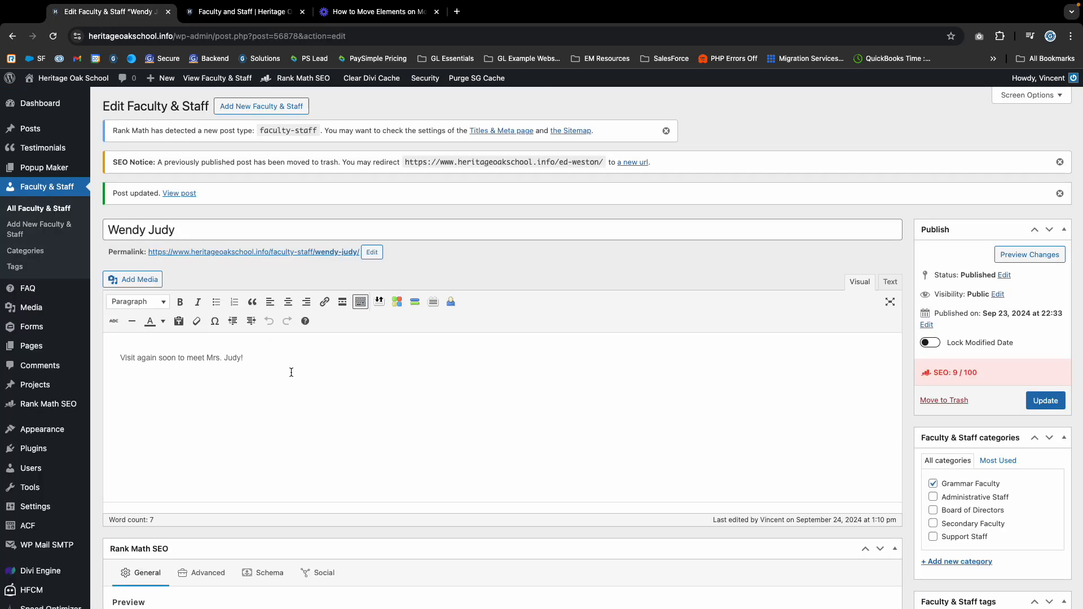
Review the Kindergarten teacher's updated entry, briefly checking the front-end faculty page.
scroll(34, 508, down, 6)
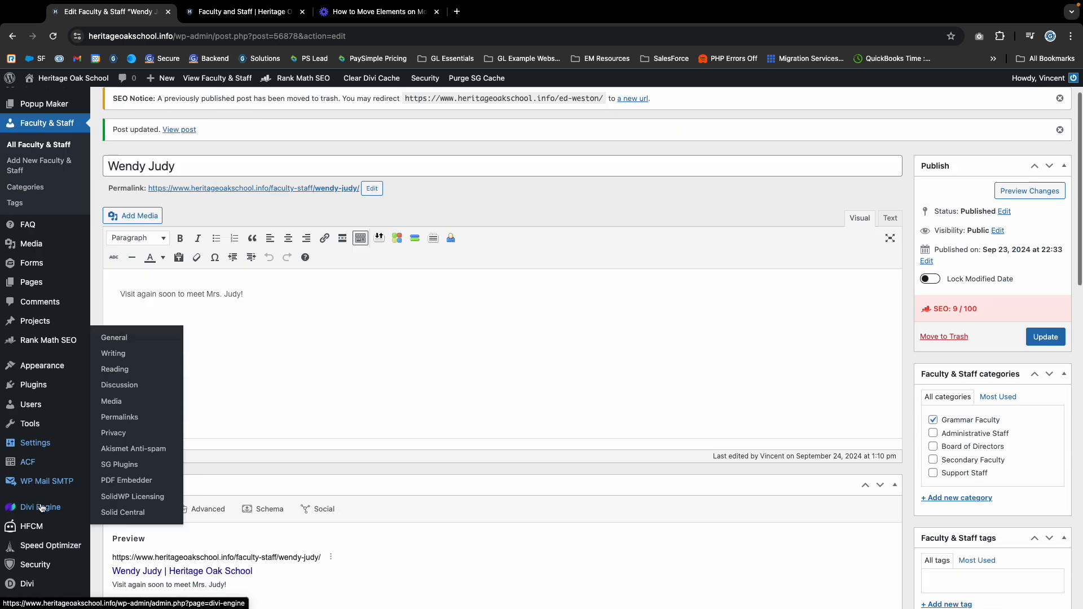
mouse_move(35, 579)
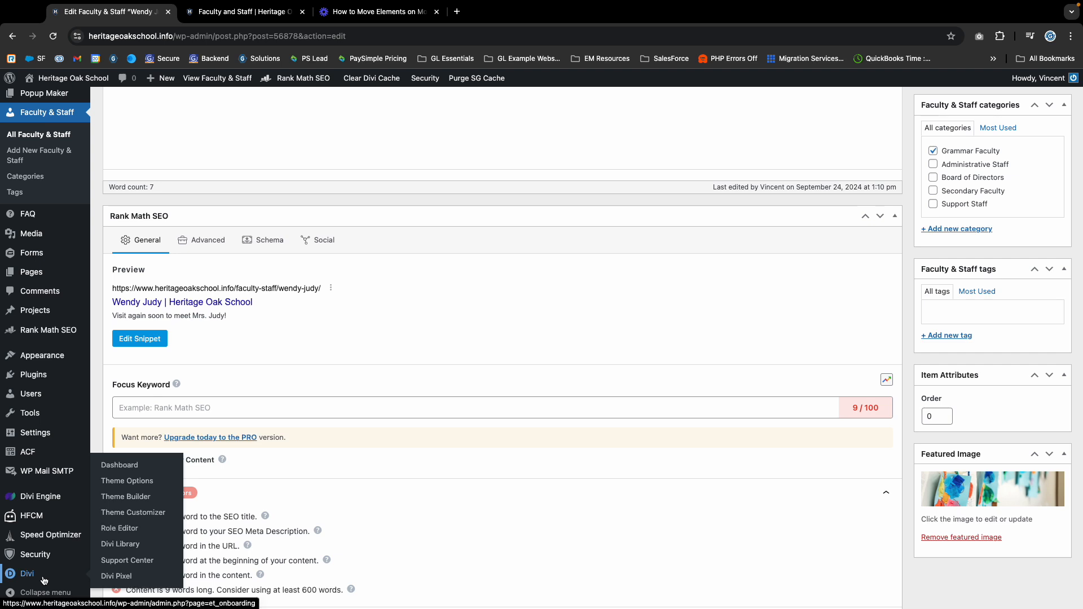
scroll(44, 581, up, 1)
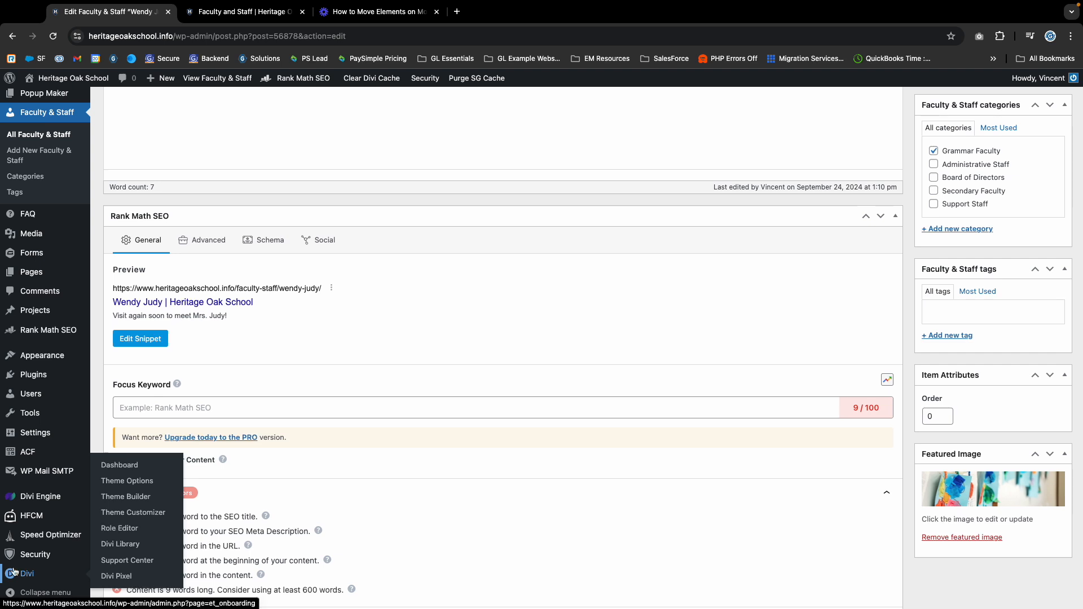
click(209, 11)
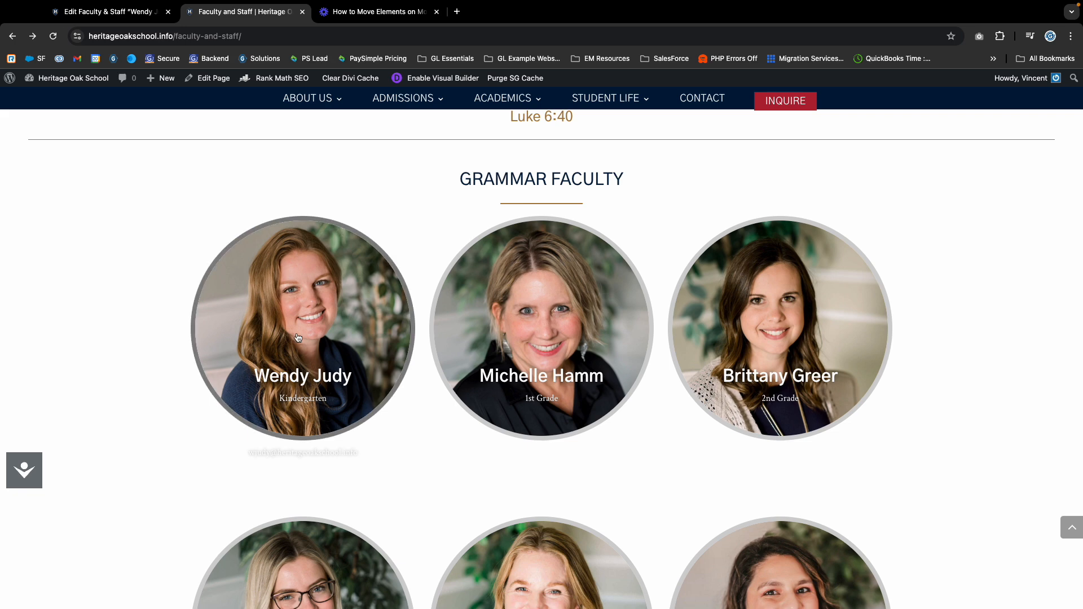
click(107, 11)
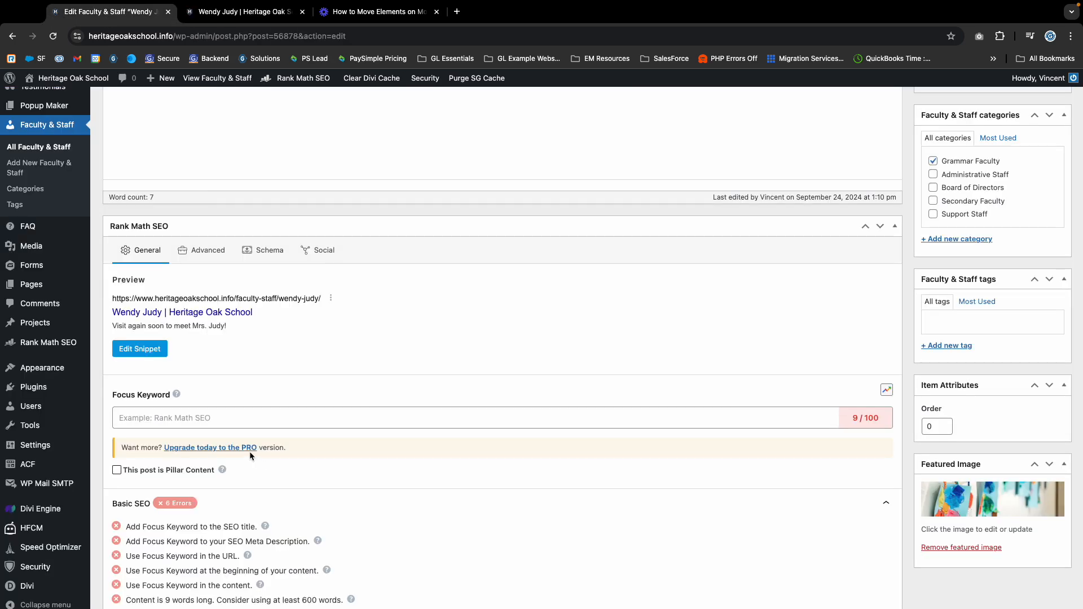
scroll(250, 452, up, 1)
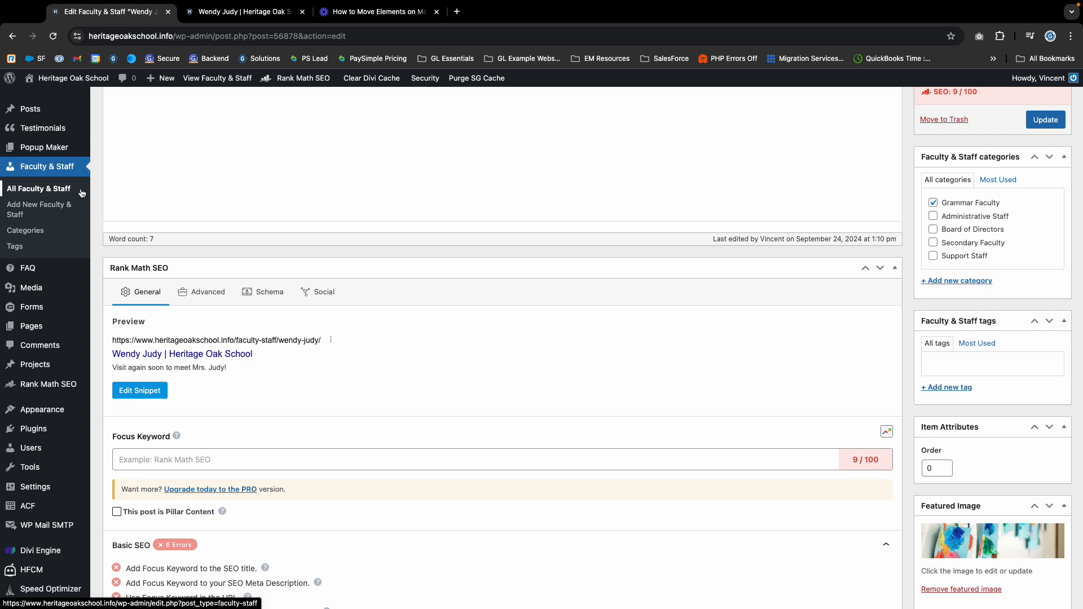
scroll(123, 203, up, 4)
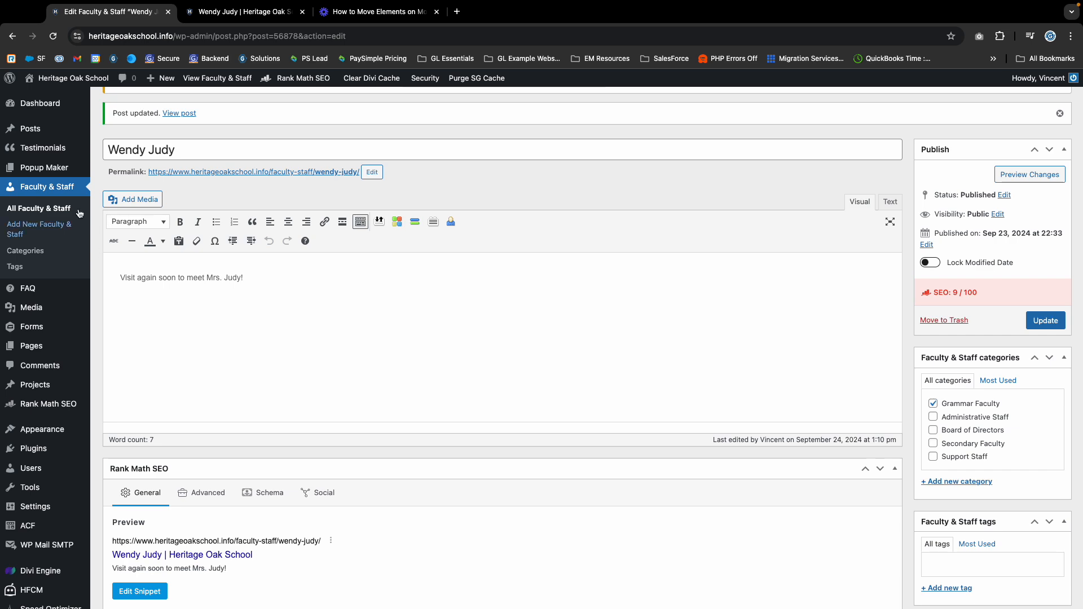
scroll(28, 598, down, 5)
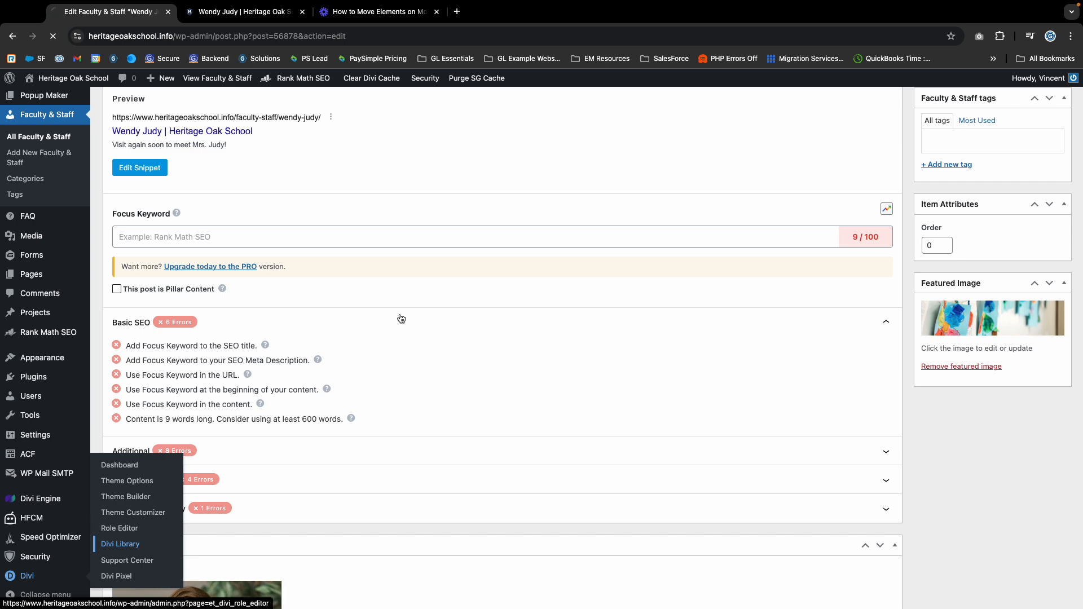
Delete the last ACF Item module from Our Faculty Grade Layout and update the layout.
scroll(148, 378, down, 1)
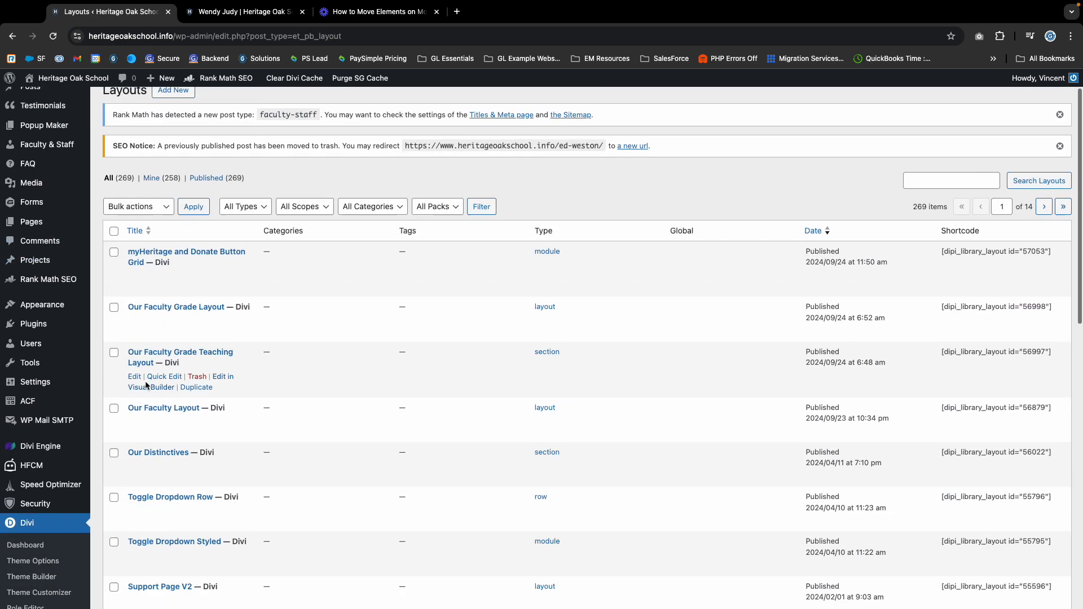
scroll(145, 385, down, 3)
scroll(146, 316, up, 5)
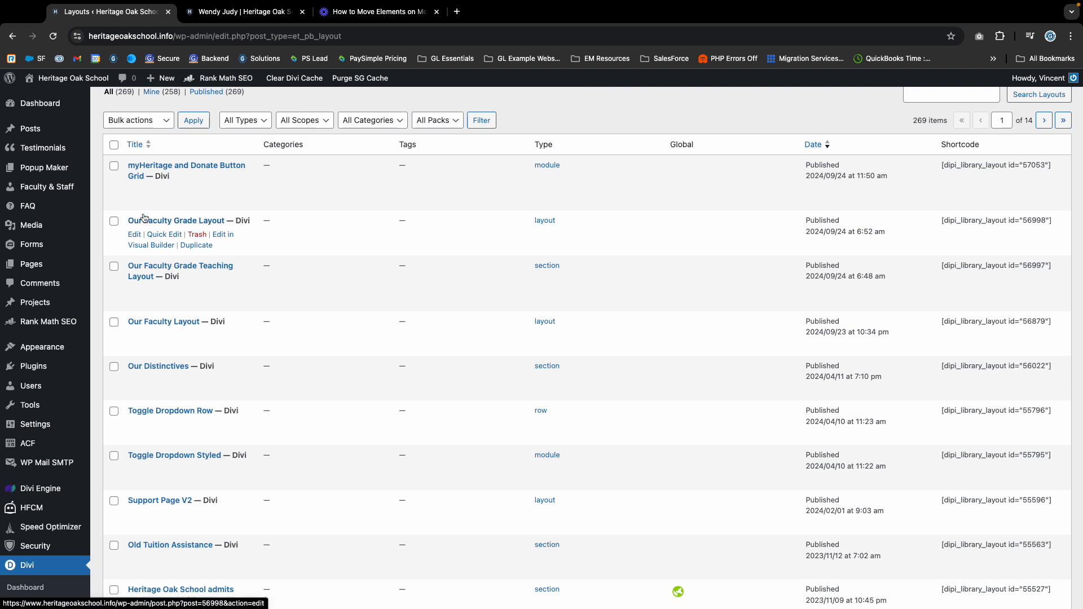
click(134, 235)
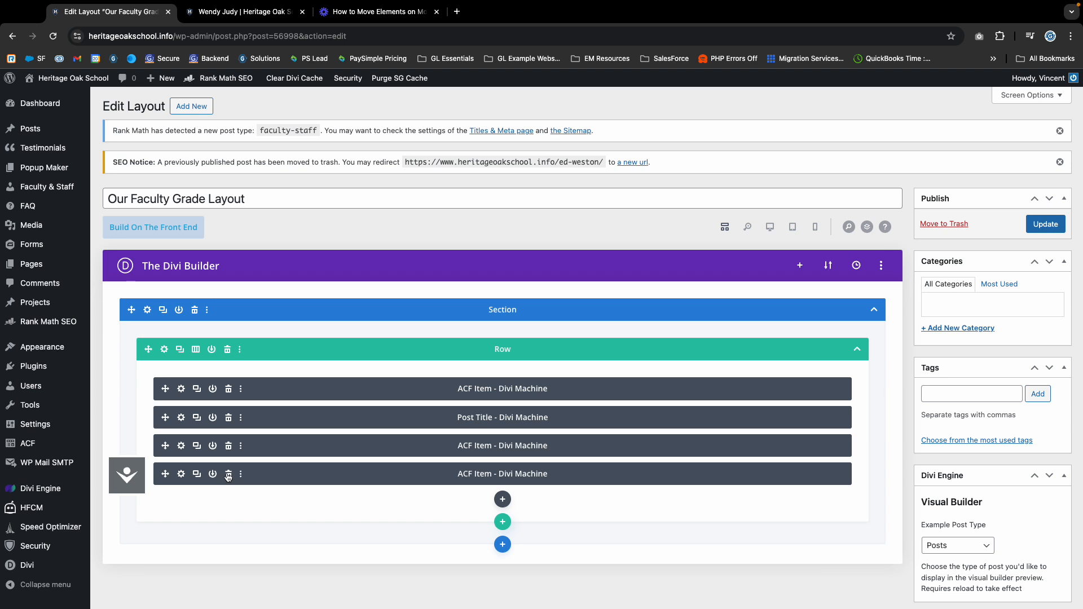
click(228, 475)
click(1039, 231)
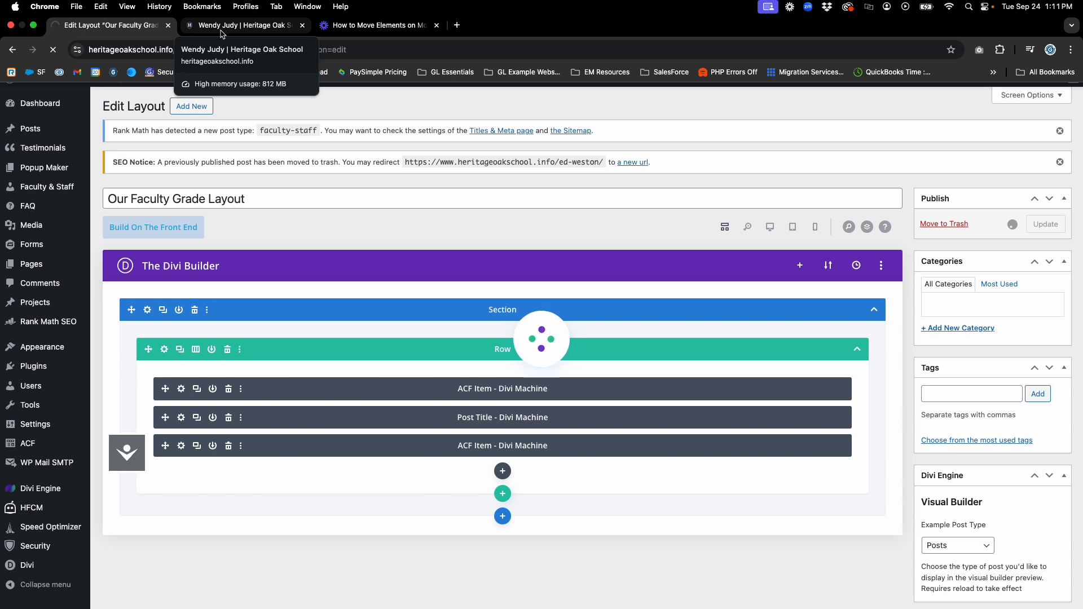
From the staff member's profile, open About Us > Our Team in a new tab.
click(221, 34)
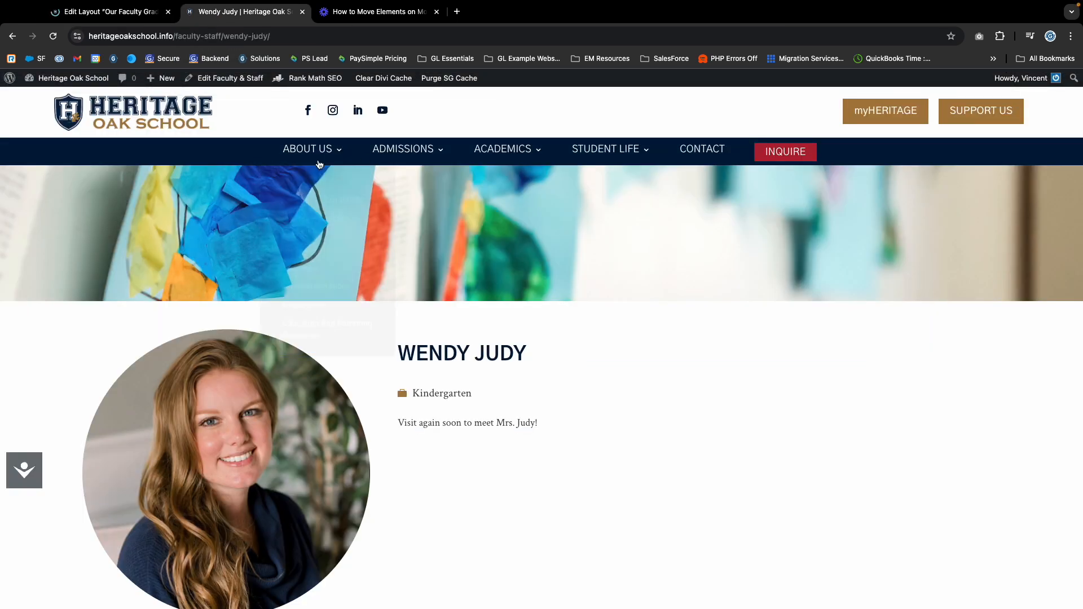
right_click(289, 255)
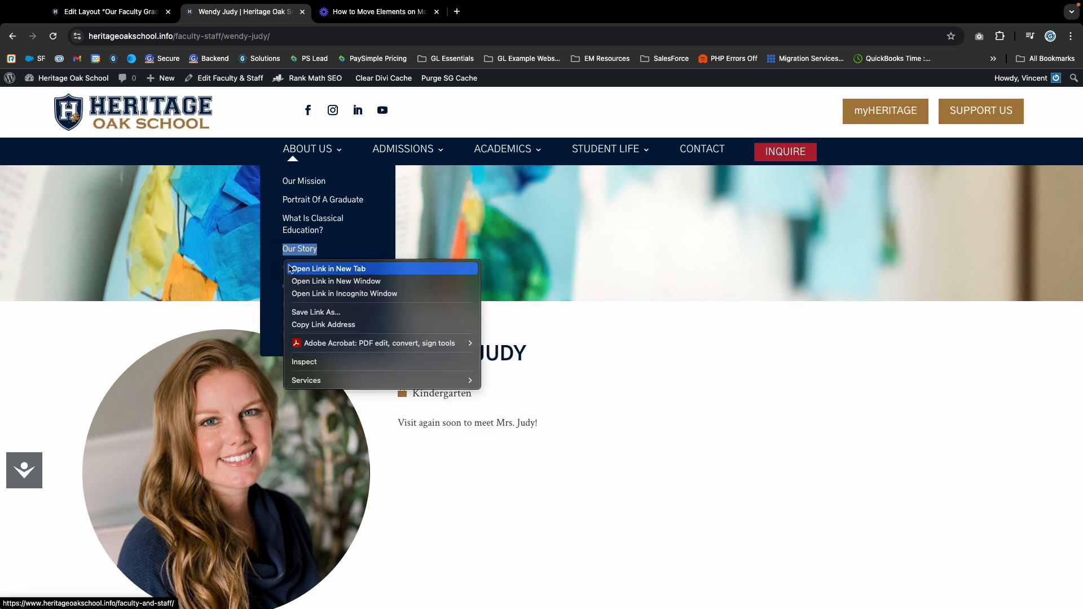
click(269, 284)
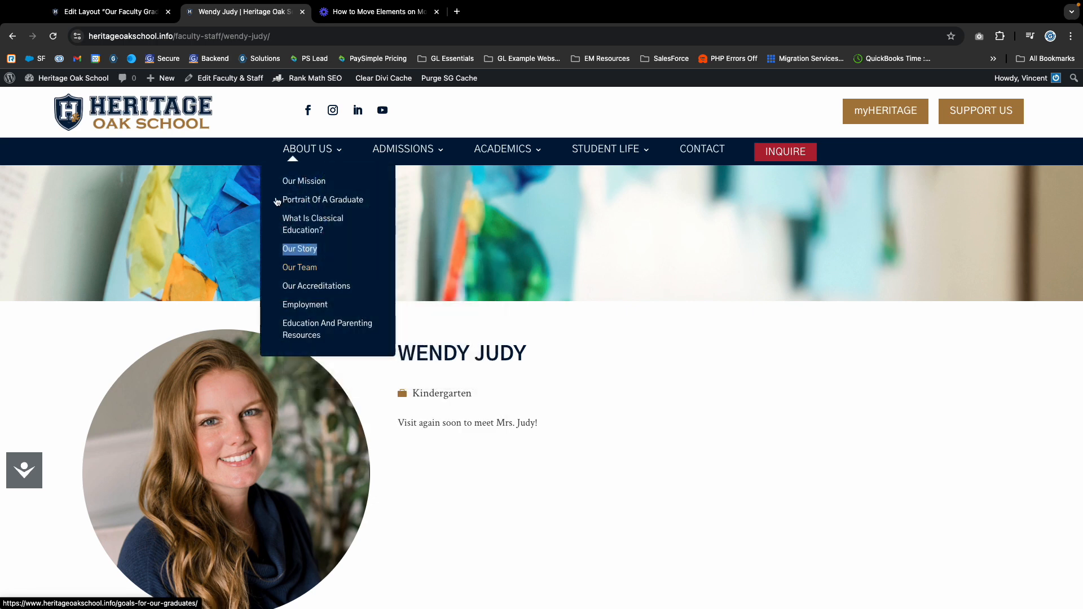
right_click(299, 273)
click(330, 275)
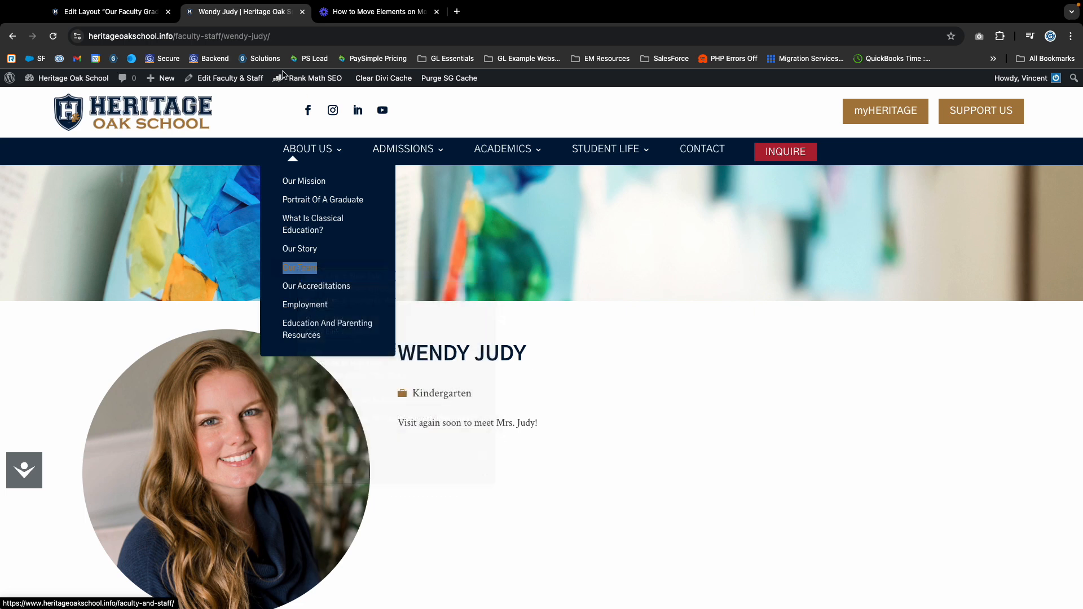
click(366, 16)
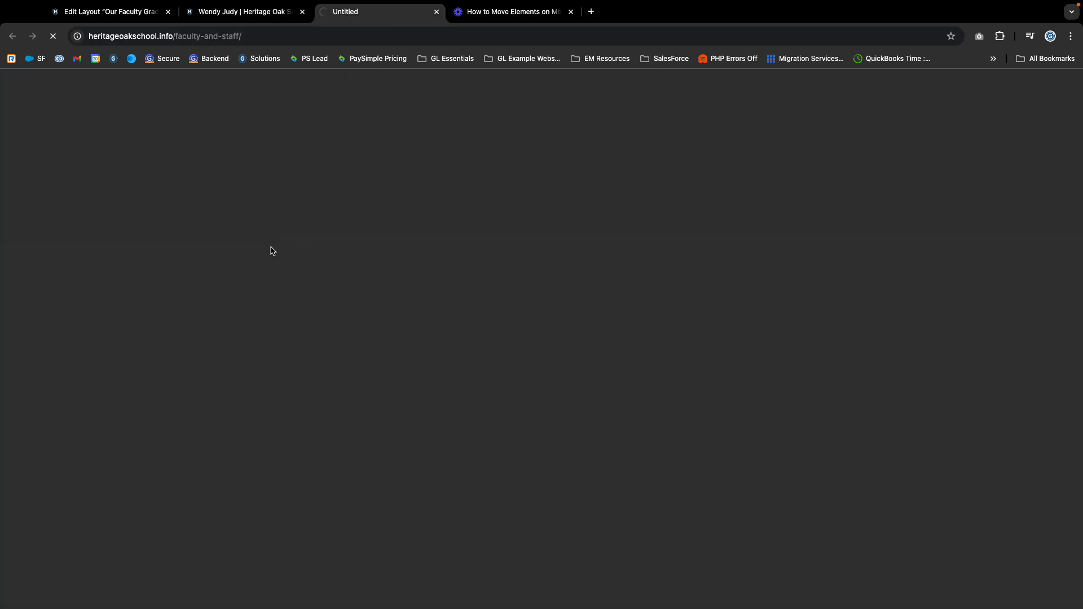
Scroll through the live Faculty and Staff directory to review the staff cards.
scroll(428, 361, down, 10)
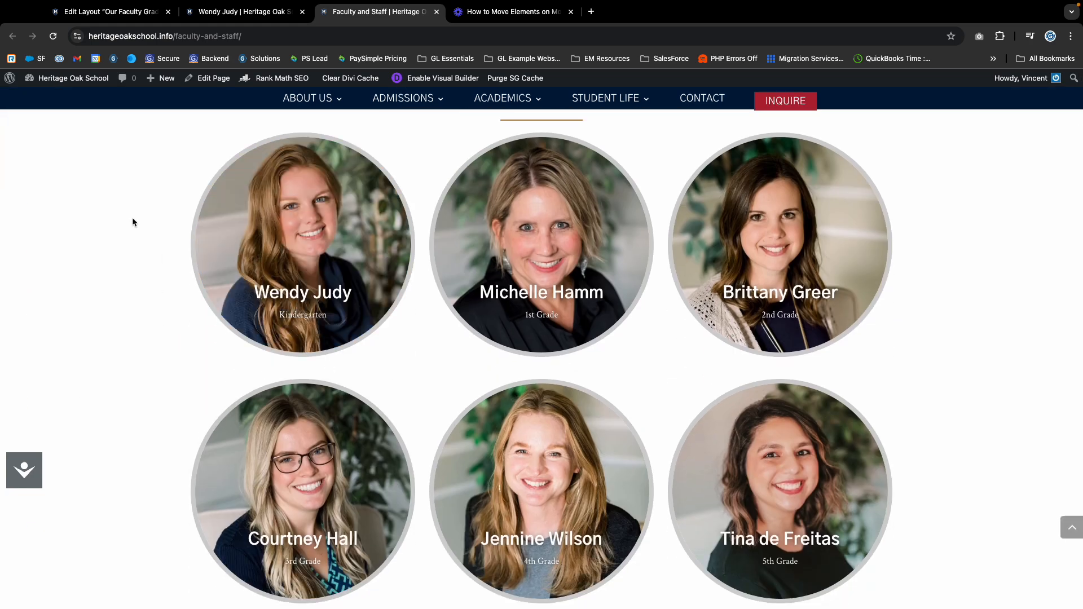
scroll(320, 351, up, 1)
scroll(321, 350, up, 10)
scroll(330, 352, down, 20)
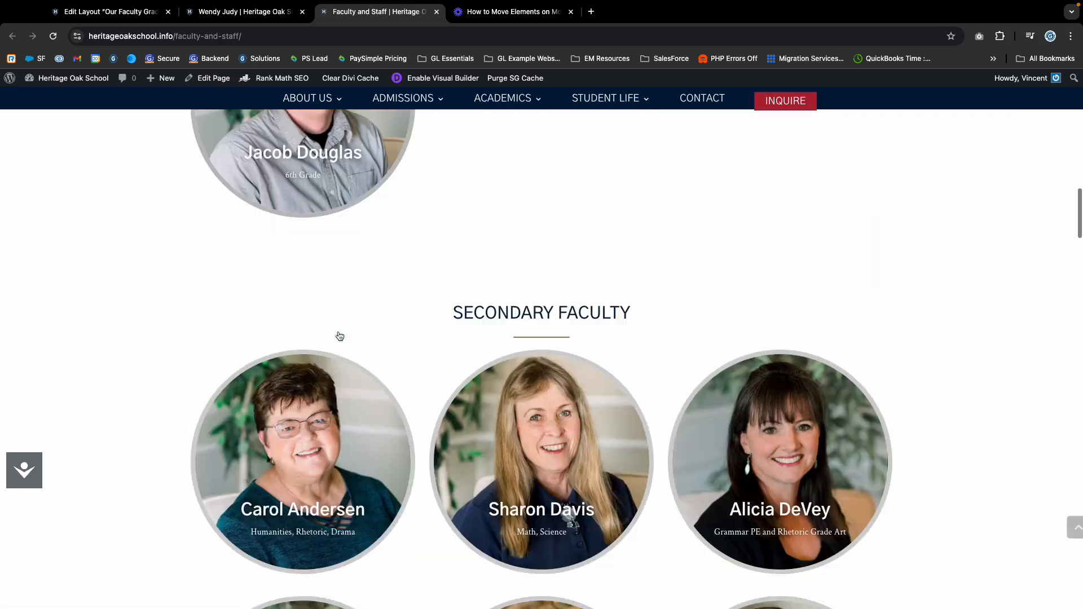
scroll(339, 335, up, 1)
scroll(347, 299, down, 15)
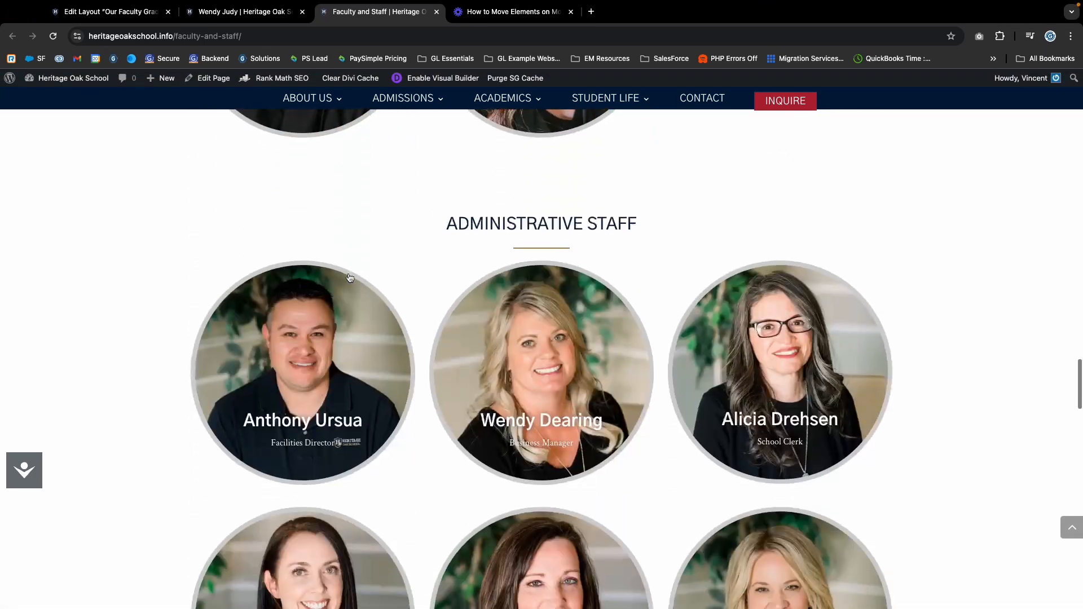
scroll(349, 278, down, 10)
scroll(350, 276, up, 10)
scroll(349, 277, down, 5)
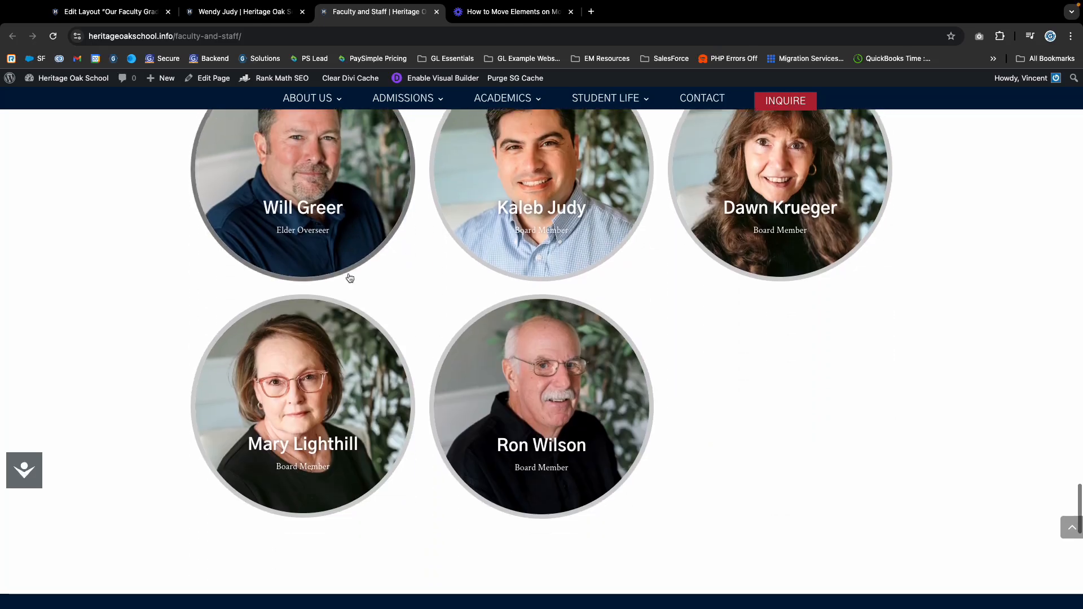
scroll(347, 271, up, 10)
Go back to the staff profile page, then return to the layout editor.
key(ctrl+shift+Tab)
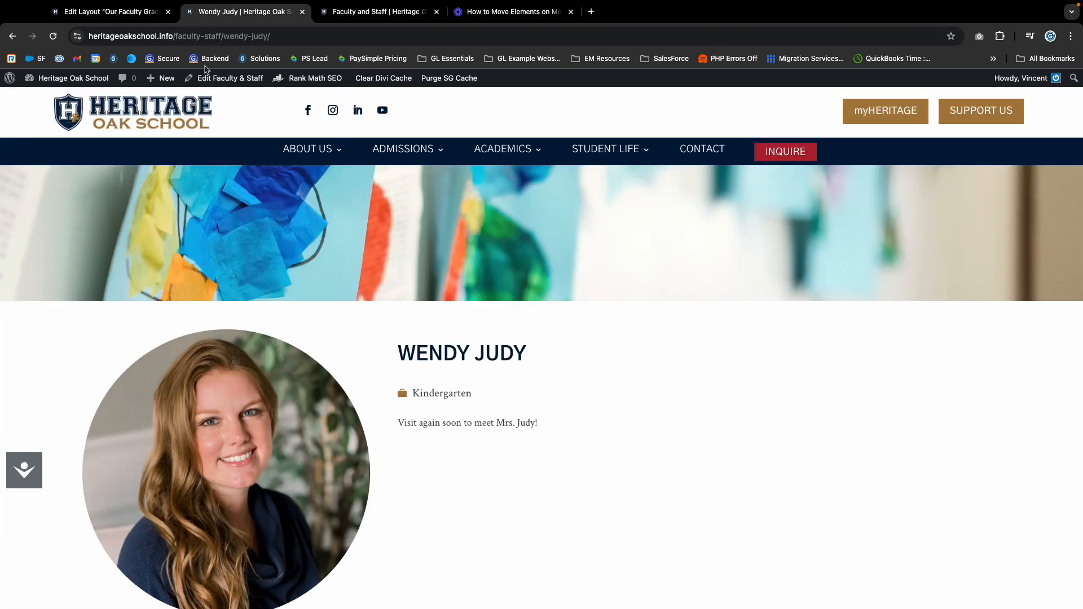
drag(395, 350, 566, 459)
scroll(568, 456, down, 1)
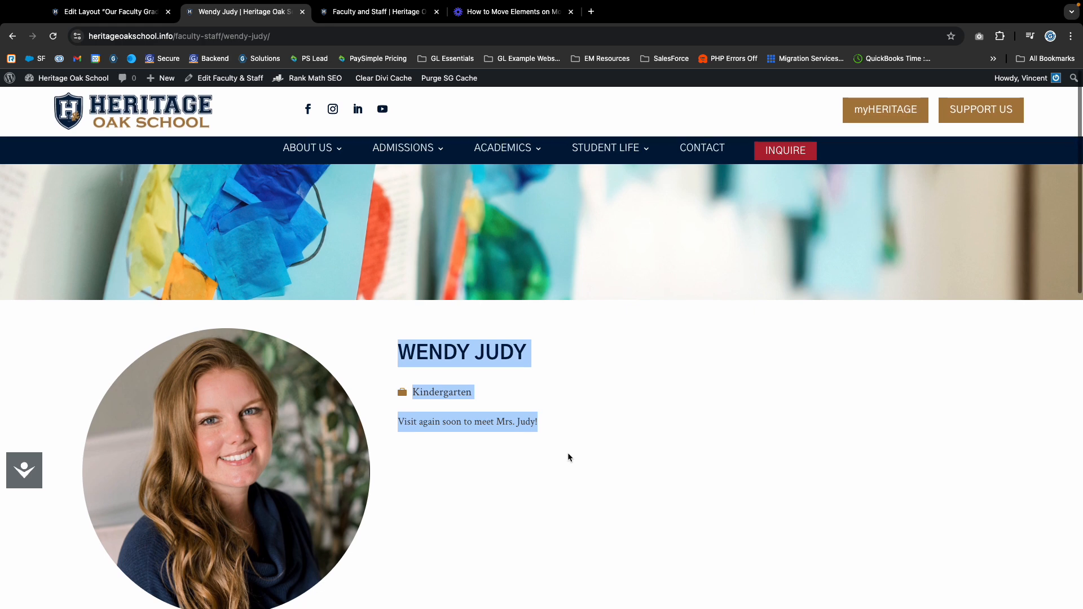
click(569, 455)
click(108, 11)
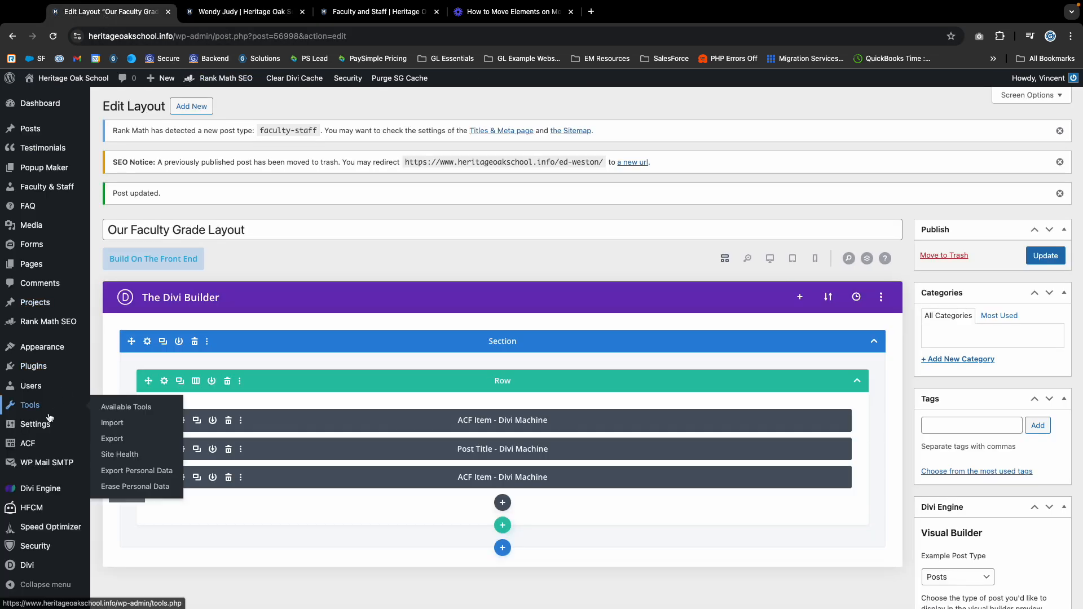
scroll(60, 508, down, 5)
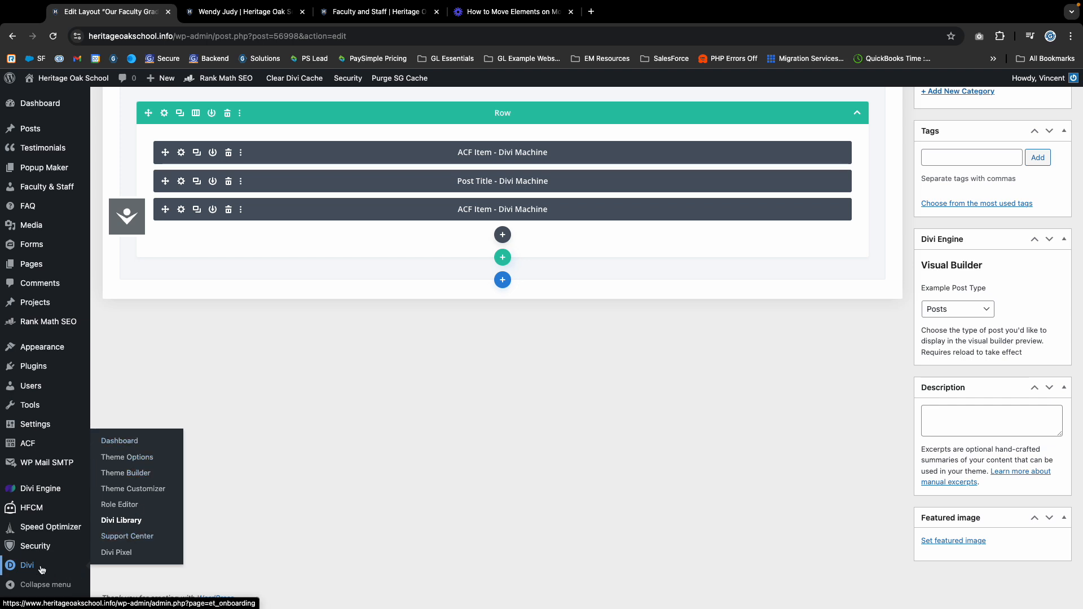
In the Divi Theme Builder, edit the Custom Body of the All Faculty & Staff template.
click(130, 472)
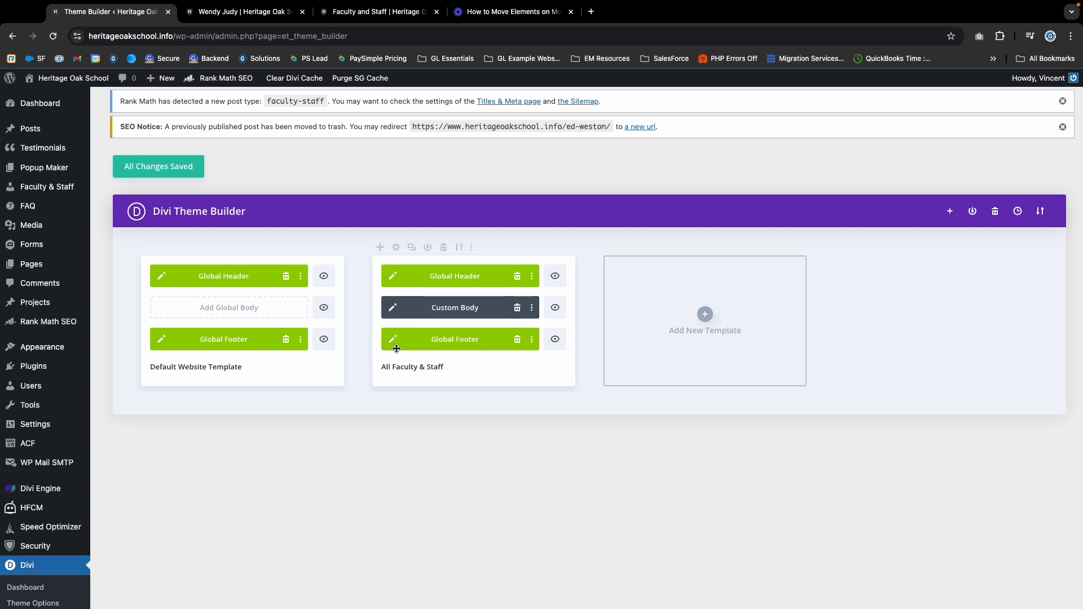
click(392, 309)
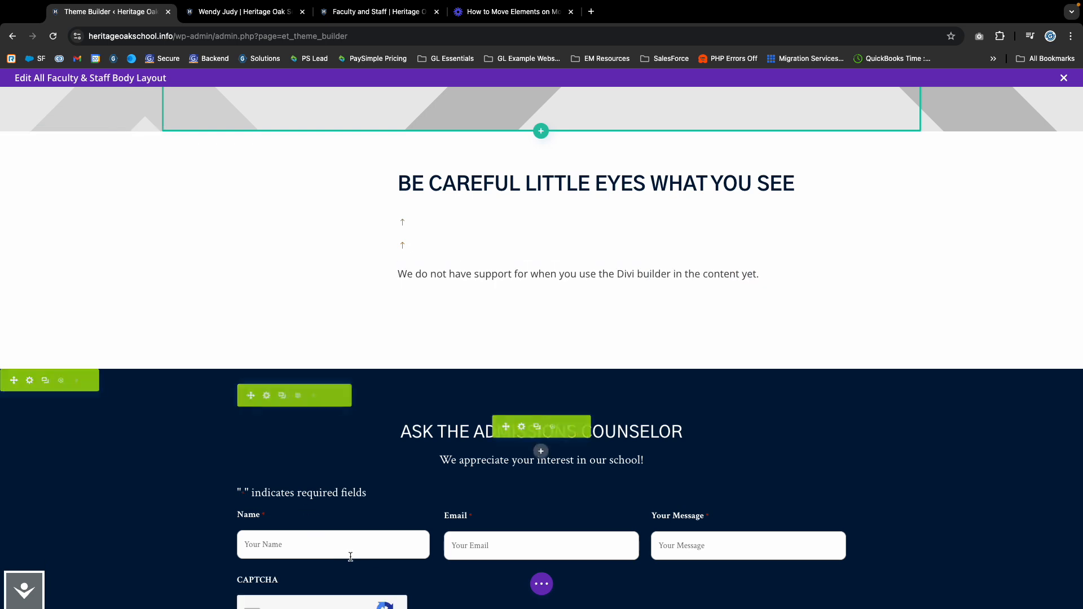
Expand the builder's page settings bar and switch the layout to wireframe view.
click(545, 587)
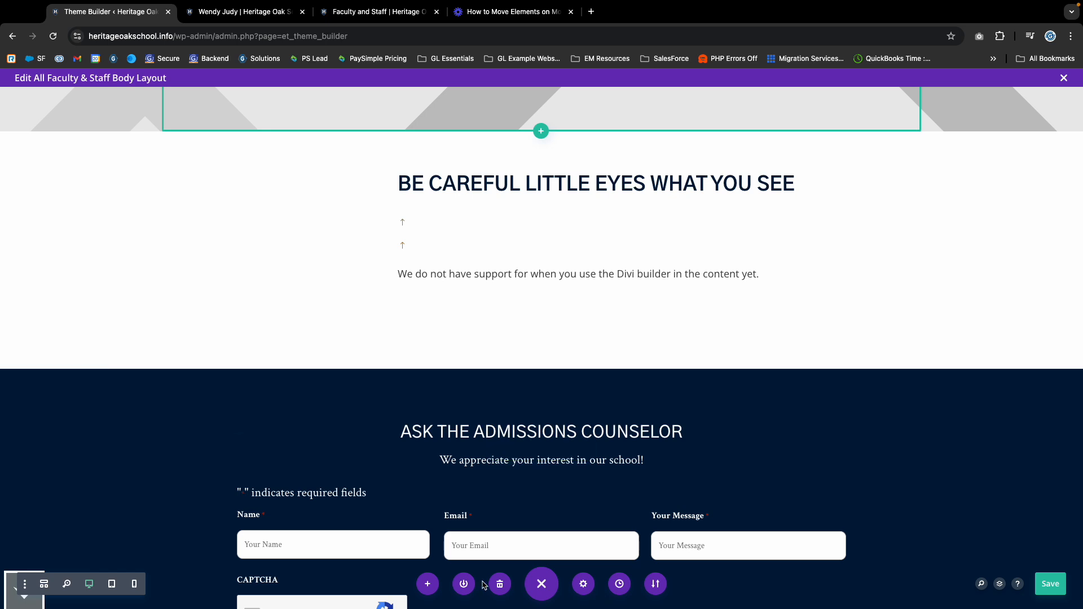
click(537, 583)
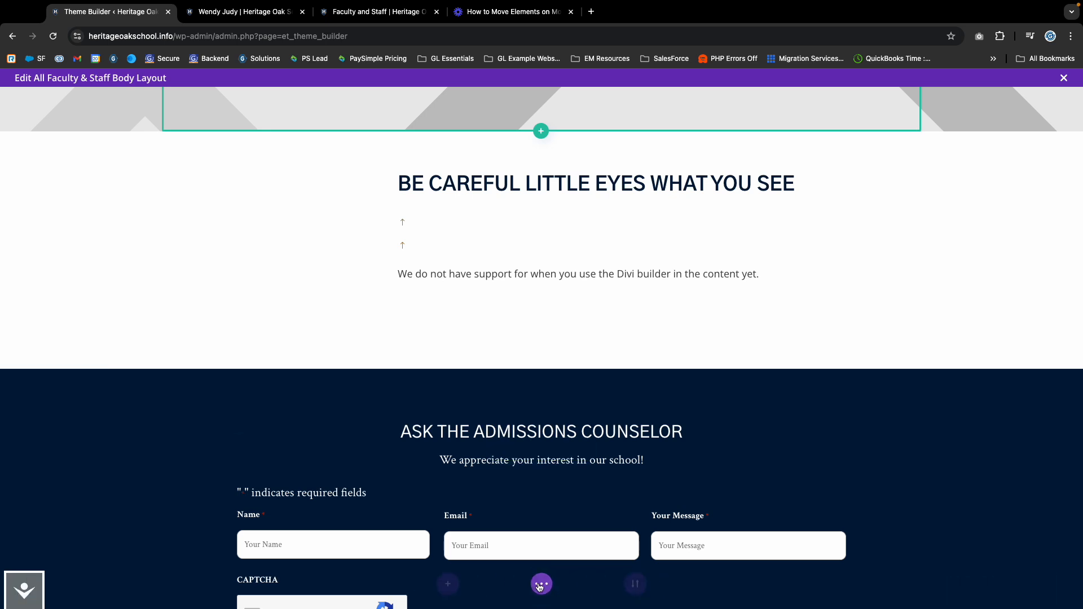
click(543, 587)
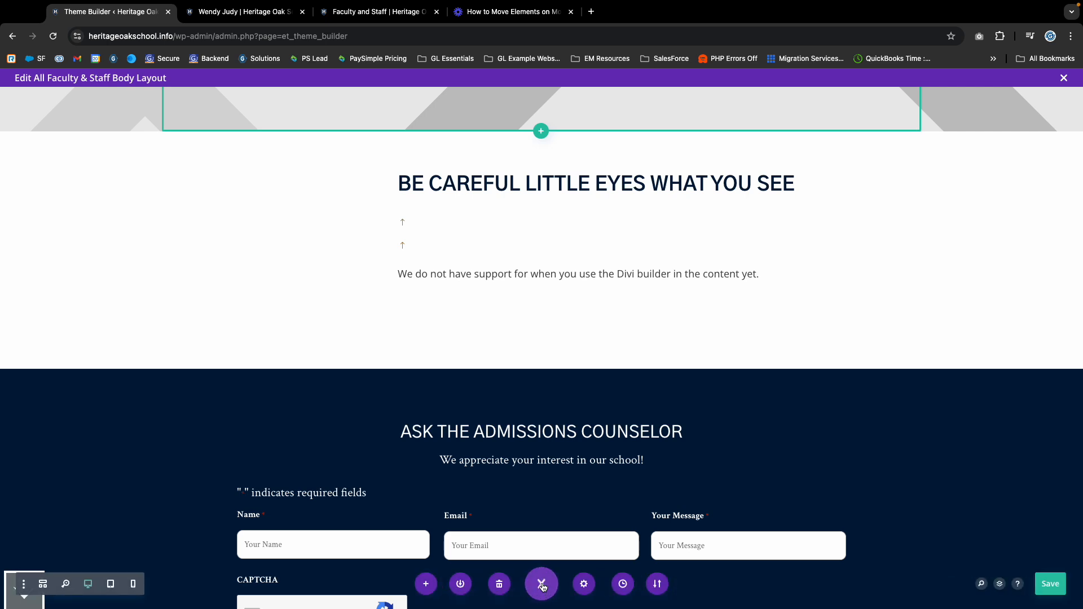
click(45, 585)
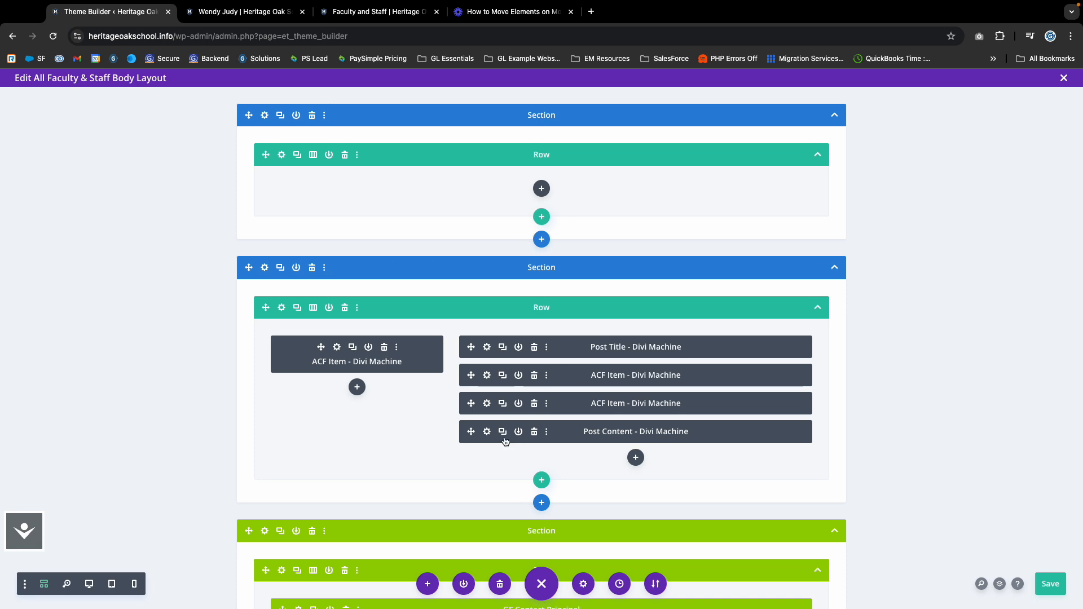
Give the grade ACF Item module the admin label 'Grade Level'.
click(487, 403)
scroll(304, 357, down, 1)
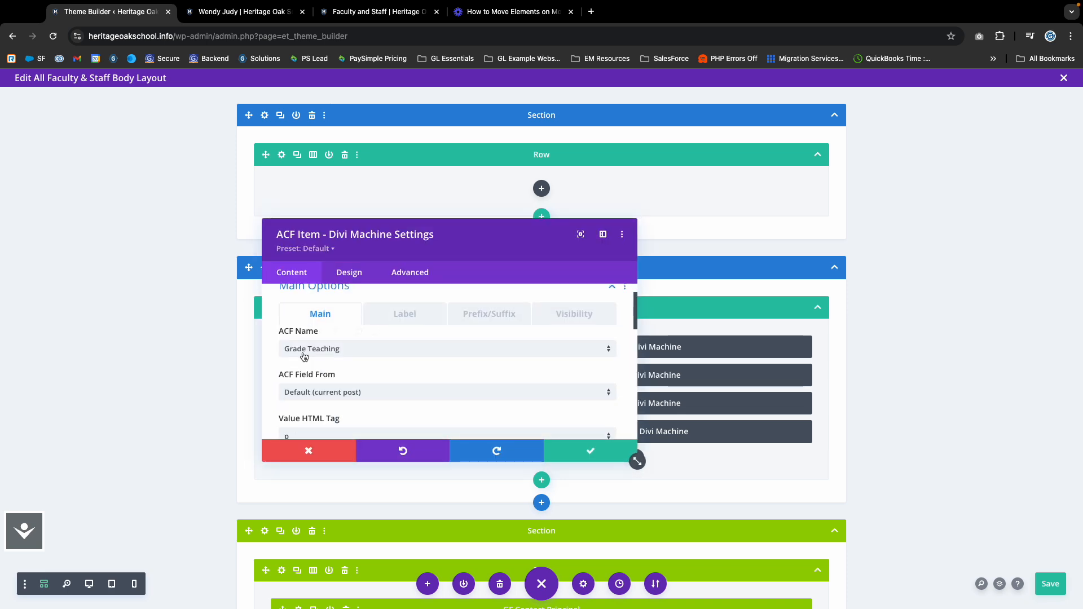
scroll(304, 356, down, 5)
click(307, 375)
click(304, 369)
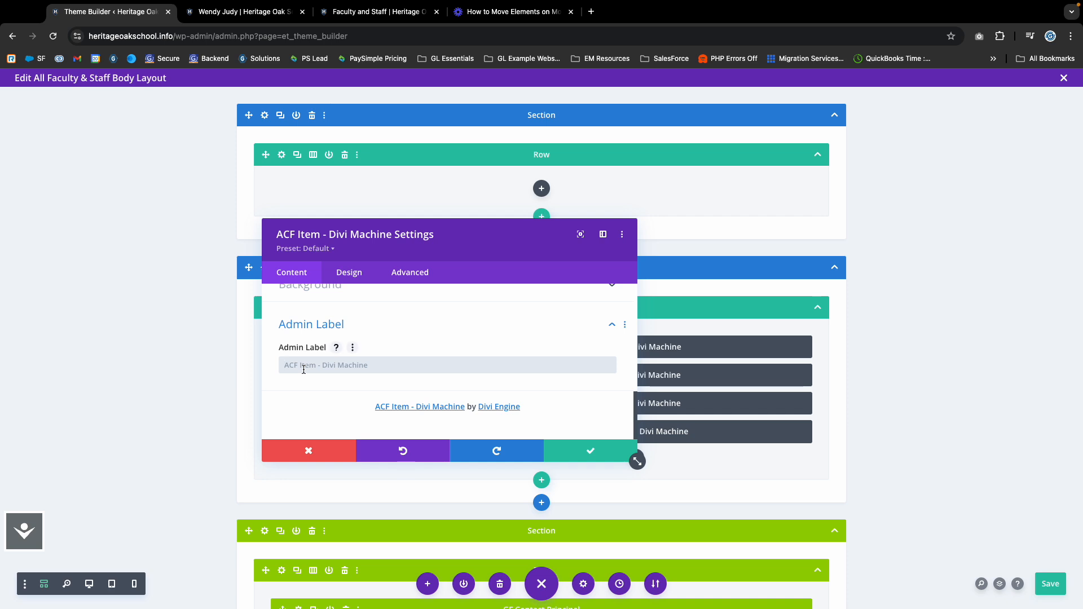
text(Grade )
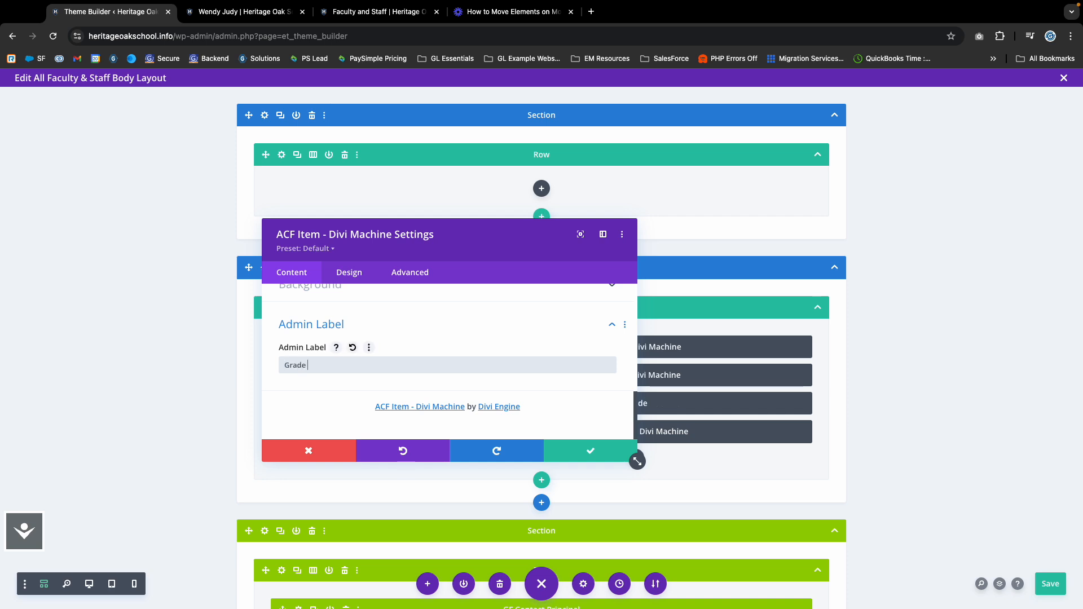
text(Level)
click(581, 450)
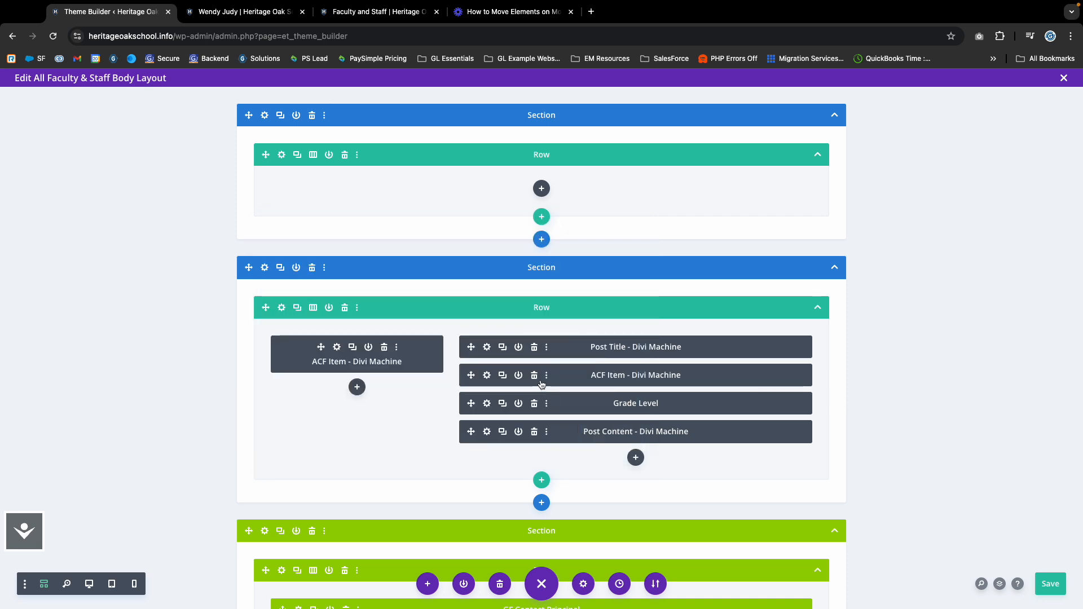
Give the other ACF Item module the admin label 'Position'.
click(487, 375)
scroll(354, 390, down, 10)
click(305, 376)
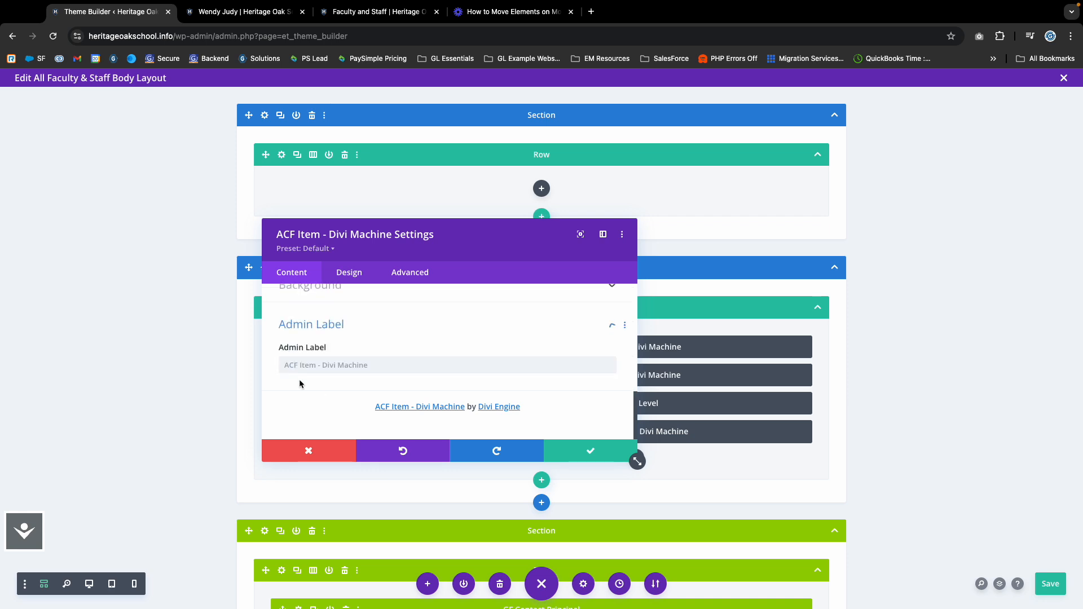
click(299, 365)
text(Pos)
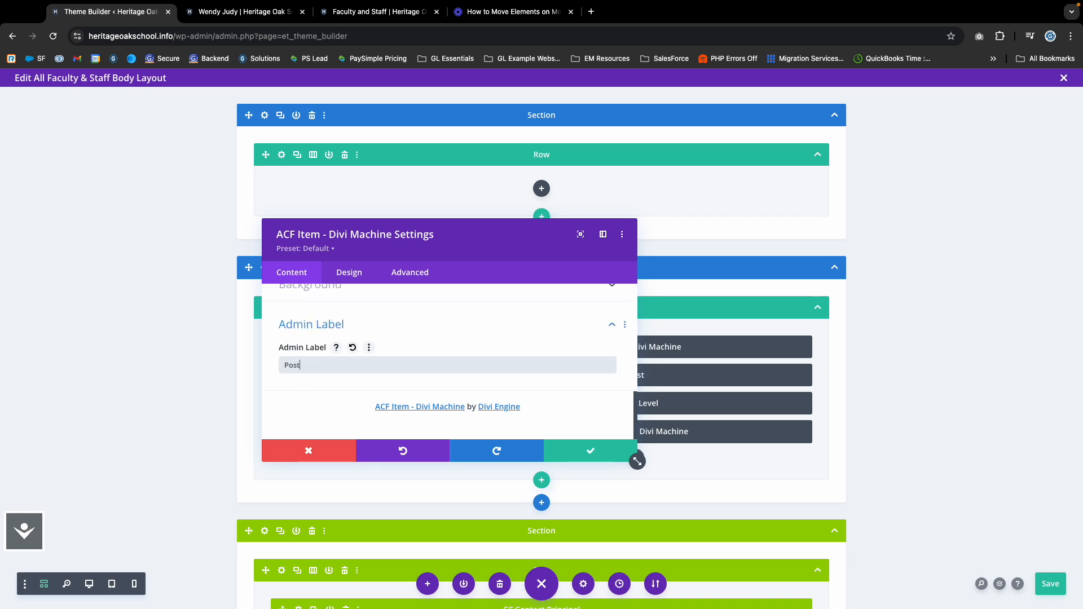
text(ition)
click(629, 454)
Label the Post Title module 'Name' and save its settings.
click(487, 347)
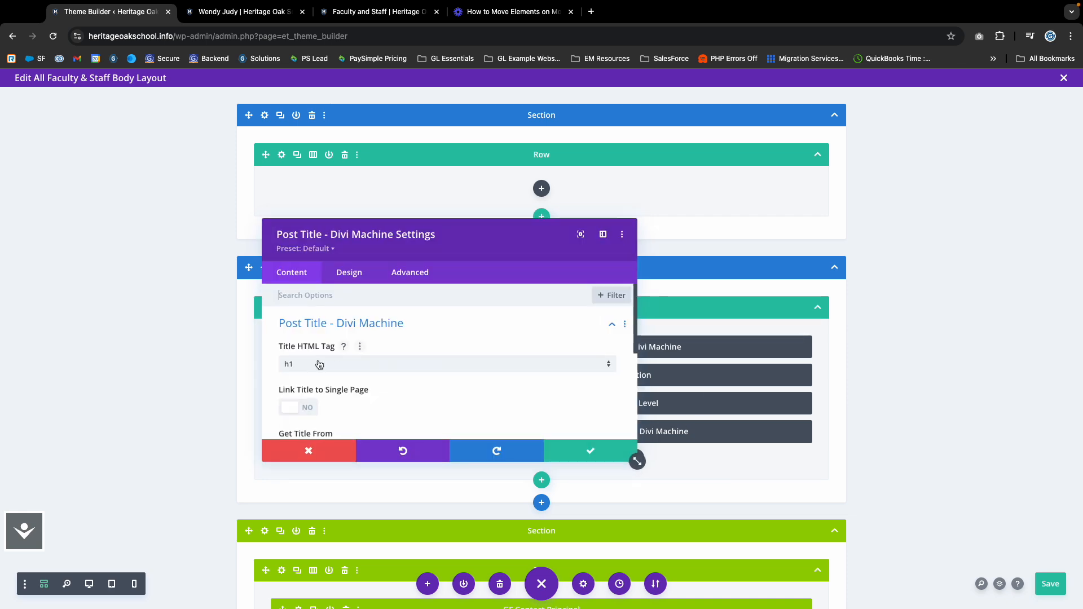
scroll(360, 373, down, 2)
scroll(361, 390, down, 3)
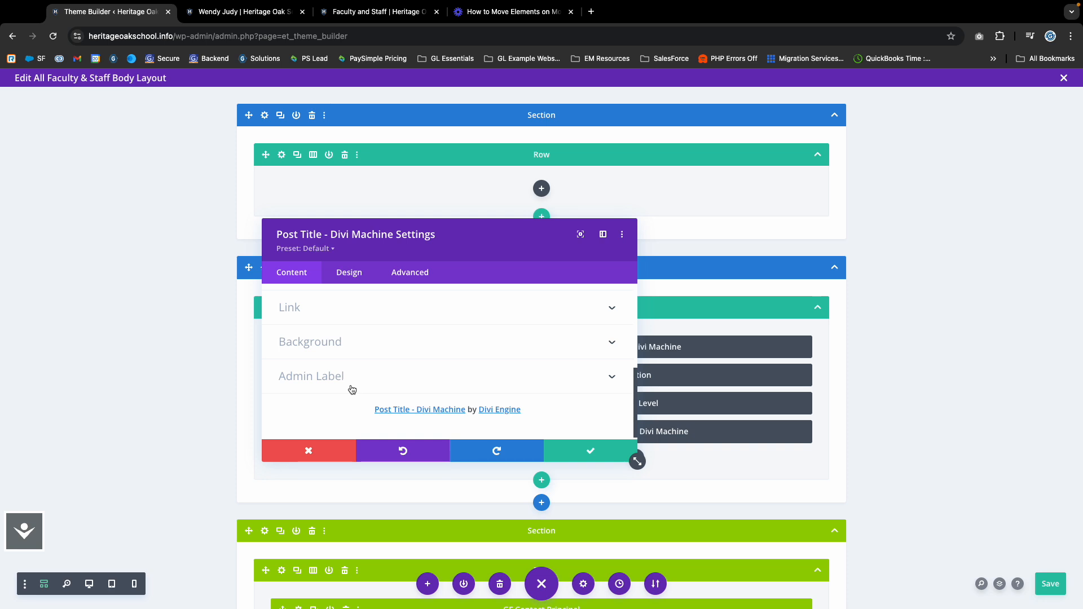
click(316, 387)
click(301, 367)
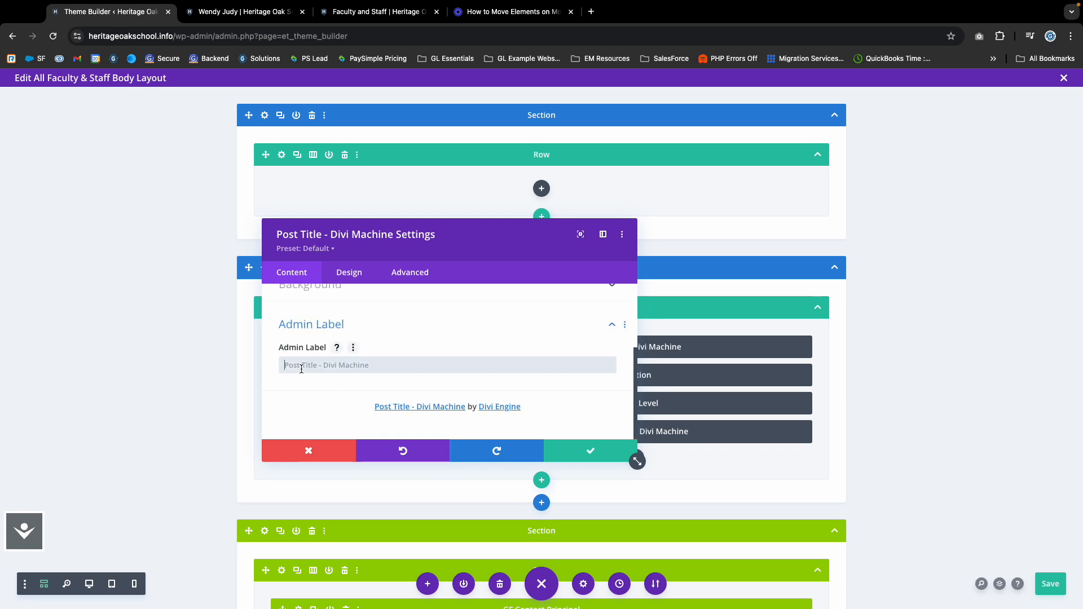
text(Firs)
key(BackSpace)
key(BackSpace)
key(BackSpace)
key(BackSpace)
key(BackSpace)
text(Name)
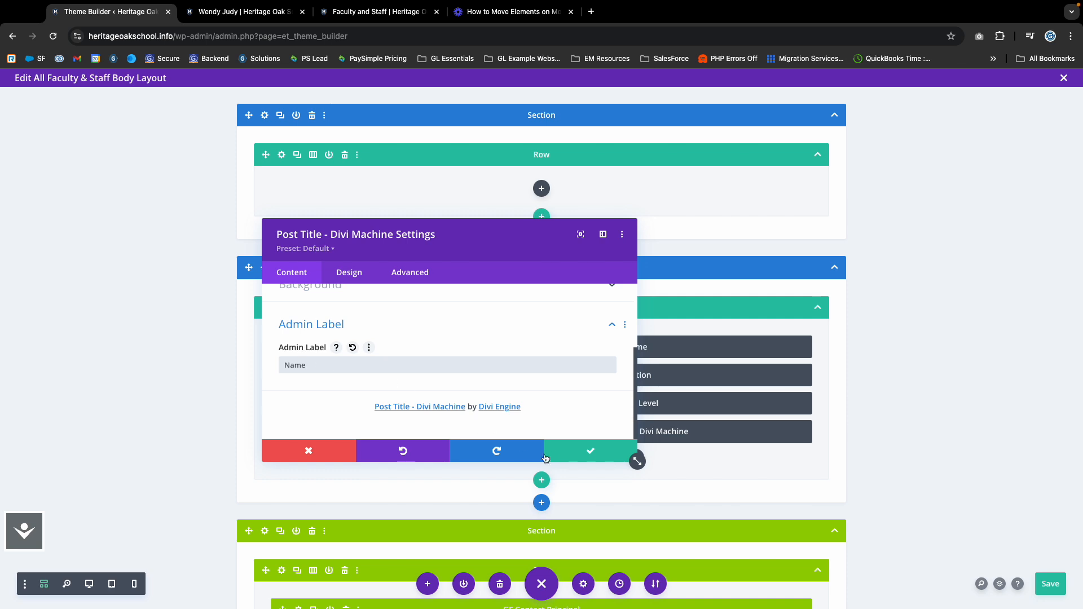
click(546, 457)
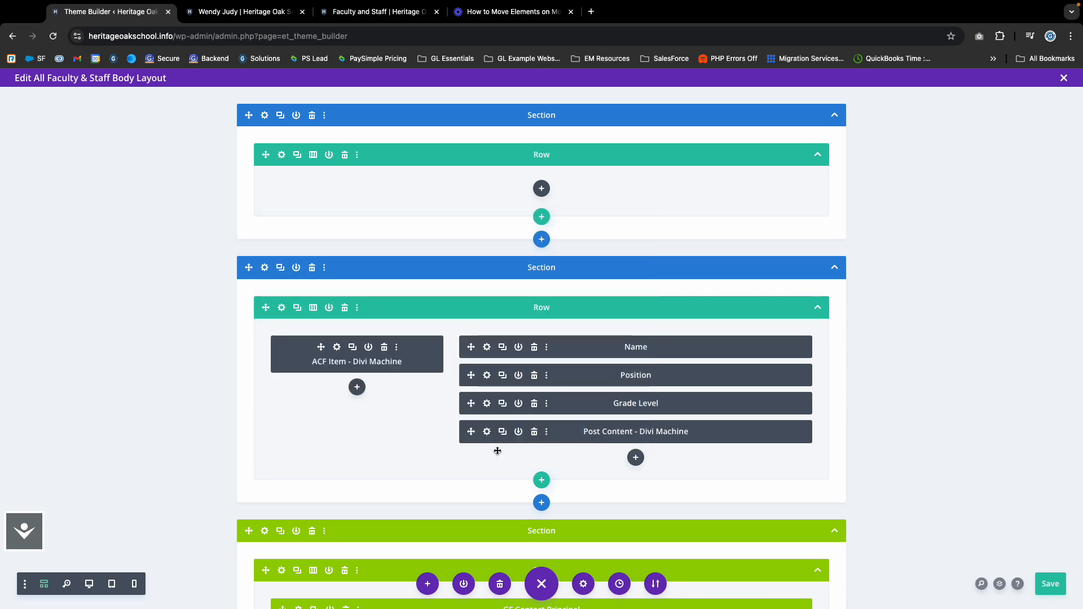
Duplicate Grade Level as an ACF module showing the Email field, labelled Email, and save the layout.
click(502, 404)
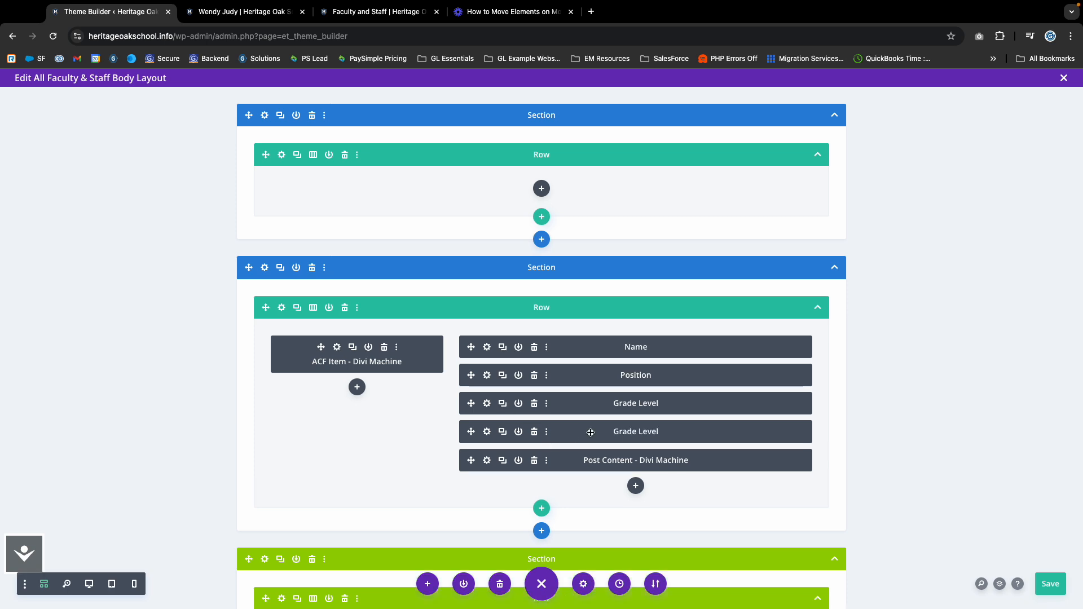
click(487, 432)
click(319, 390)
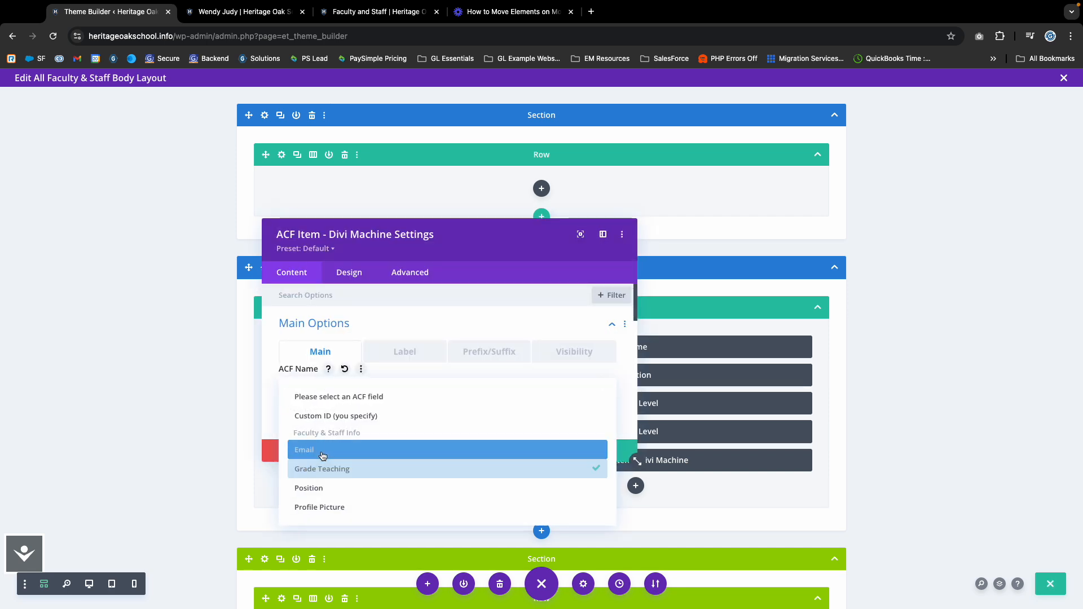
click(316, 450)
scroll(308, 393, down, 5)
click(308, 388)
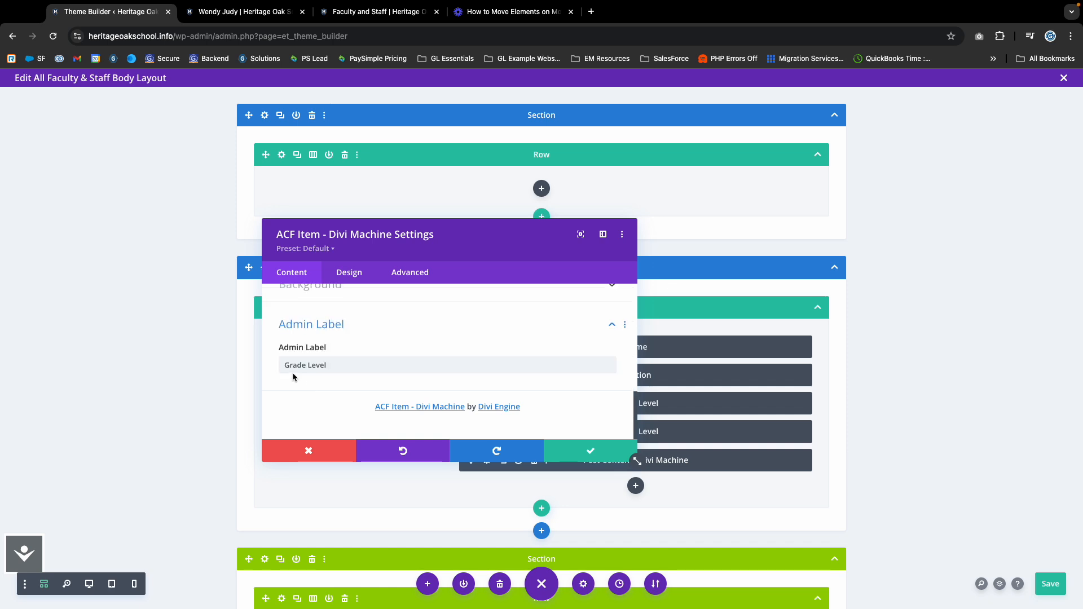
triple_click(298, 367)
text(Email)
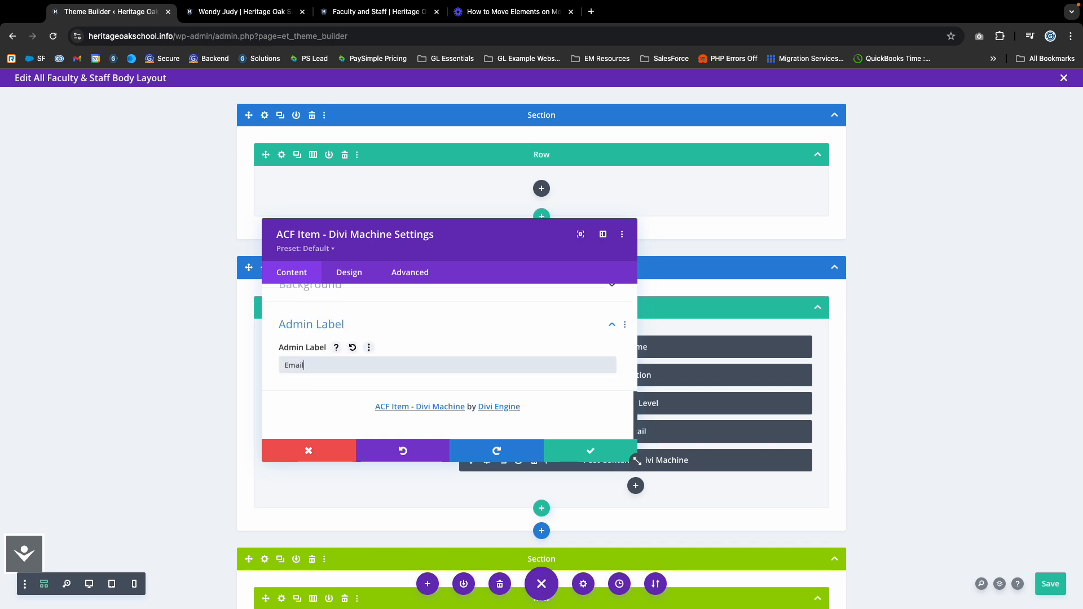
click(590, 450)
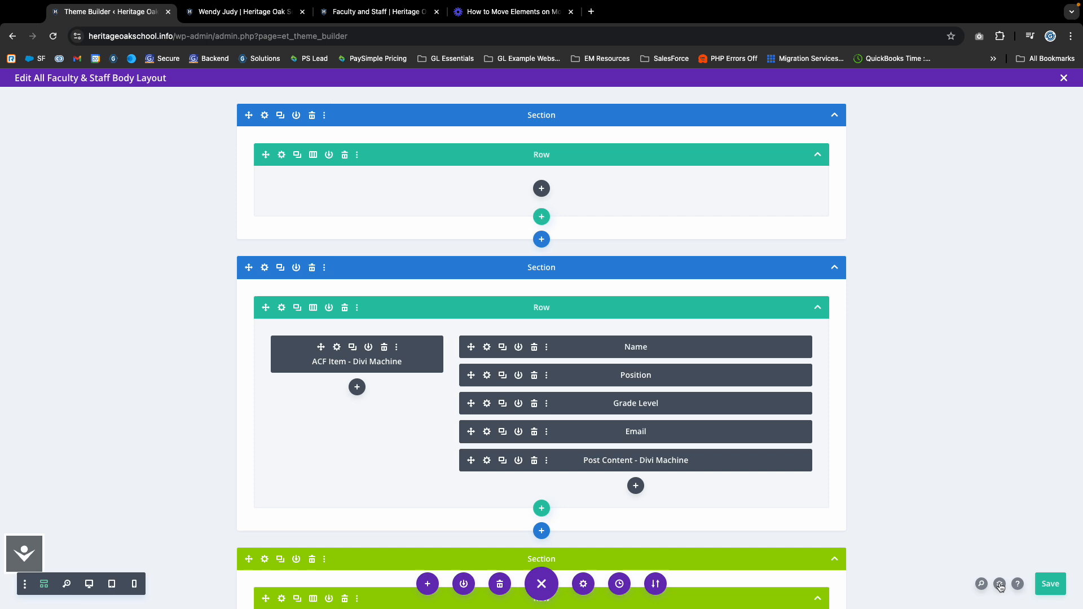
click(1047, 584)
click(354, 15)
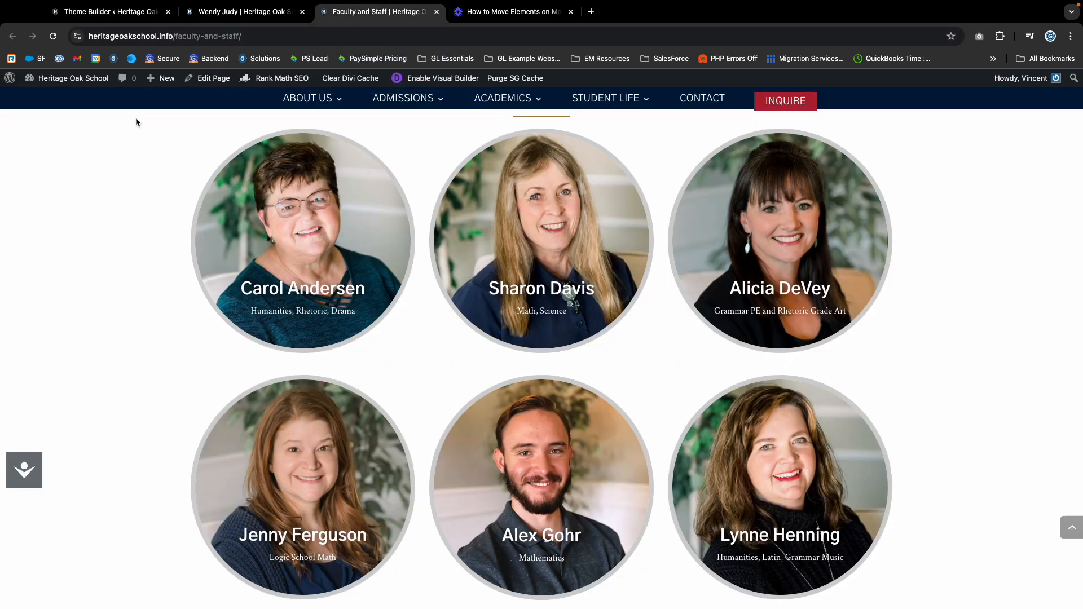
scroll(276, 317, up, 10)
scroll(276, 318, down, 6)
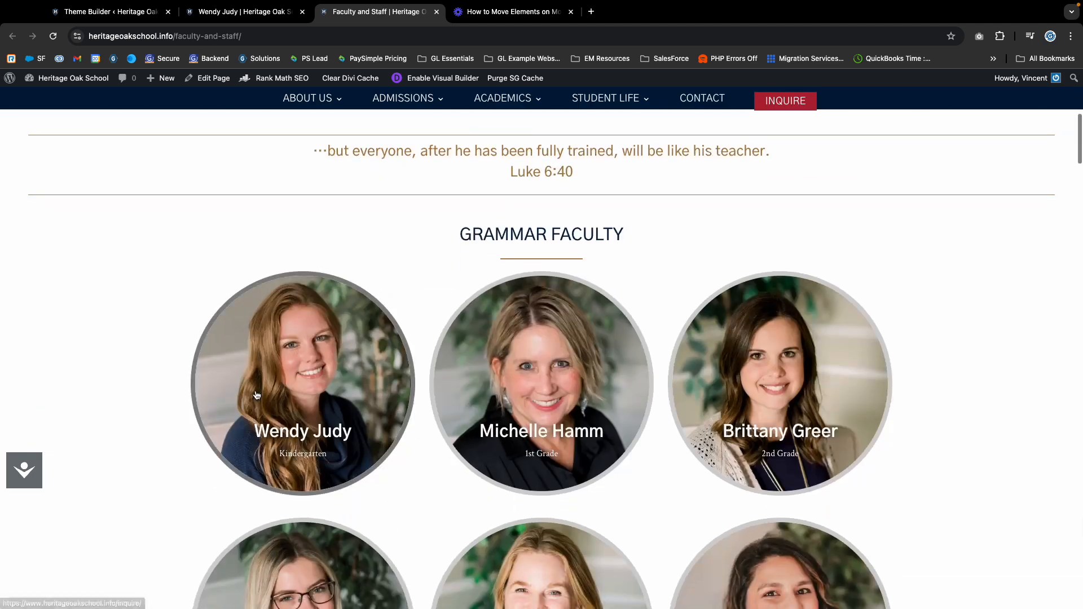
click(257, 389)
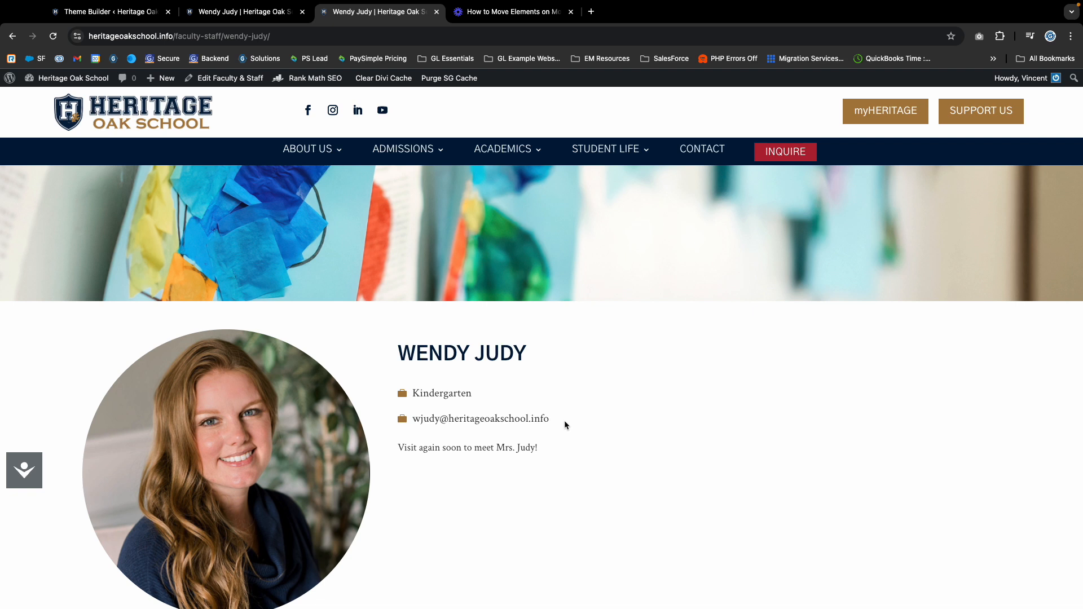
drag(565, 422, 401, 385)
click(378, 380)
key(ctrl+shift+Tab)
key(ctrl+shift+Tab)
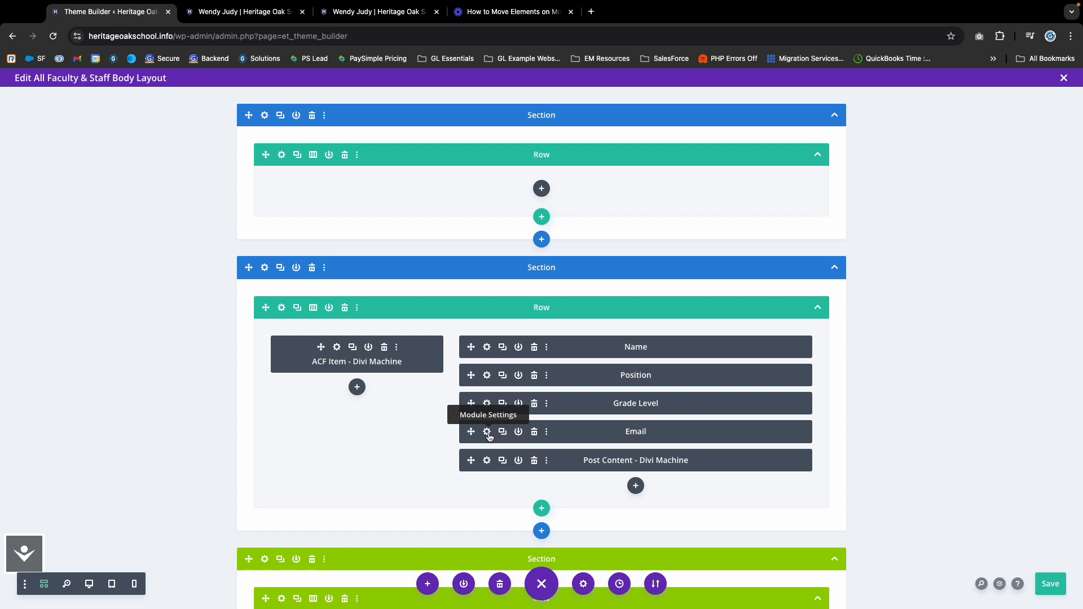
Set the Email module's icon to the first envelope found by searching 'Email' under Image & Icon.
click(487, 432)
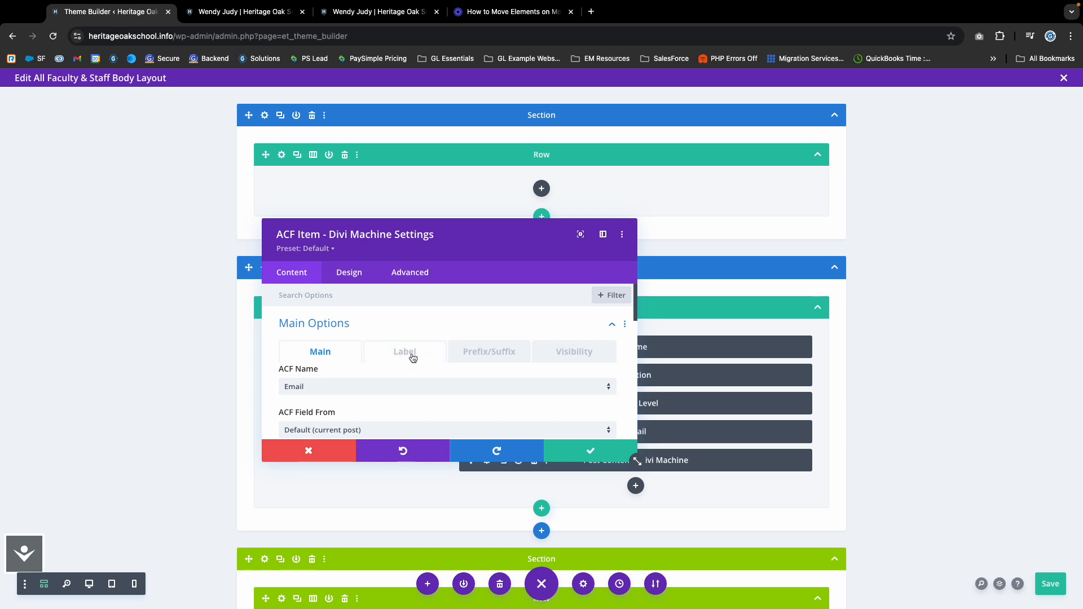
click(472, 353)
click(357, 336)
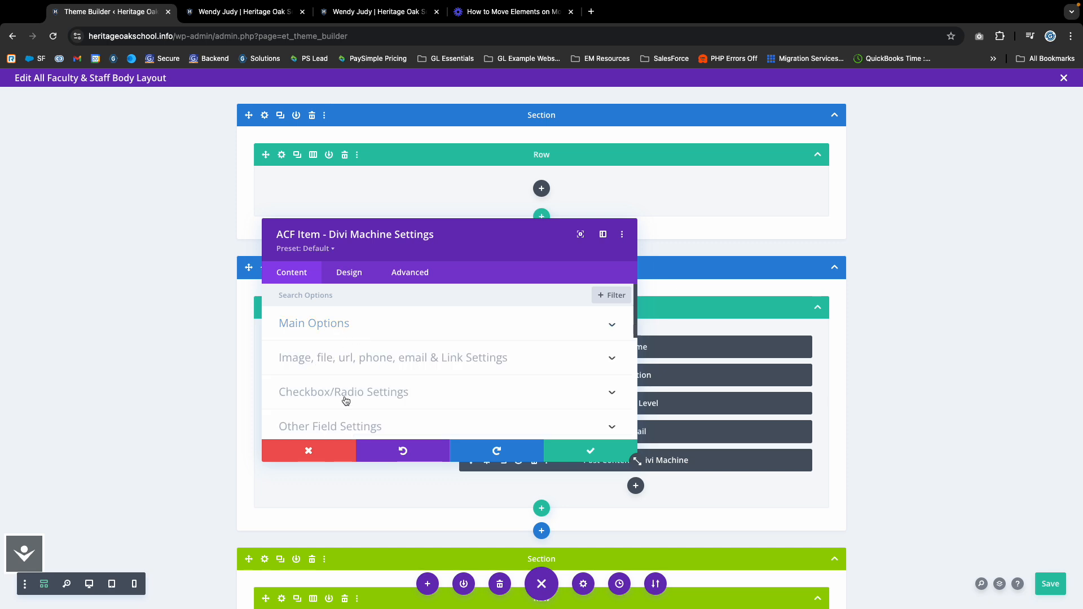
scroll(345, 403, down, 3)
scroll(349, 403, down, 3)
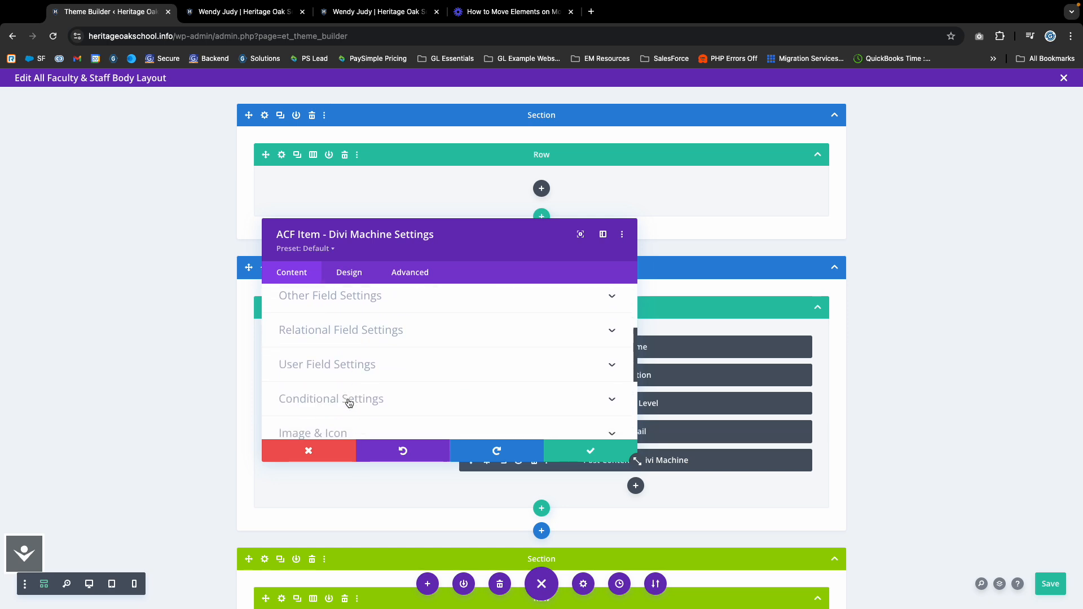
click(302, 389)
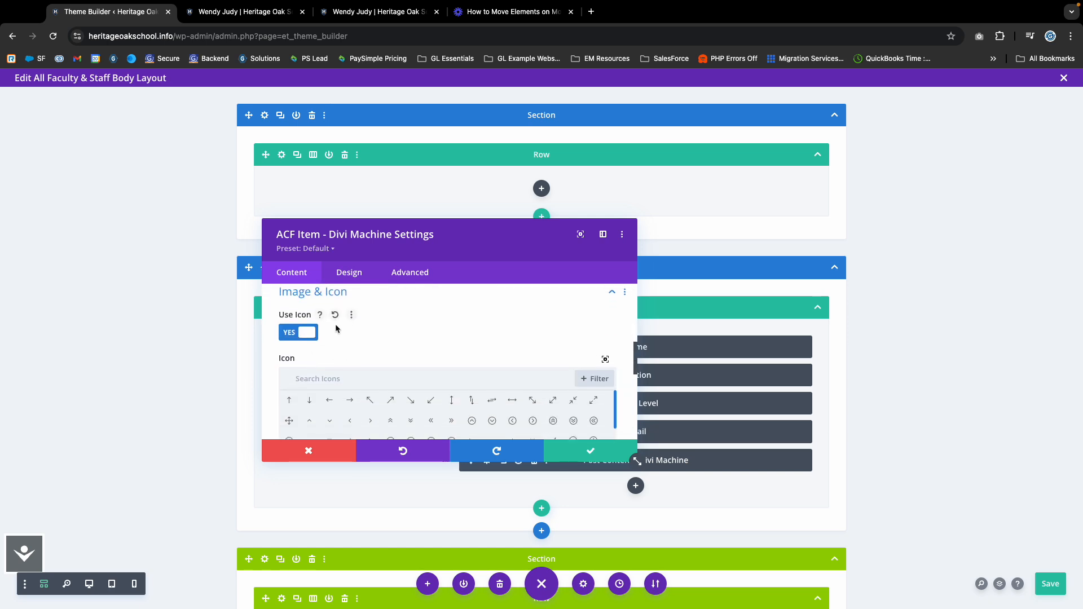
scroll(335, 323, down, 2)
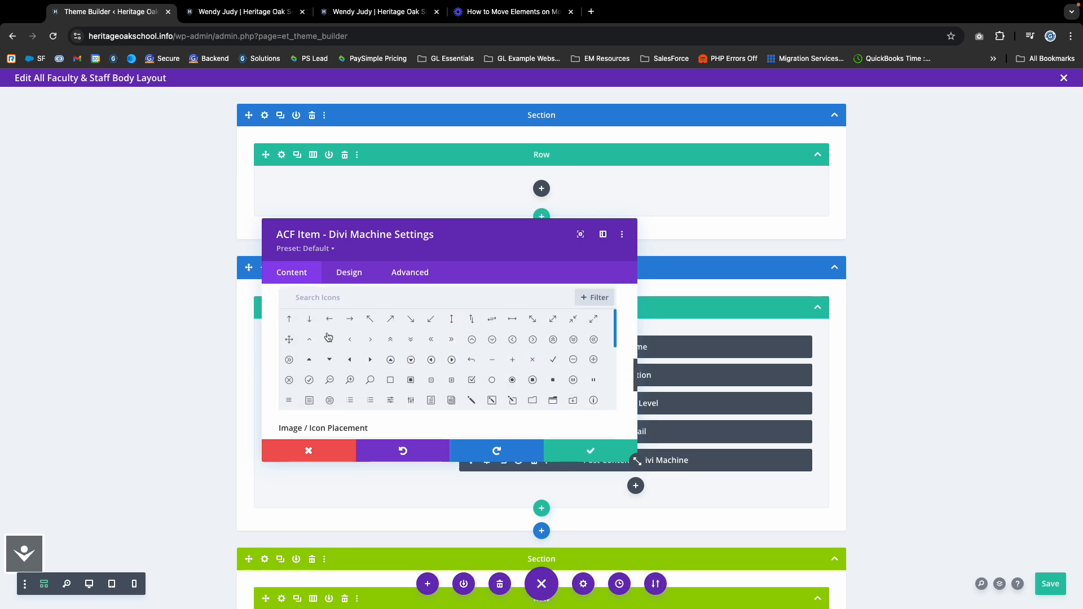
click(328, 304)
text(Email)
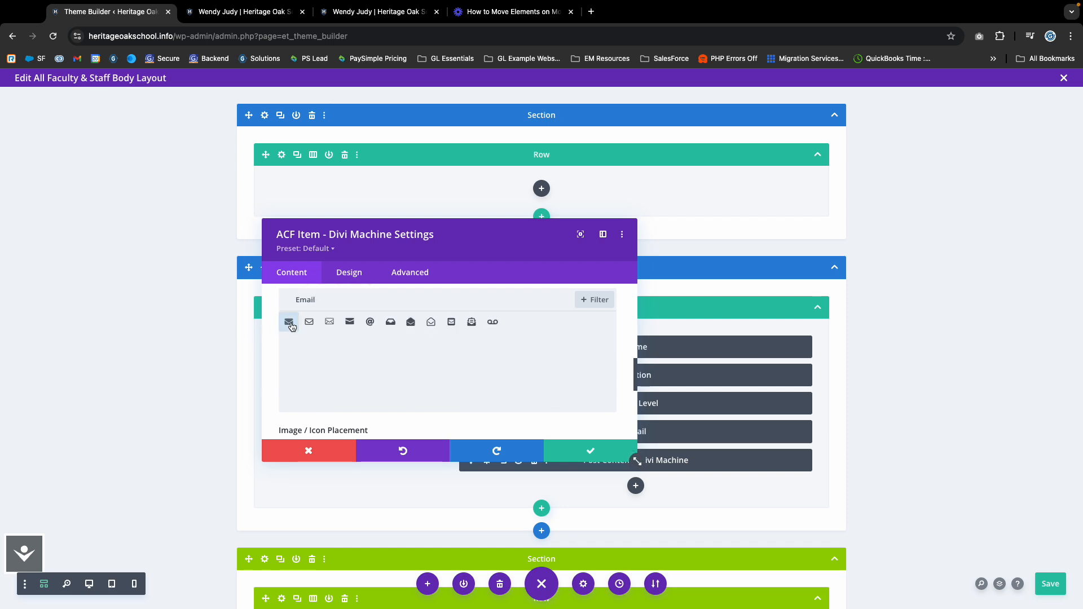
click(290, 324)
click(591, 451)
Save the layout and reload the staff profile to verify the email line with envelope icon.
click(1042, 574)
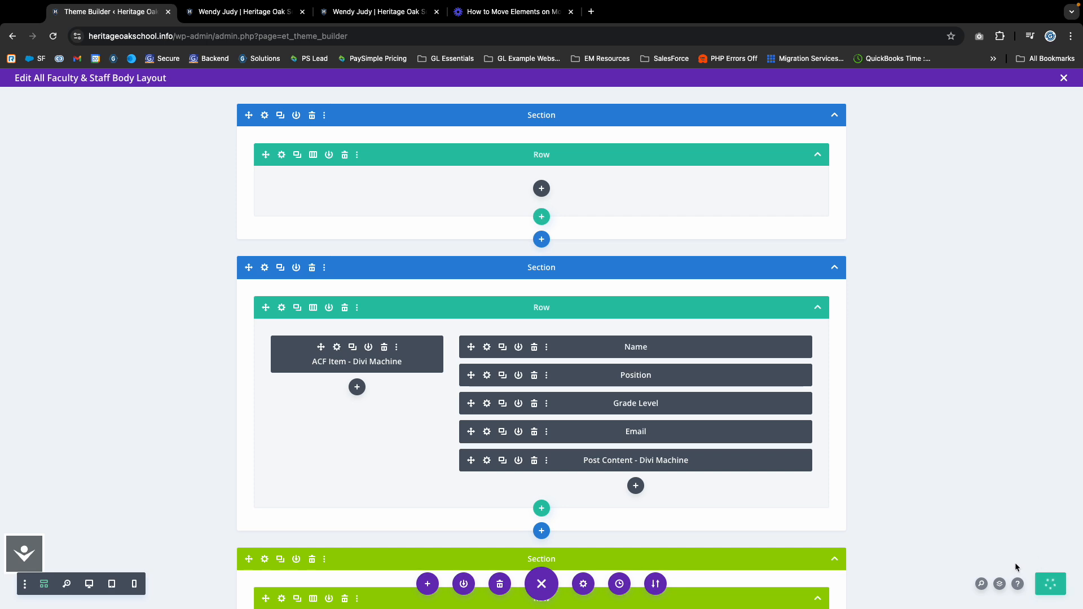
click(252, 17)
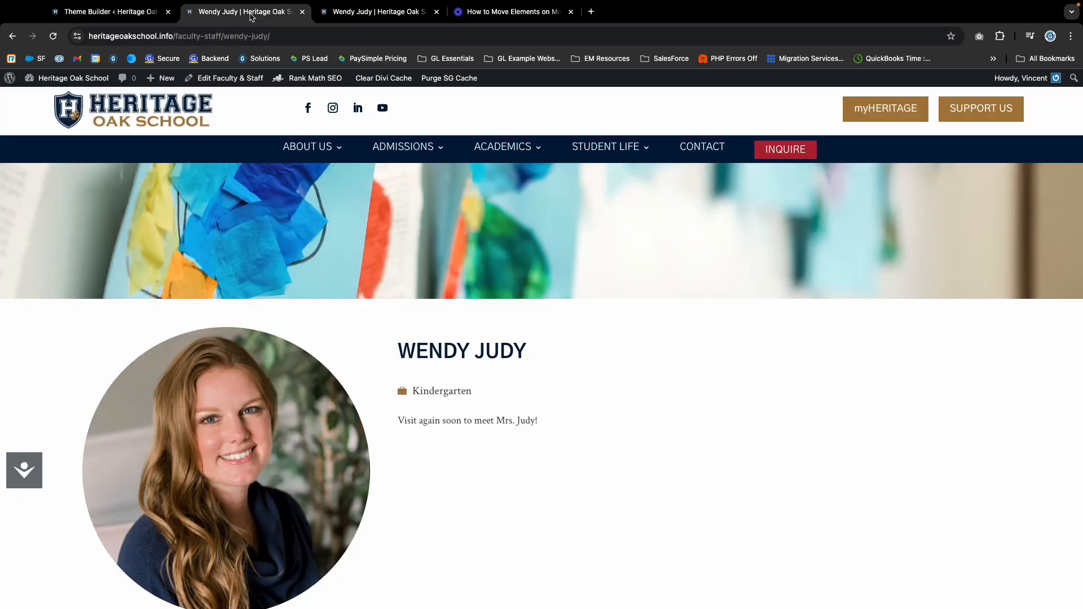
key(super+r)
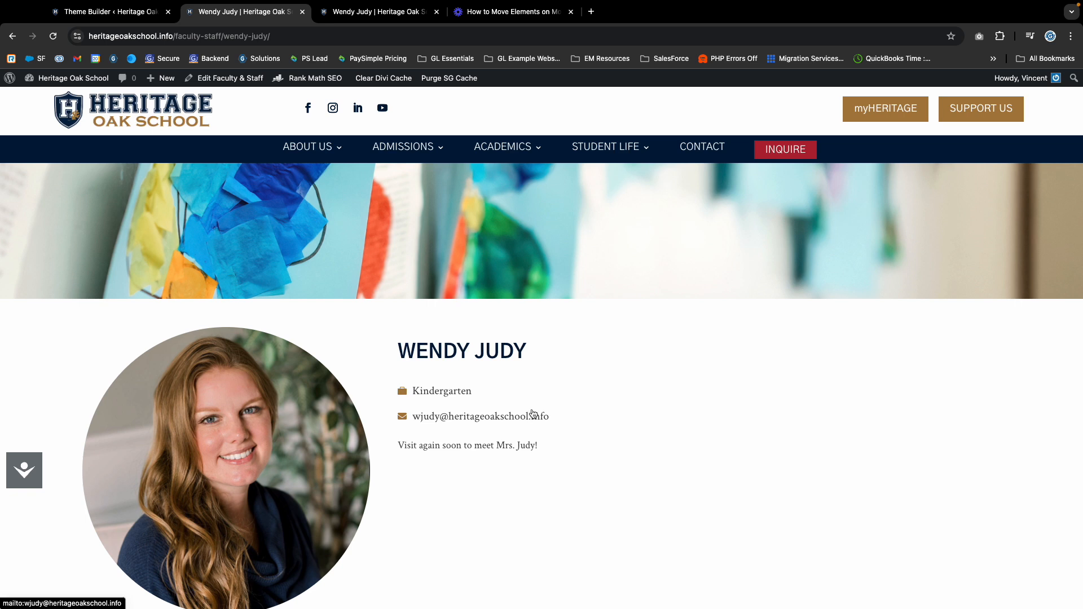
scroll(347, 363, up, 1)
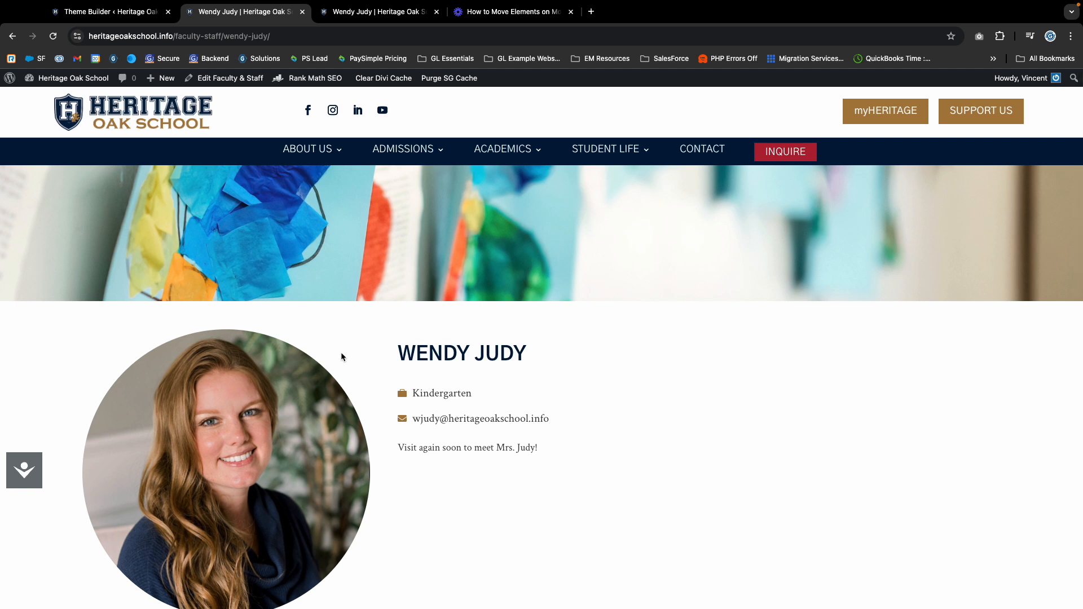